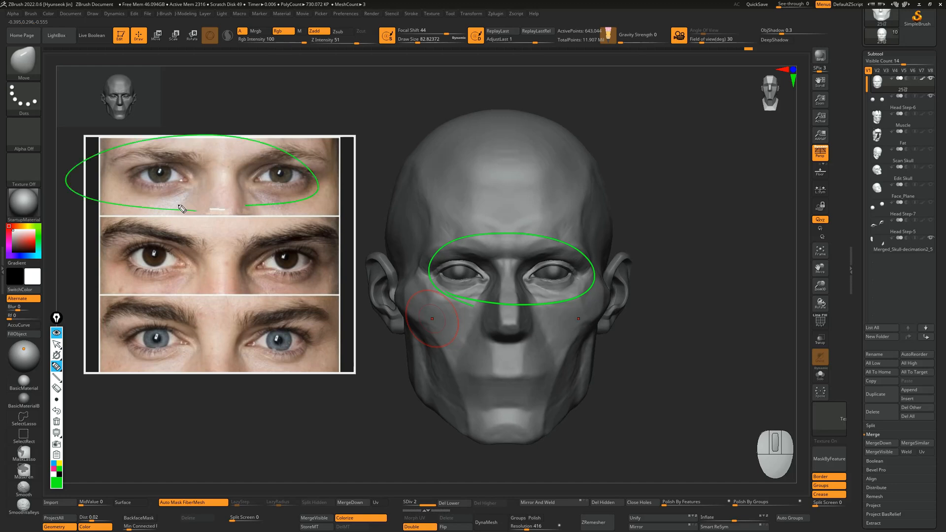
Step: Circle the eye areas in the top reference photo and on the head in green, and clear the marks
left_click_drag(252, 300, 258, 302)
left_click_drag(296, 380, 202, 376)
key("ctrl+shift+7")
key("ctrl+shift+2")
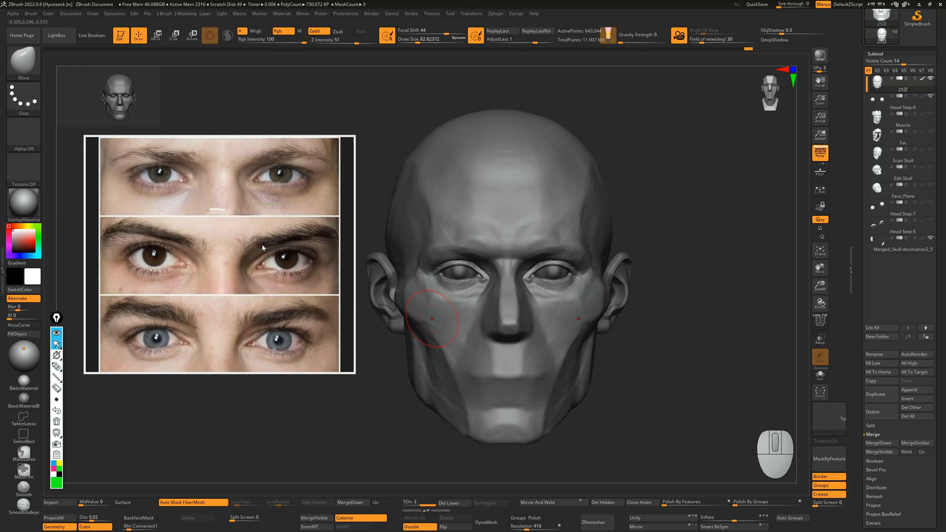
mouse_move(344, 143)
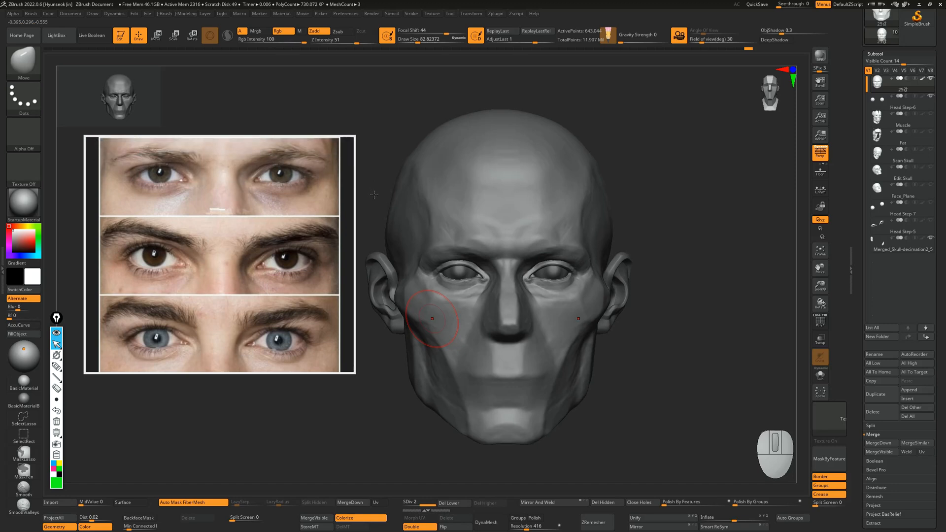
Step: Trace the brow and upper-lid area of one eye in each of the three reference photos in green, and clear the marks
key("ctrl+shift+3")
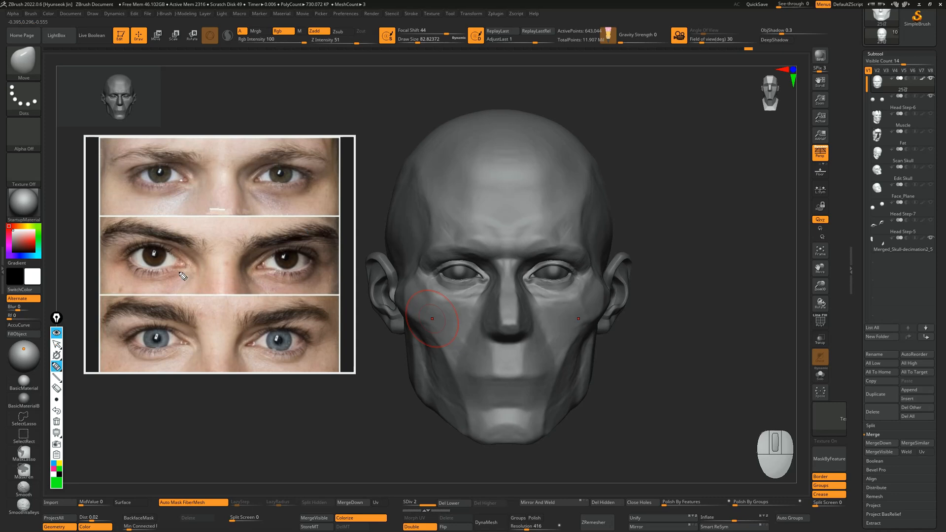
left_click_drag(185, 272, 170, 257)
left_click_drag(122, 230, 165, 239)
left_click_drag(127, 157, 168, 163)
mouse_move(118, 306)
left_mouse_down()
mouse_move(134, 328)
mouse_move(104, 327)
mouse_move(122, 338)
mouse_move(167, 320)
left_mouse_up()
mouse_move(138, 329)
left_mouse_down()
mouse_move(169, 323)
mouse_move(164, 344)
mouse_move(147, 347)
left_mouse_up()
key("ctrl+shift+7")
key("ctrl+shift+7")
key("ctrl+shift+2")
Step: Mark the outer socket edge and the nose-bridge side of the eyes in the reference photos in green, and clear the marks
key("ctrl+shift+3")
left_click_drag(102, 307, 132, 344)
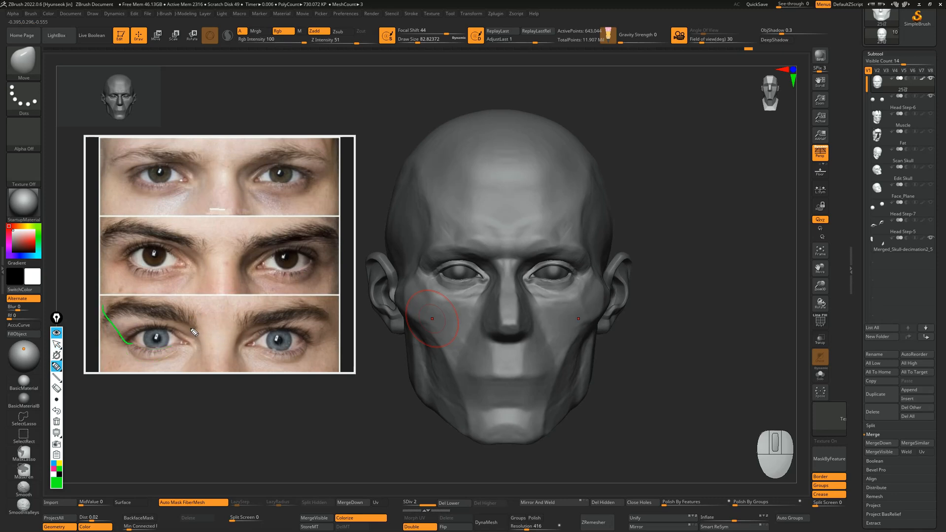
left_click_drag(246, 330, 237, 365)
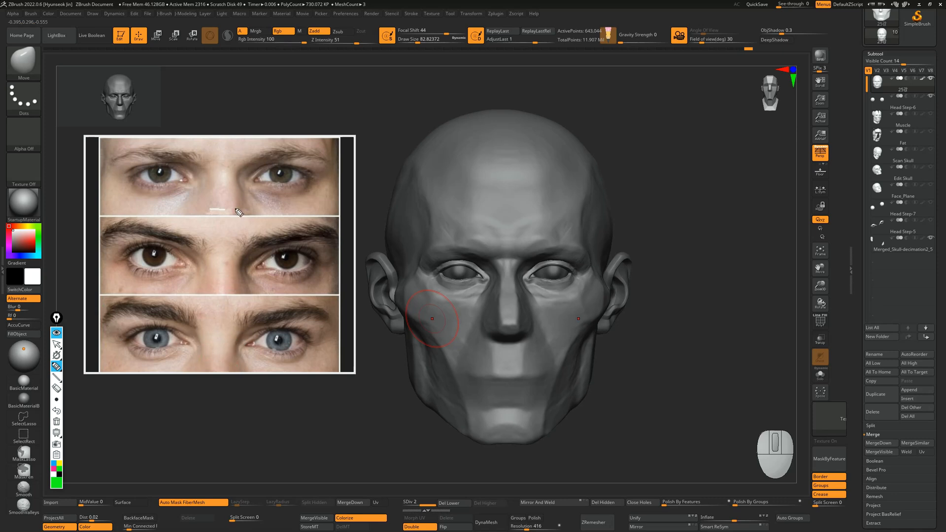
left_click_drag(204, 172, 236, 184)
mouse_move(198, 253)
left_mouse_down()
mouse_move(208, 274)
mouse_move(198, 270)
left_mouse_up()
left_click_drag(197, 270, 194, 267)
key("ctrl+shift+7")
key("ctrl+shift+2")
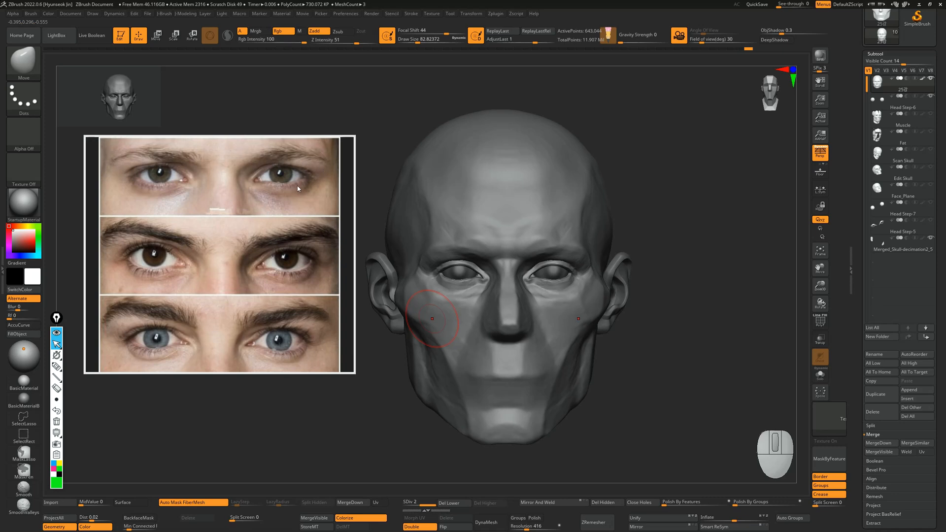
Step: Replace the three-photo eye reference with the six-photo eye sheet and enlarge it to nearly the full screen height
left_click(346, 140)
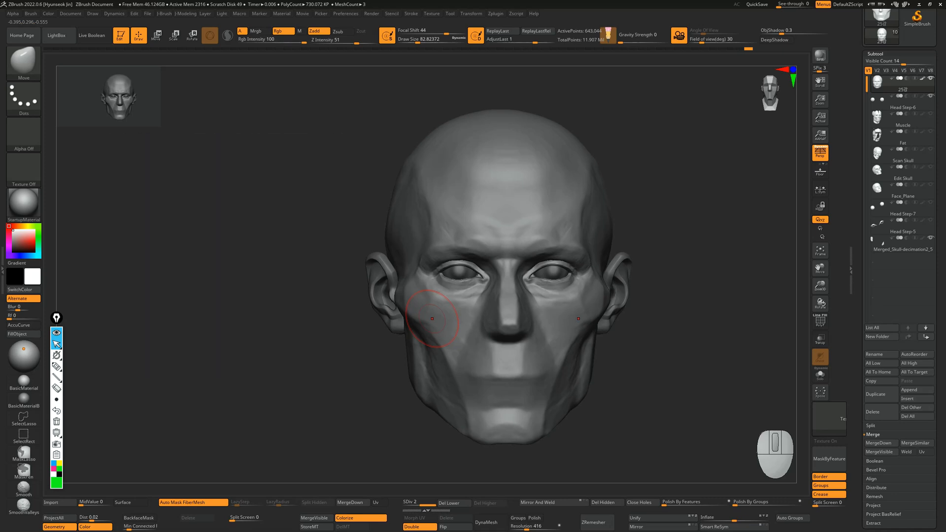
left_click(432, 319)
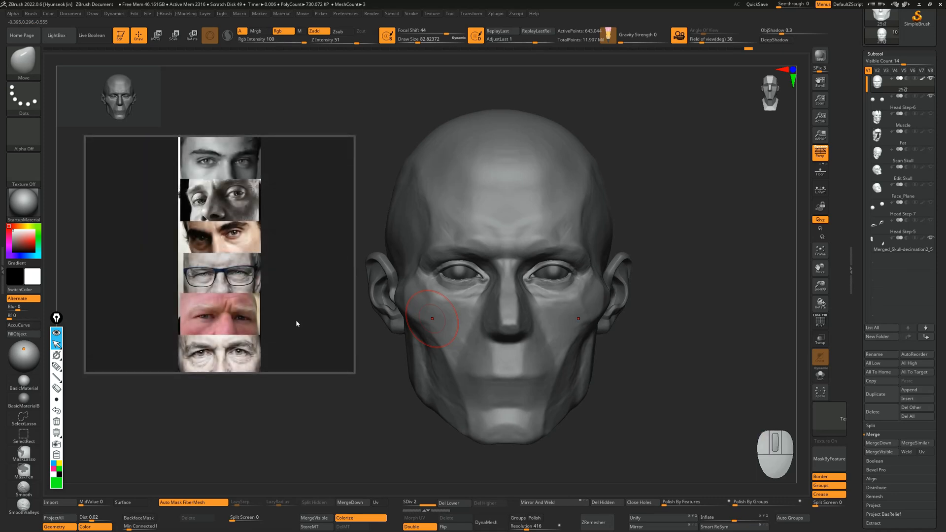
left_click_drag(280, 372, 264, 481)
mouse_move(265, 247)
left_click_drag(265, 249, 274, 22)
left_click_drag(216, 479, 216, 505)
Step: Circle the eyes in the first photo of the reference sheet with the green pen
key("ctrl+shift+3")
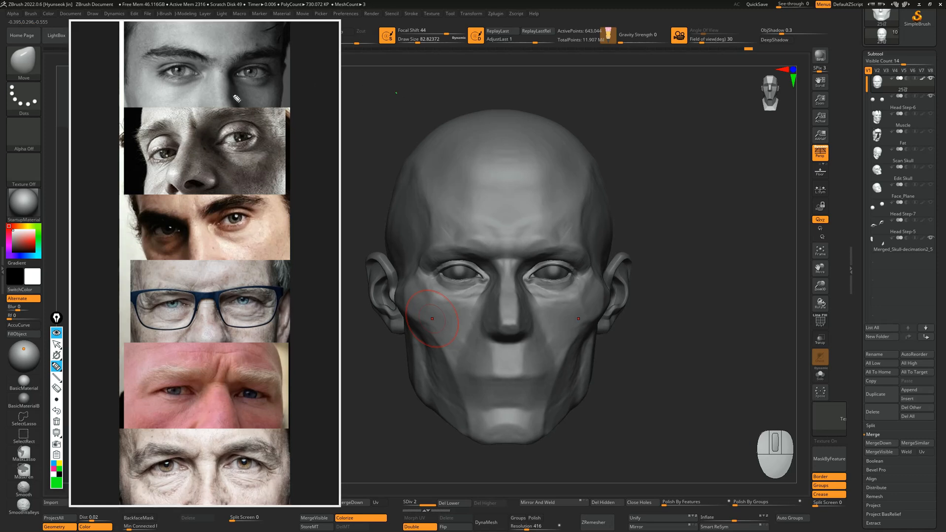
mouse_move(246, 100)
left_mouse_down()
mouse_move(132, 49)
mouse_move(178, 93)
left_mouse_up()
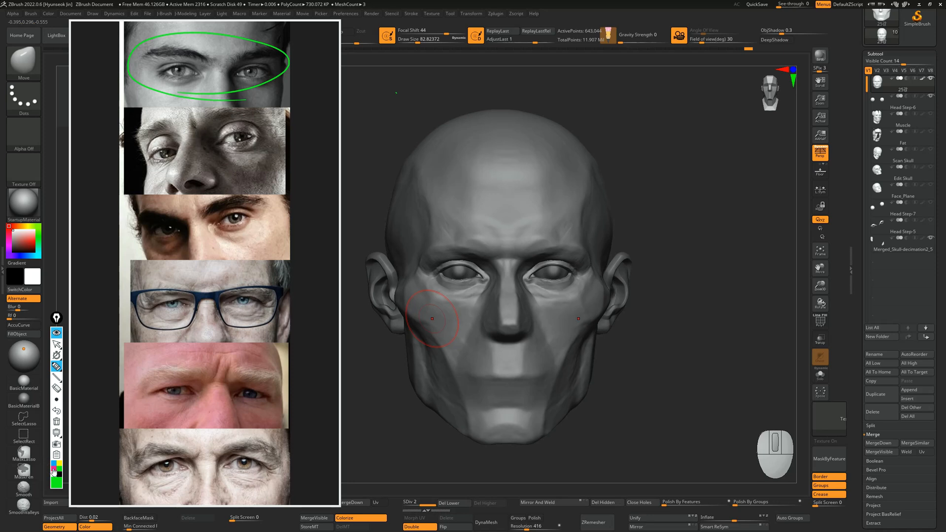
Step: Frame the second and third photos with a pink rectangle and the last three photos with a yellow rectangle
left_click(76, 380)
left_click(54, 464)
left_click(54, 469)
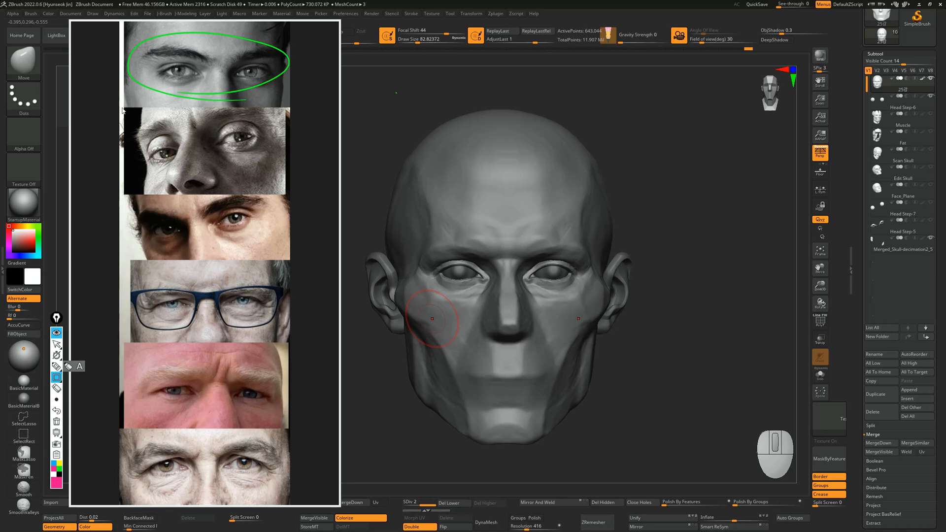
left_click_drag(122, 109, 288, 259)
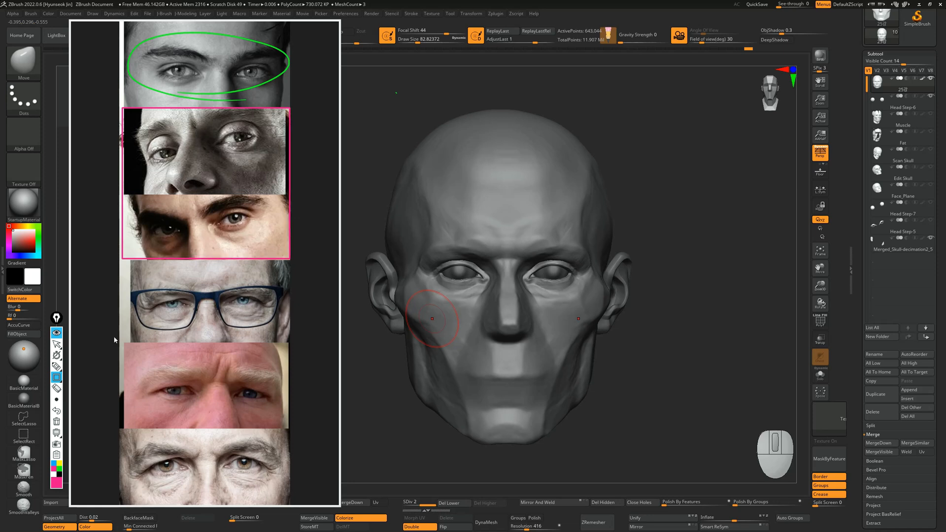
left_click(60, 464)
left_click_drag(147, 340, 290, 505)
Step: Draw three green stars beside the first photo and number the three photo groups 1, 2 and 3 in green
left_click(56, 366)
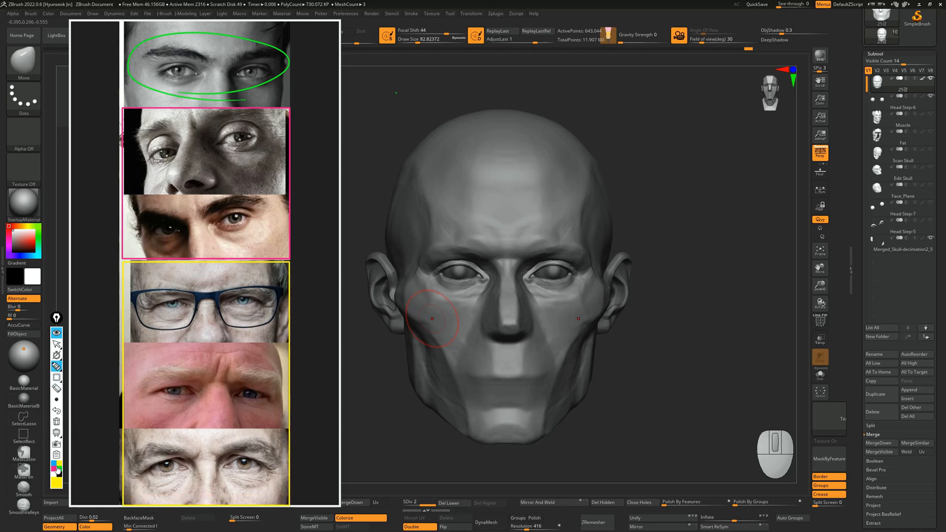
left_click(58, 470)
mouse_move(302, 65)
left_mouse_down()
mouse_move(313, 40)
mouse_move(304, 63)
mouse_move(325, 78)
mouse_move(363, 62)
mouse_move(336, 82)
left_mouse_up()
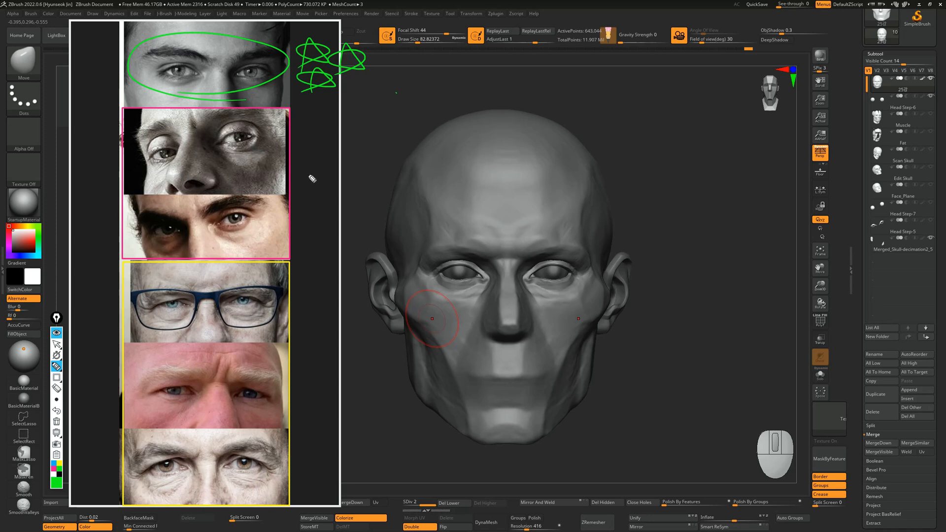
left_click_drag(92, 45, 109, 63)
left_click_drag(84, 197, 98, 209)
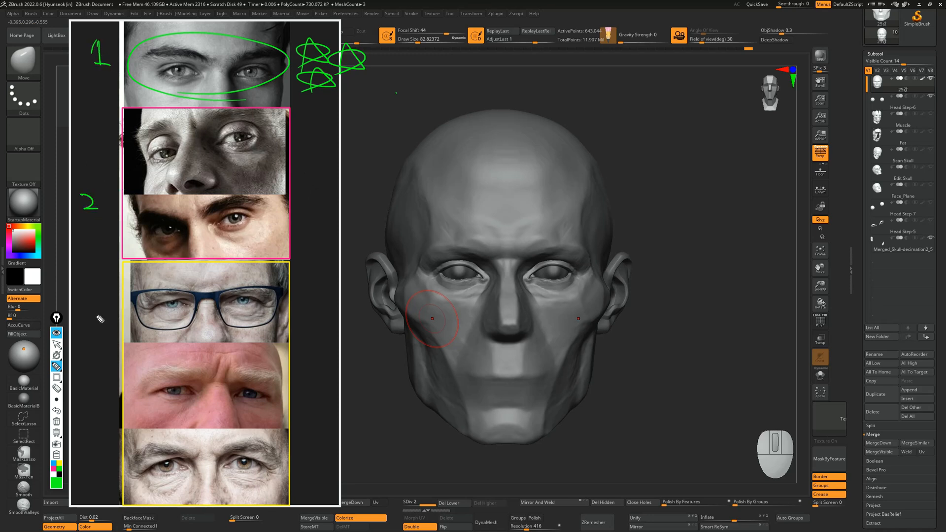
left_click_drag(83, 383, 76, 407)
left_click(56, 344)
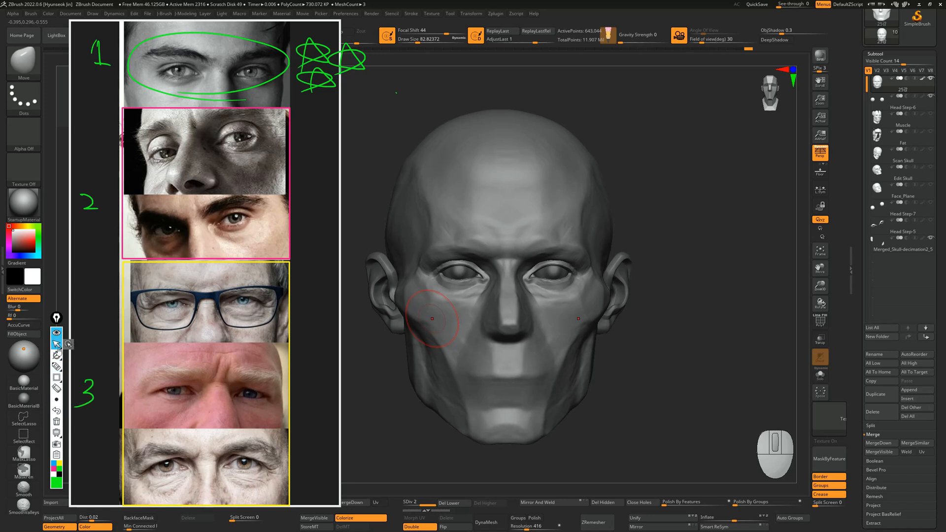
left_click_drag(669, 313, 705, 335, "alt")
mouse_move(737, 335)
left_mouse_down()
mouse_move(718, 336)
mouse_move(737, 338)
mouse_move(726, 342)
left_mouse_up()
left_click_drag(726, 343, 696, 338, "alt")
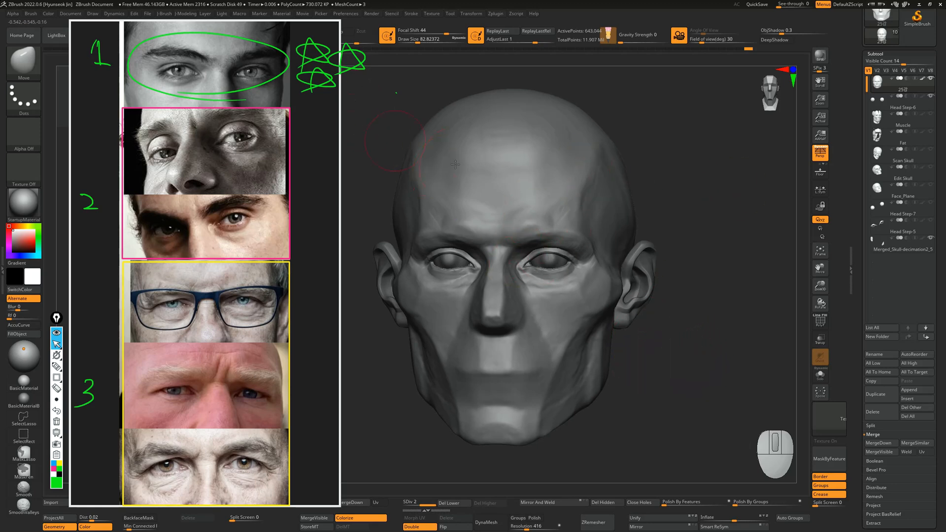
key("ctrl+shift+3")
mouse_move(158, 70)
left_mouse_down()
mouse_move(196, 69)
mouse_move(168, 52)
mouse_move(153, 64)
left_mouse_up()
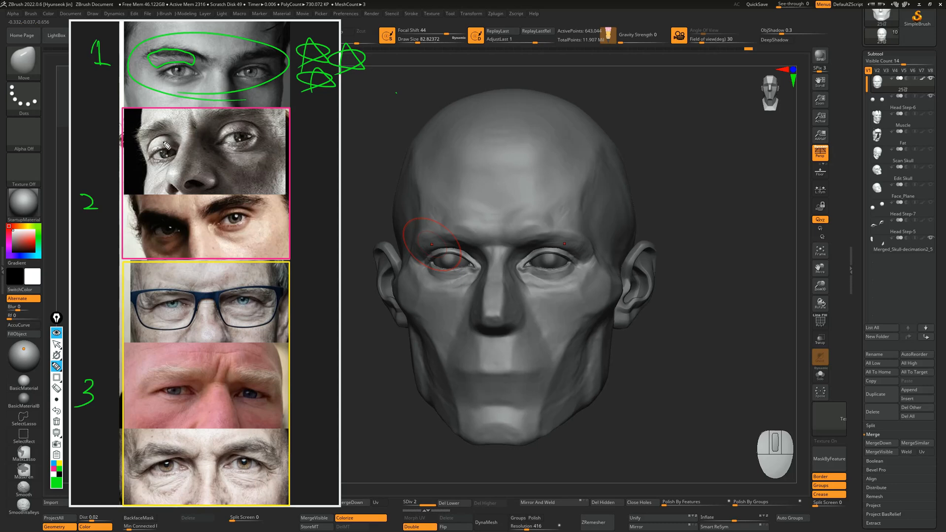
mouse_move(168, 133)
left_mouse_down()
mouse_move(150, 151)
mouse_move(147, 131)
mouse_move(169, 134)
left_mouse_up()
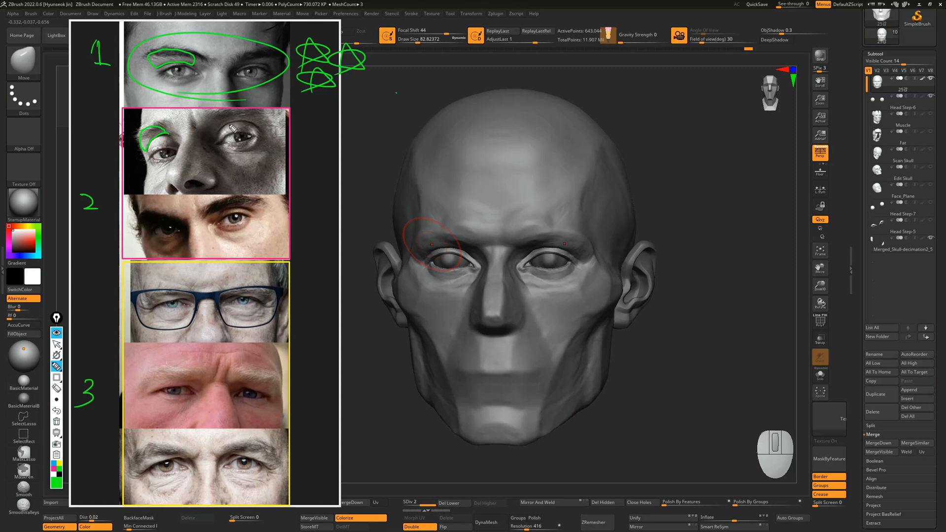
left_click_drag(217, 135, 228, 126)
key("ctrl+z")
Step: Remove the green eyelid outlines and hatch the upper-lid fold of one eye in pink in the first and second photos
mouse_move(58, 398)
left_click(53, 469)
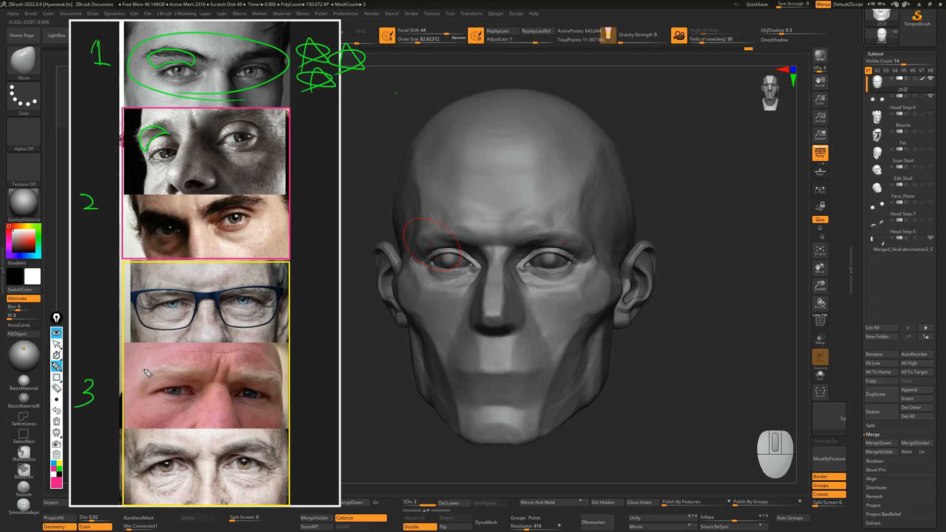
key("ctrl+z")
mouse_move(147, 58)
left_mouse_down()
mouse_move(155, 68)
mouse_move(180, 62)
mouse_move(150, 61)
mouse_move(179, 54)
left_mouse_up()
mouse_move(221, 137)
left_mouse_down()
mouse_move(269, 117)
mouse_move(224, 116)
mouse_move(262, 118)
mouse_move(266, 129)
left_mouse_up()
key("e")
left_click(161, 144)
key("h")
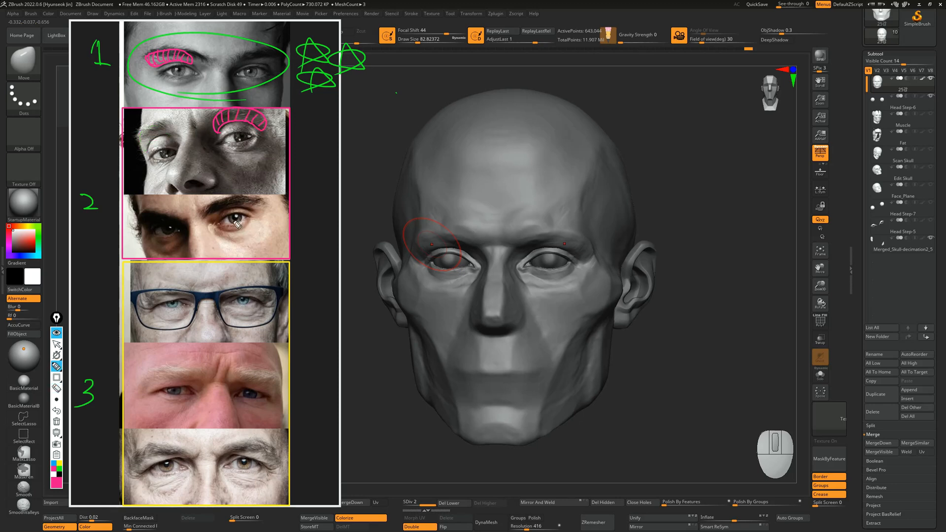
Step: Outline and hatch the upper-lid fold of one eye in pink in the third, fourth and fifth photos
mouse_move(219, 212)
left_mouse_down()
mouse_move(258, 206)
mouse_move(218, 205)
mouse_move(237, 202)
mouse_move(254, 213)
left_mouse_up()
mouse_move(226, 300)
left_mouse_down()
mouse_move(261, 306)
mouse_move(252, 288)
mouse_move(231, 294)
mouse_move(264, 308)
left_mouse_up()
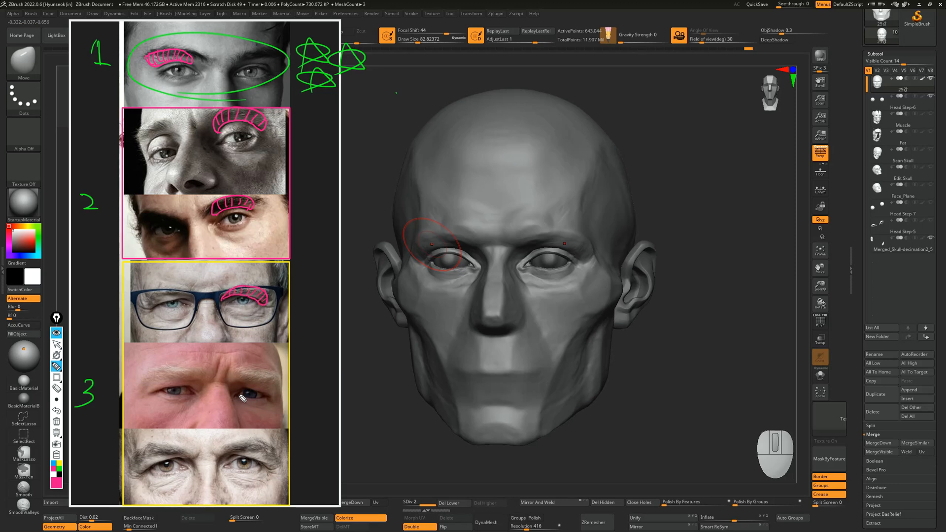
left_click_drag(232, 393, 246, 390)
mouse_move(235, 396)
left_mouse_down()
mouse_move(261, 385)
mouse_move(275, 395)
left_mouse_up()
Step: Outline and hatch the upper-lid fold of one eye in pink in the last photo, redrawing the first outline
mouse_move(230, 462)
left_mouse_down()
mouse_move(244, 453)
mouse_move(264, 466)
left_mouse_up()
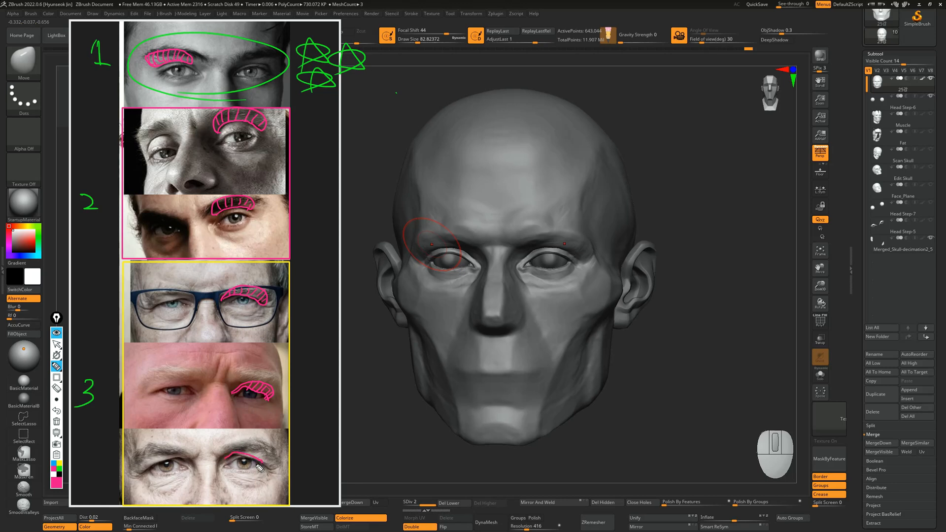
right_click_drag(251, 461, 235, 465)
mouse_move(220, 449)
left_mouse_down()
mouse_move(236, 483)
mouse_move(256, 471)
left_mouse_up()
right_click_drag(254, 470, 240, 441)
key("ctrl+shift+3")
mouse_move(227, 458)
left_mouse_down()
mouse_move(263, 464)
mouse_move(257, 452)
mouse_move(270, 462)
left_mouse_up()
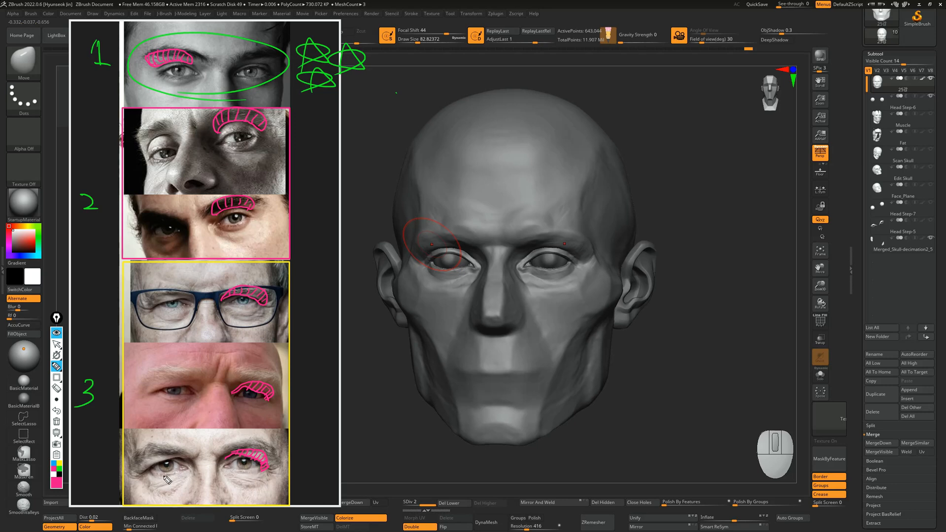
Step: Sketch a small pink eye with its upper-lid fold in the empty space beside the head's chin, and erase it
left_click_drag(163, 493, 180, 465)
key("ctrl+z")
left_click_drag(384, 396, 415, 396)
mouse_move(398, 386)
right_mouse_down()
mouse_move(394, 405)
mouse_move(386, 402)
right_mouse_up()
left_click_drag(369, 405, 402, 400)
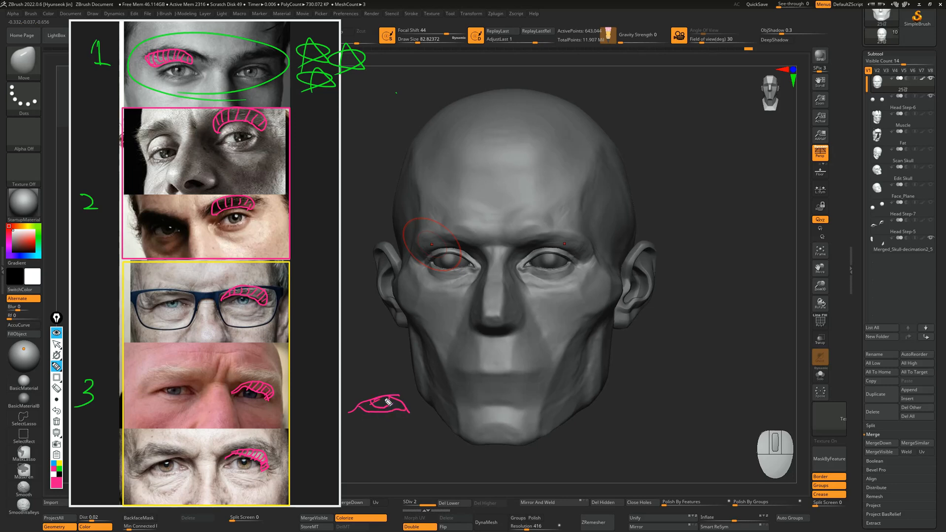
left_click_drag(388, 402, 387, 405)
key("e")
mouse_move(393, 409)
left_mouse_down()
mouse_move(408, 405)
mouse_move(393, 400)
left_mouse_up()
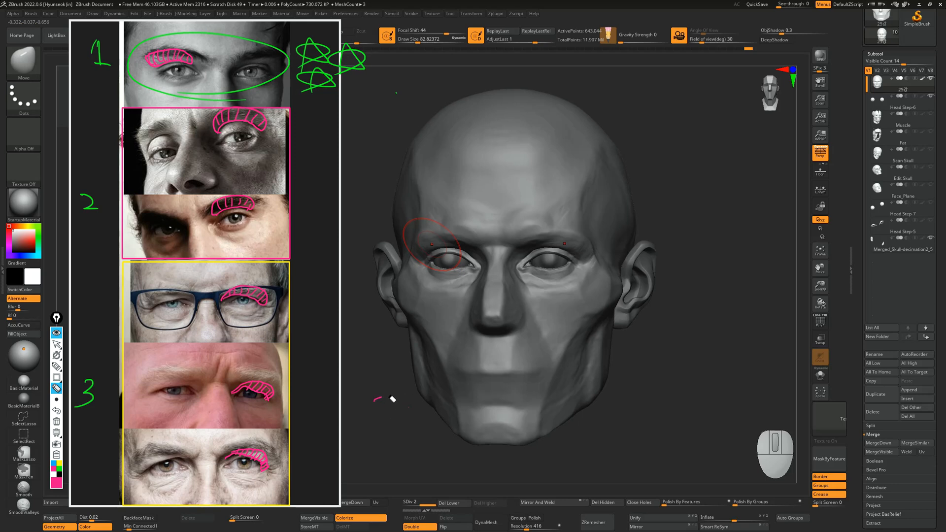
Step: Draw pink marks around the eyes of the head model from the front, and erase them
key("p")
mouse_move(553, 296)
left_mouse_down()
mouse_move(448, 311)
mouse_move(548, 301)
left_mouse_up()
key("e")
left_click_drag(440, 226, 447, 252)
key("p")
Step: Outline the eye and hatch its upper-lid fold in pink on the head's side view, and erase the marks
key("ctrl+shift+2")
mouse_move(722, 278)
left_mouse_down()
mouse_move(428, 265)
mouse_move(508, 281)
left_mouse_up()
key("ctrl+shift+1")
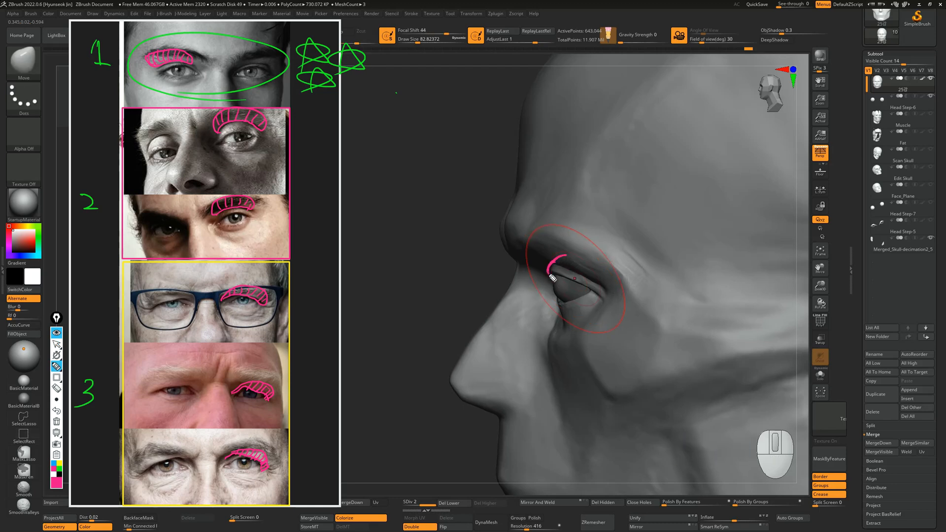
mouse_move(566, 279)
left_mouse_down()
mouse_move(588, 289)
mouse_move(560, 310)
left_mouse_up()
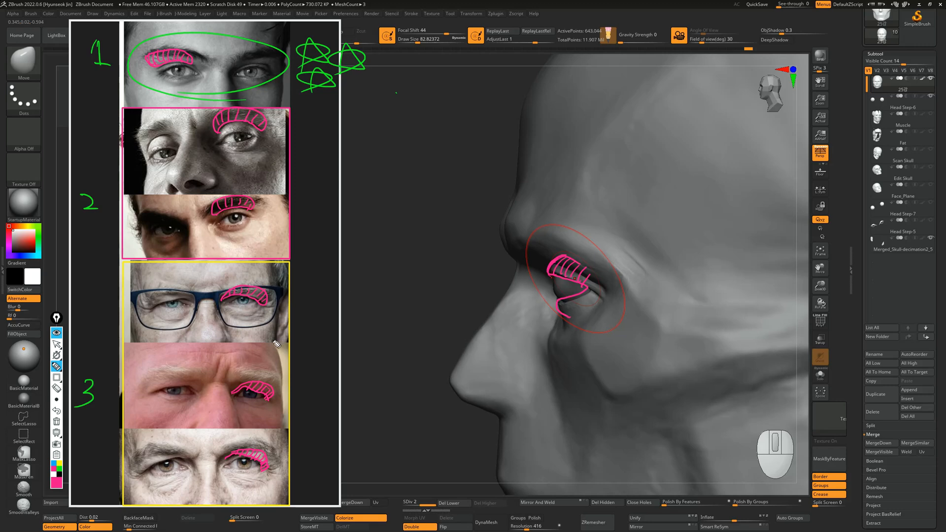
mouse_move(546, 279)
left_mouse_down()
mouse_move(570, 271)
mouse_move(538, 274)
left_mouse_up()
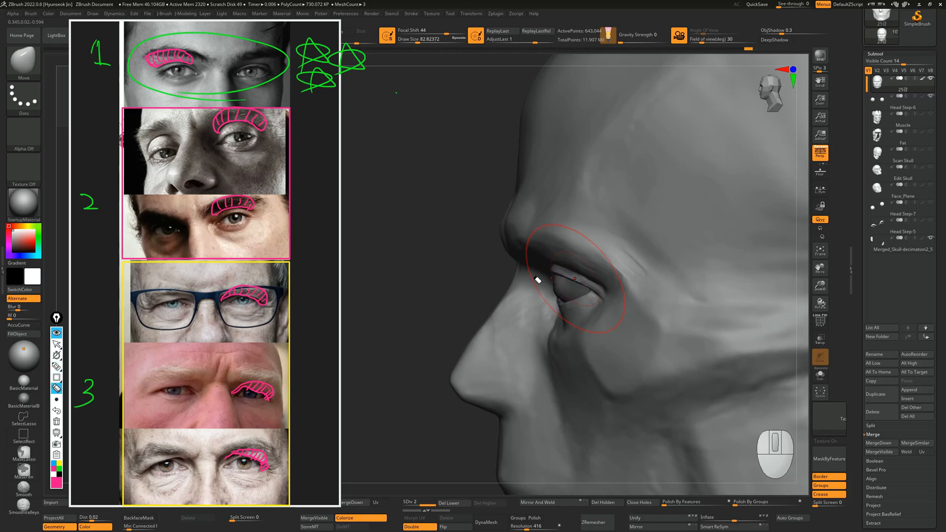
Step: Outline the upper-lid fold over one eye of the head in pink from a near-front view, correcting stray lines
key("ctrl+shift+2")
mouse_move(439, 282)
left_mouse_down()
mouse_move(720, 262)
mouse_move(723, 240)
mouse_move(690, 243)
left_mouse_up()
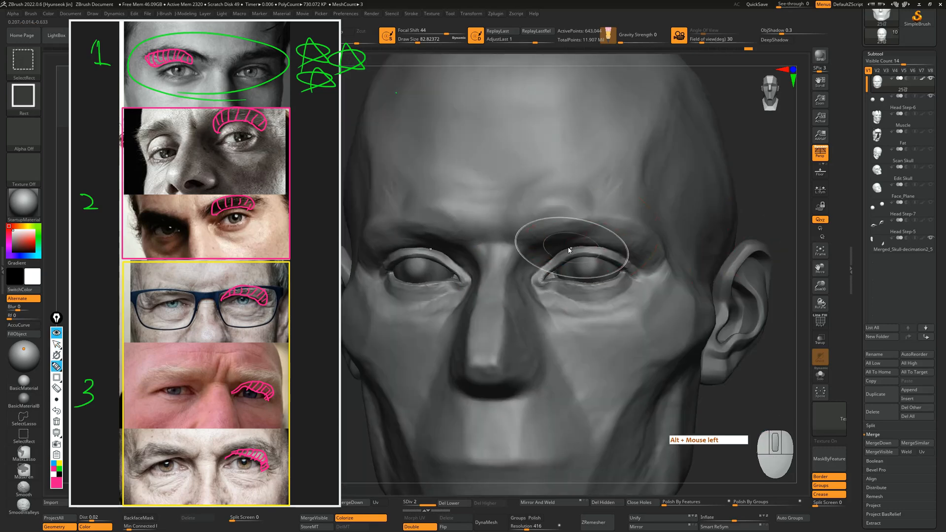
key("ctrl+shift+3")
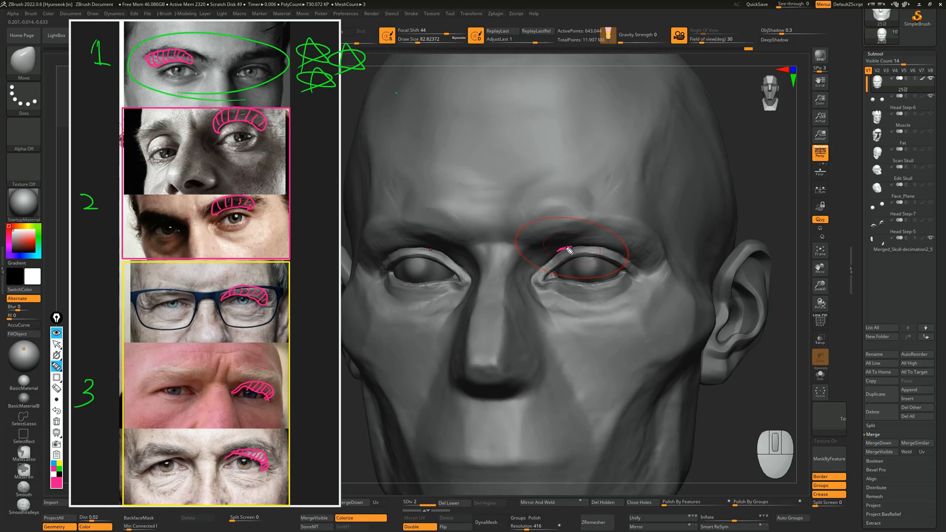
mouse_move(647, 275)
left_mouse_down()
mouse_move(626, 231)
mouse_move(623, 240)
left_mouse_up()
key("ctrl+shift+5")
key("ctrl+shift+3")
mouse_move(578, 238)
left_mouse_down()
mouse_move(622, 235)
mouse_move(589, 259)
left_mouse_up()
Step: Hatch the outlined upper-lid fold on the head in pink out to the eye's outer corner
key("ctrl+shift+5")
key("ctrl+shift+3")
left_click_drag(563, 251, 611, 230)
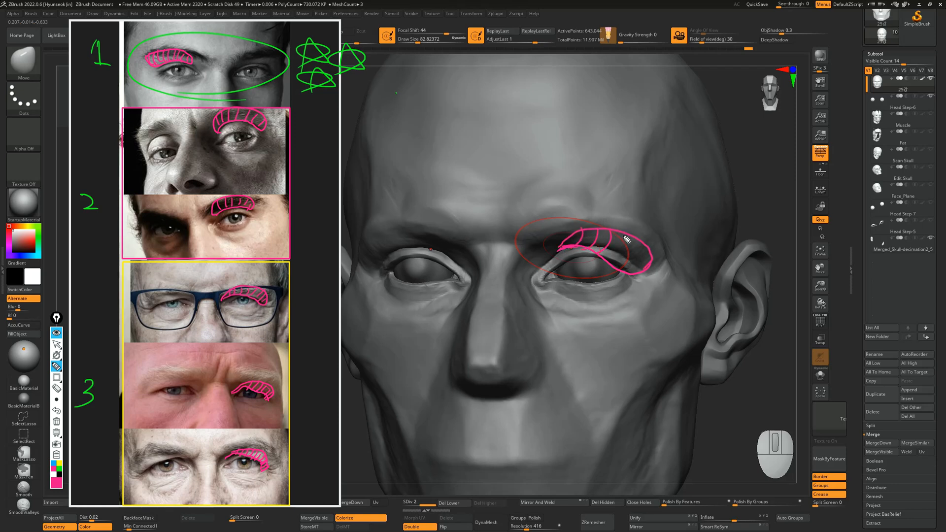
left_click_drag(645, 246, 626, 267)
left_click_drag(655, 254, 639, 271)
Step: Erase the yellow frame and the pink lid hatching from the second to sixth photos and from the head
key("ctrl+shift+5")
left_click_drag(252, 298, 266, 291)
left_click_drag(252, 381, 290, 392)
left_click_drag(250, 447, 265, 460)
left_click_drag(234, 222, 243, 204)
left_click_drag(239, 137, 257, 130)
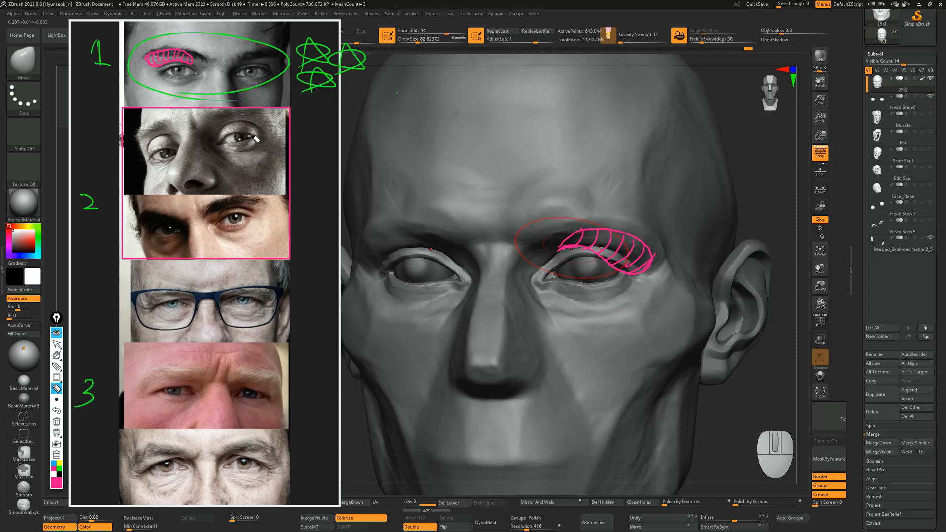
mouse_move(596, 250)
left_mouse_down()
mouse_move(576, 264)
mouse_move(608, 255)
left_mouse_up()
Step: Add a new layer to the head for sculpting
key("ctrl+shift+2")
left_click(771, 223)
left_click_drag(770, 222, 758, 219, "alt")
left_click_drag(758, 219, 746, 215, "shift")
left_click_drag(703, 257, 759, 281, "alt")
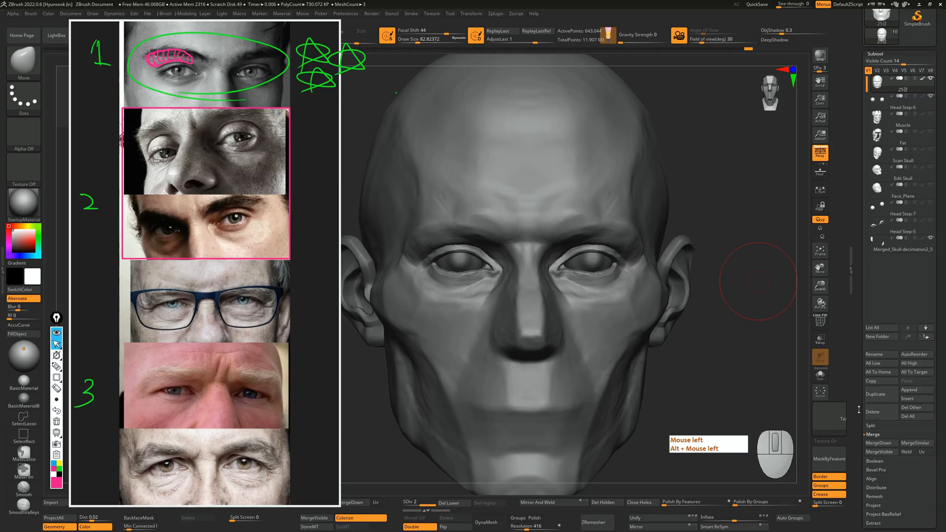
left_click_drag(861, 413, 860, 391)
left_click(876, 437)
left_click_drag(756, 148, 800, 154, "alt")
left_click(870, 161)
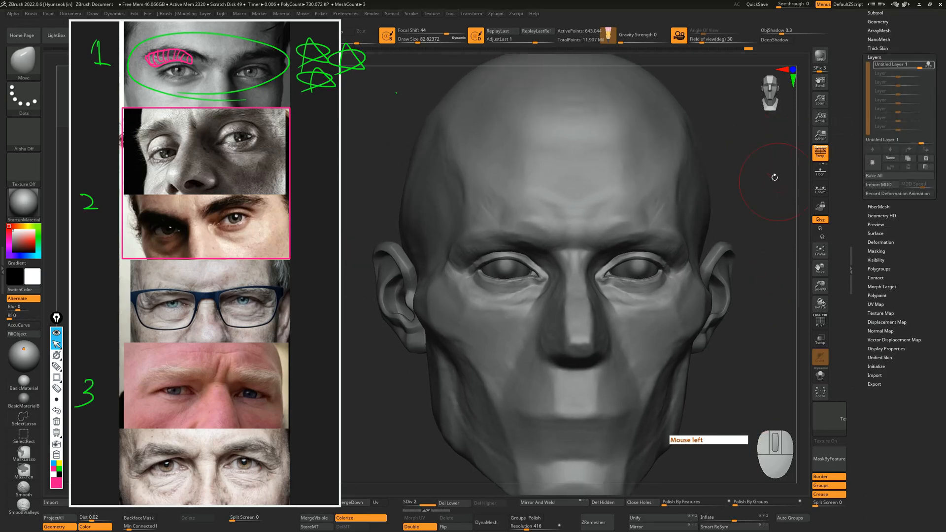
Step: Try masking the head by polygroup around the brow and upper lid from a low three-quarter view
mouse_move(747, 214)
left_mouse_down()
mouse_move(726, 229)
mouse_move(738, 207)
mouse_move(726, 193)
left_mouse_up()
left_click_drag(783, 196, 747, 196, "alt")
mouse_move(754, 189)
left_mouse_down()
mouse_move(755, 217)
mouse_move(749, 176)
mouse_move(765, 168)
mouse_move(756, 197)
left_mouse_up()
mouse_move(756, 197)
left_mouse_down()
mouse_move(757, 186)
mouse_move(689, 177)
left_mouse_up()
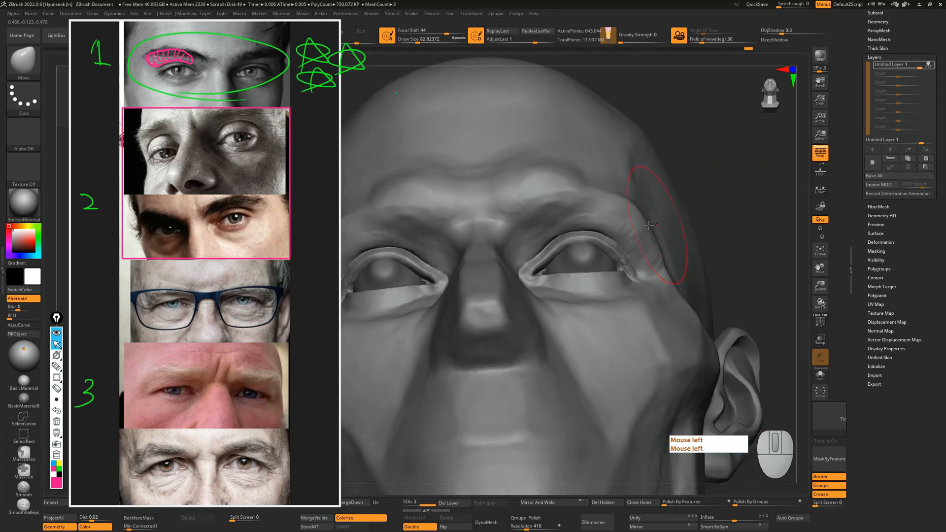
left_click(547, 262)
mouse_move(761, 173)
left_mouse_down()
mouse_move(722, 197)
mouse_move(767, 175)
left_mouse_up()
key("w")
left_click(588, 237, "ctrl")
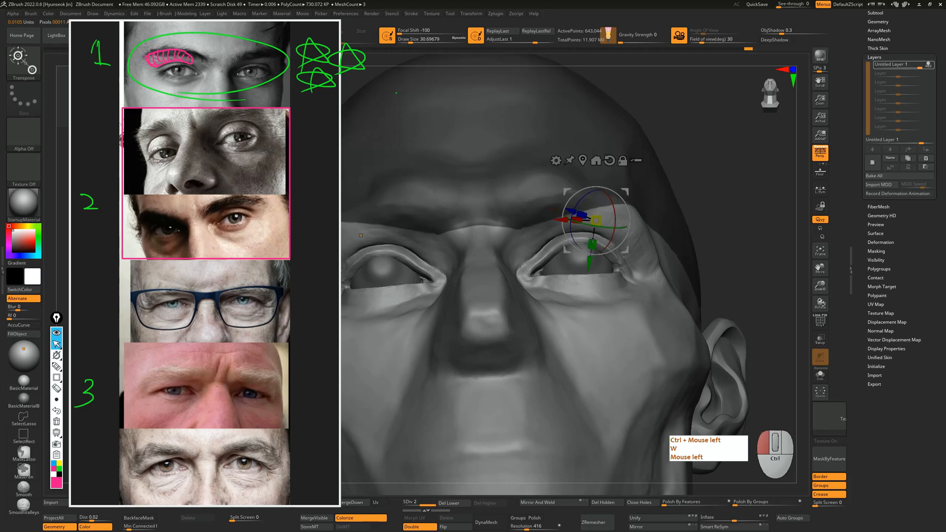
left_click(598, 271, "ctrl")
Step: Mask the head by polygroups, leaving the brow and upper-lid area free for sculpting
key("q")
mouse_move(734, 224)
left_mouse_down()
mouse_move(756, 208)
mouse_move(762, 215)
left_mouse_up()
key("w")
left_click(623, 262, "ctrl")
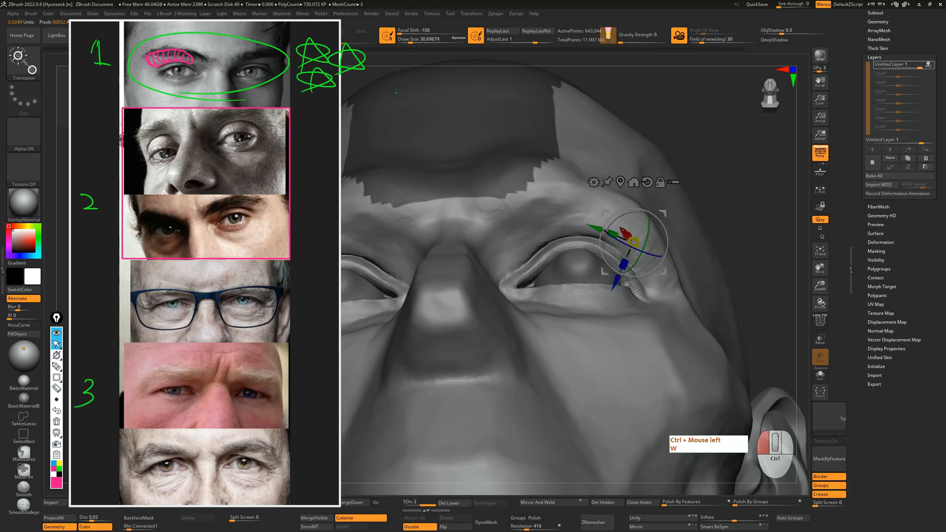
left_click_drag(624, 262, 622, 265, "ctrl")
mouse_move(558, 231)
left_mouse_down("ctrl")
mouse_move(561, 245)
mouse_move(509, 257)
mouse_move(510, 243)
mouse_move(502, 280)
mouse_move(515, 271)
left_mouse_up("ctrl")
left_click(562, 245, "ctrl")
left_click(561, 245, "ctrl")
key("q")
Step: Touch up the mask around the upper lid and the outer eye corner by erasing and painting it
key("s")
left_click_drag(769, 198, 761, 271)
mouse_move(531, 270)
left_mouse_down("ctrl+alt")
mouse_move(514, 279)
mouse_move(524, 272)
left_mouse_up("ctrl+alt")
left_click_drag(783, 256, 783, 173)
mouse_move(622, 231)
left_mouse_down("ctrl")
mouse_move(600, 220)
mouse_move(640, 232)
mouse_move(626, 236)
mouse_move(620, 220)
mouse_move(667, 266)
mouse_move(669, 236)
left_mouse_up("ctrl")
left_click(632, 229)
left_click_drag(776, 168, 769, 217)
Step: Undo the stroke on the outer brow, clean the mask above the upper lid and set the Move brush's draw size to about 62
key("[")
left_click_drag(604, 240, 639, 277)
key("ctrl+z")
left_click_drag(766, 198, 729, 162)
left_click_drag(561, 242, 613, 221, "ctrl+alt")
mouse_move(759, 212)
left_mouse_down()
mouse_move(739, 163)
mouse_move(542, 221)
mouse_move(421, 283)
mouse_move(583, 239)
left_mouse_up()
key("s")
key("4")
key("q")
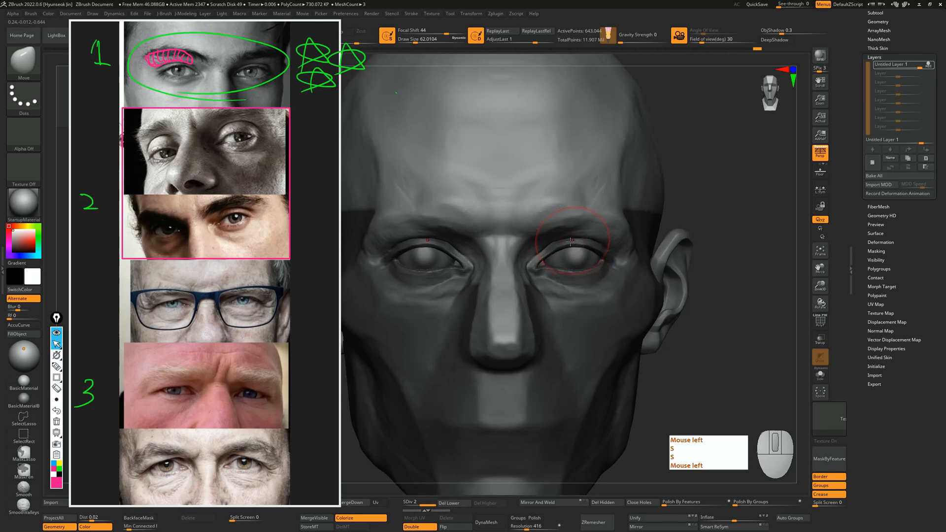
Step: Try a short Move stroke on the middle of the upper-lid fold
left_click_drag(729, 212, 724, 194)
key("s")
left_click_drag(572, 232, 574, 232)
key("ctrl+z")
key("ctrl+z")
Step: Try masking the upper-lid edge with a short MaskPen stroke from below
left_click_drag(748, 202, 570, 244)
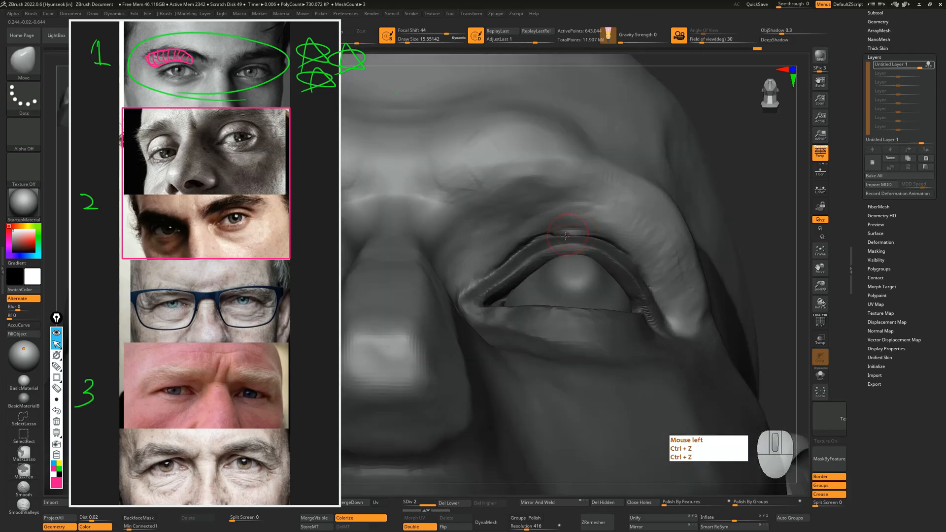
left_click(569, 243, "ctrl")
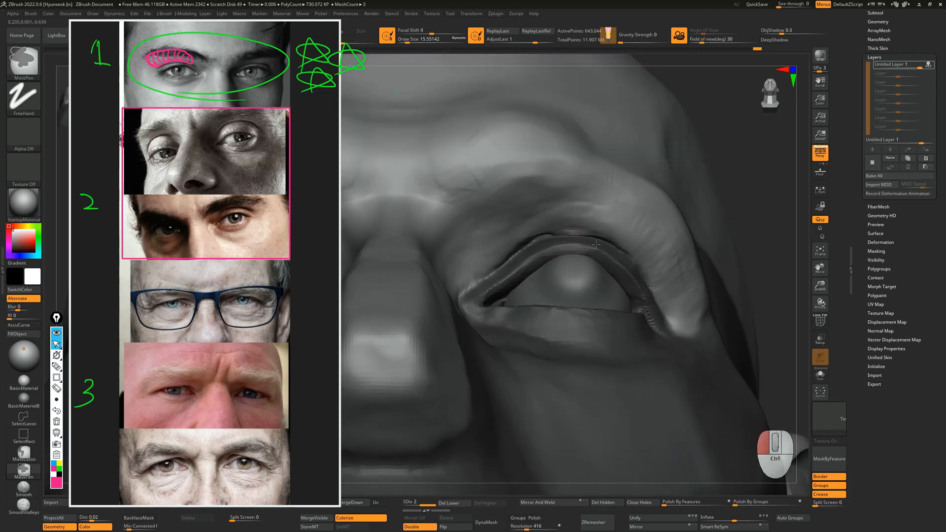
left_click_drag(597, 245, 602, 248, "ctrl")
left_click_drag(740, 222, 741, 194)
key("ctrl+z")
Step: Refine the mask along the upper lid's crease with a draw size of about 8.4, erasing it near the outer corner
key("s")
mouse_move(587, 233)
left_mouse_down()
mouse_move(526, 235)
mouse_move(517, 247)
mouse_move(549, 233)
left_mouse_up()
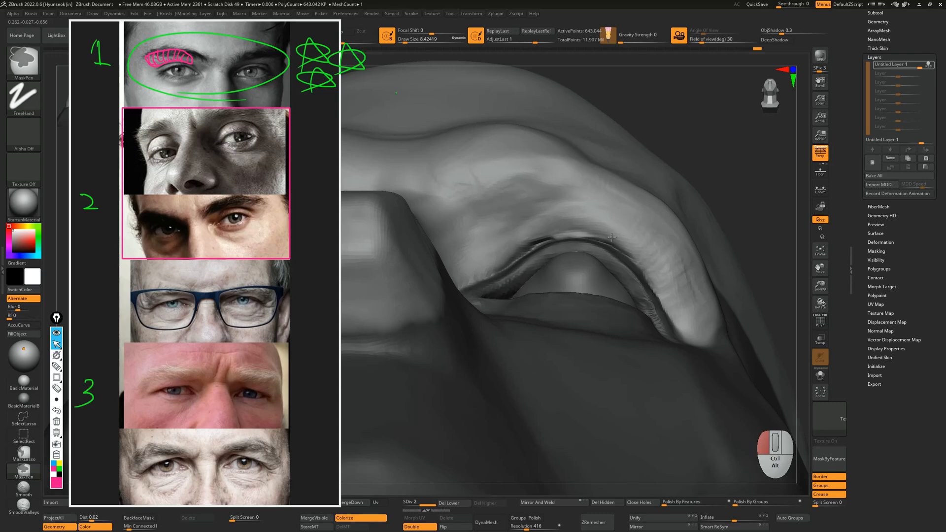
left_click_drag(647, 264, 645, 261, "ctrl+alt")
mouse_move(743, 232)
left_mouse_down("alt")
mouse_move(729, 218)
mouse_move(743, 246)
left_mouse_up("alt")
left_click_drag(743, 237, 750, 249, "alt")
left_click_drag(747, 247, 739, 268, "alt")
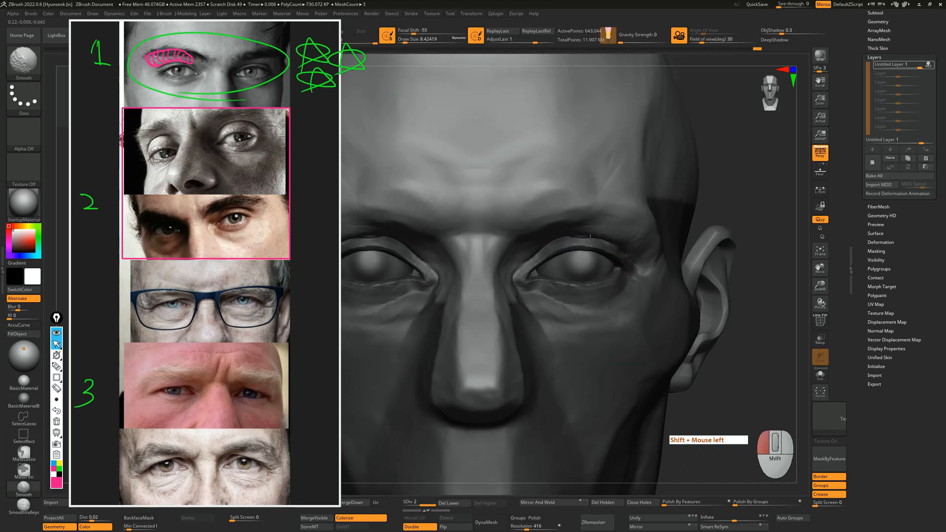
Step: Reshape the outer half of the upper-lid fold with short Move strokes from the front
key("s")
key("q")
key("s")
left_click_drag(589, 245, 592, 245)
left_click_drag(610, 243, 612, 248)
mouse_move(617, 245)
left_mouse_down()
mouse_move(434, 301)
mouse_move(627, 258)
left_mouse_up()
Step: Shift the upper-lid fold from several angles with the Move brush at a draw size of about 48.6
key("s")
mouse_move(416, 257)
left_mouse_down()
mouse_move(584, 251)
mouse_move(443, 212)
mouse_move(480, 210)
left_mouse_up()
mouse_move(419, 263)
left_mouse_down()
mouse_move(483, 259)
mouse_move(527, 236)
mouse_move(542, 205)
left_mouse_up()
left_click_drag(552, 252, 548, 247)
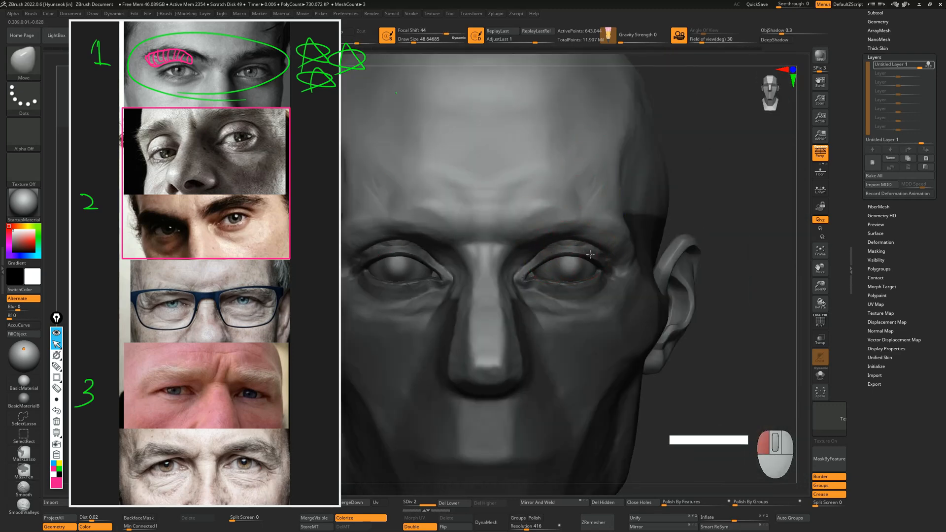
Step: Check and adjust the brow and upper lid in side view, and clear the mask from the head
left_click_drag(759, 256, 641, 247)
mouse_move(494, 247)
left_mouse_down()
mouse_move(437, 266)
mouse_move(456, 248)
mouse_move(586, 268)
left_mouse_up()
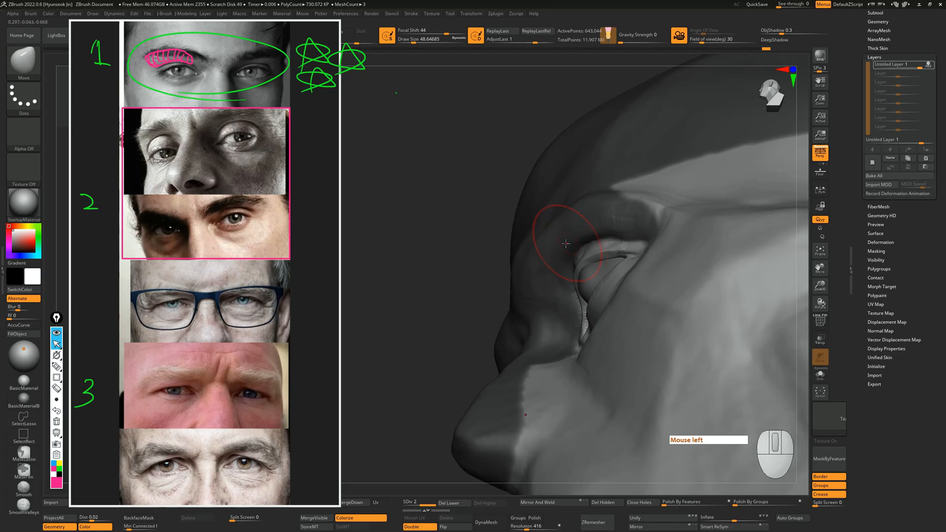
mouse_move(442, 271)
left_mouse_down()
mouse_move(431, 266)
mouse_move(577, 246)
left_mouse_up()
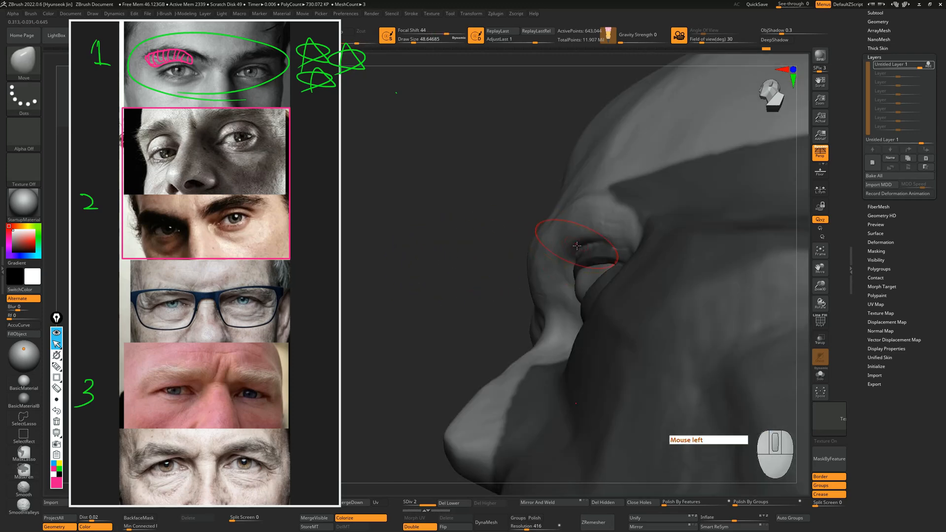
key("ctrl+z")
mouse_move(424, 266)
left_mouse_down()
mouse_move(401, 258)
mouse_move(442, 219)
mouse_move(423, 253)
mouse_move(389, 268)
mouse_move(785, 188)
left_mouse_up()
left_click(768, 179, "ctrl")
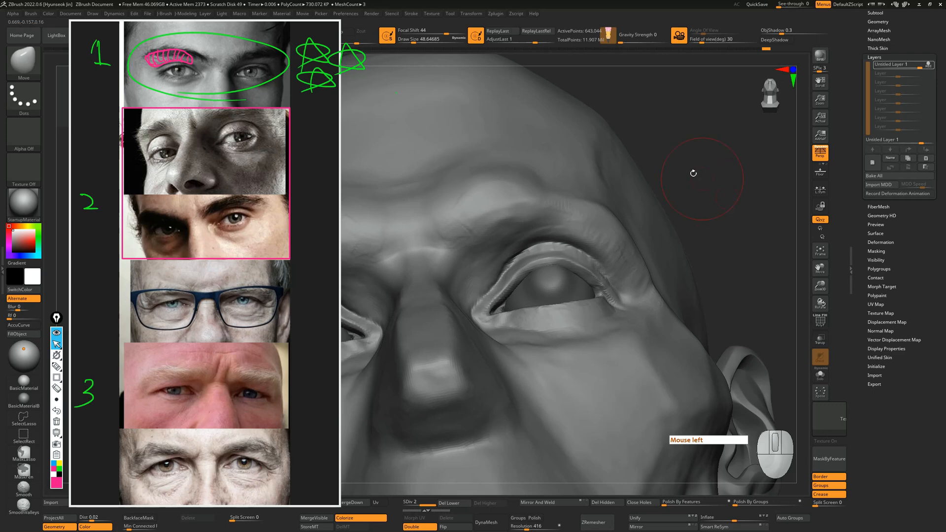
Step: Outline the visible upper-lid band on the head in pink and hatch it from the inner corner outward
key("s")
left_click_drag(532, 251, 542, 246)
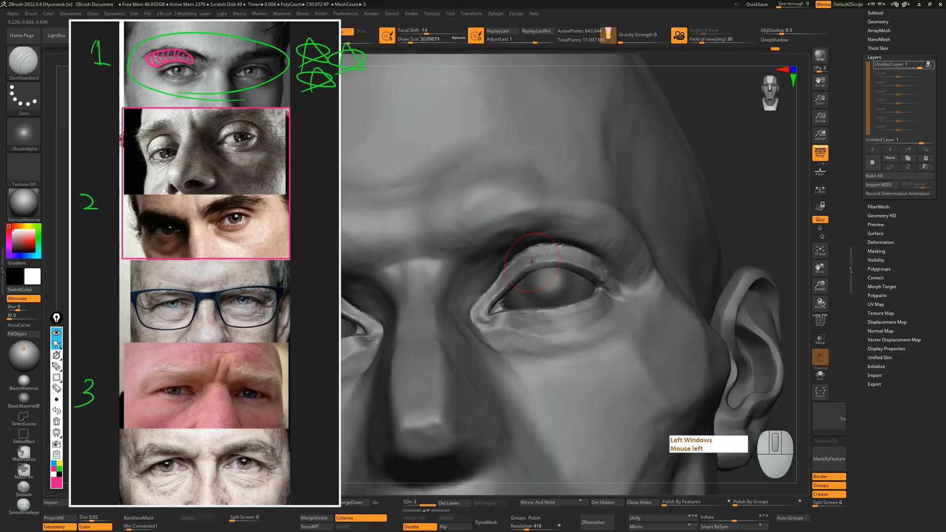
key("ctrl+shift+9")
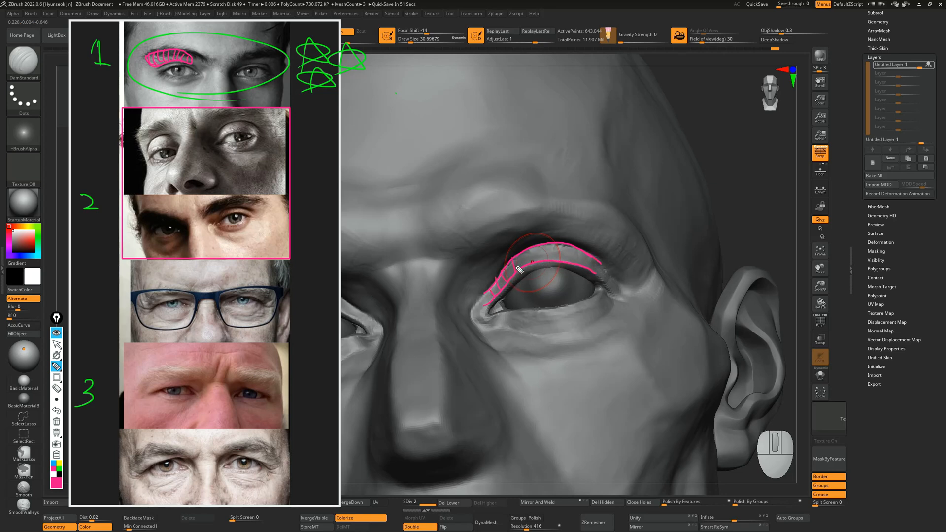
Step: Draw the upper-lid fold over the lit eye in the third photo in pink, toggling the annotations to compare
left_click_drag(230, 226, 228, 233)
left_click(223, 226)
key("ctrl+shift+7")
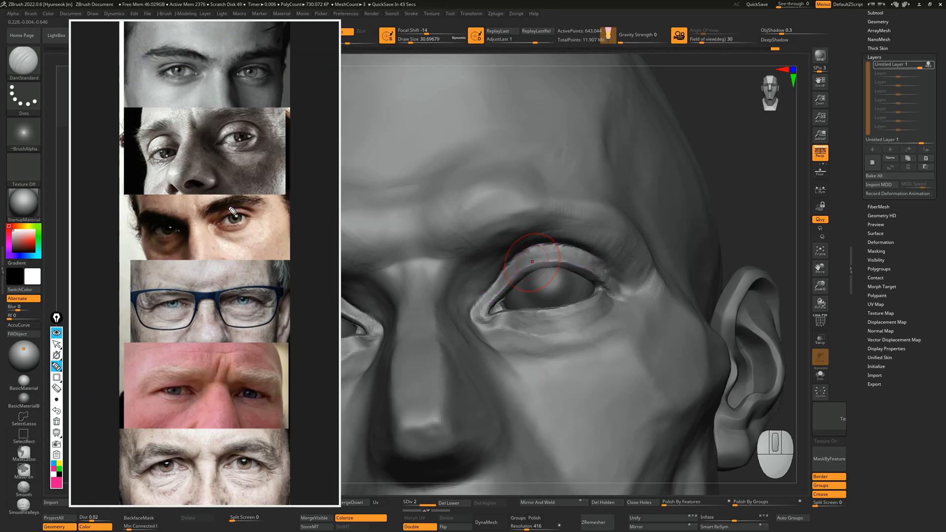
key("ctrl+shift+6")
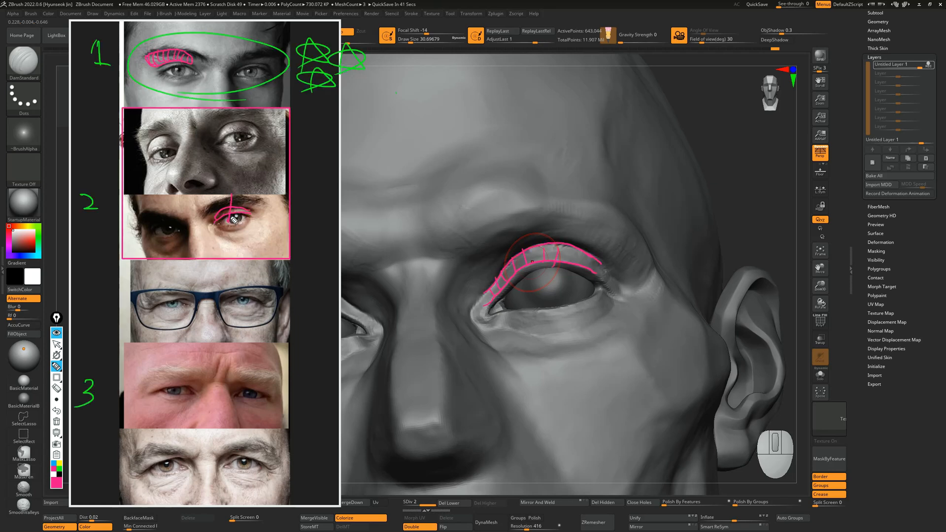
key("ctrl+shift+7")
key("ctrl+shift+6")
Step: Erase the pink lid marks from the head and from the third photo's eye
key("ctrl+shift+3")
key("ctrl+shift+3")
key("ctrl+shift+5")
mouse_move(539, 256)
left_mouse_down()
mouse_move(579, 259)
mouse_move(567, 271)
left_mouse_up()
key("ctrl+shift+1")
Step: Sketch the eye opening's profile on the side view in pink as a round open mouth with teeth and an eye
left_click_drag(741, 215, 609, 237)
left_click_drag(415, 254, 442, 260, "alt")
key("ctrl+shift+3")
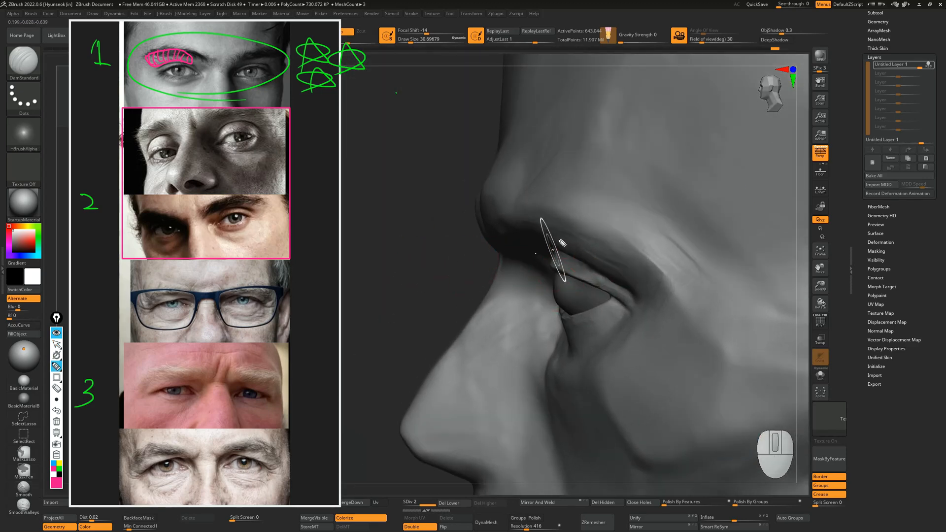
left_click_drag(550, 233, 546, 269)
key("ctrl+shift+4")
key("ctrl+shift+3")
mouse_move(560, 234)
left_mouse_down()
mouse_move(550, 266)
mouse_move(618, 301)
mouse_move(566, 318)
mouse_move(569, 335)
left_mouse_up()
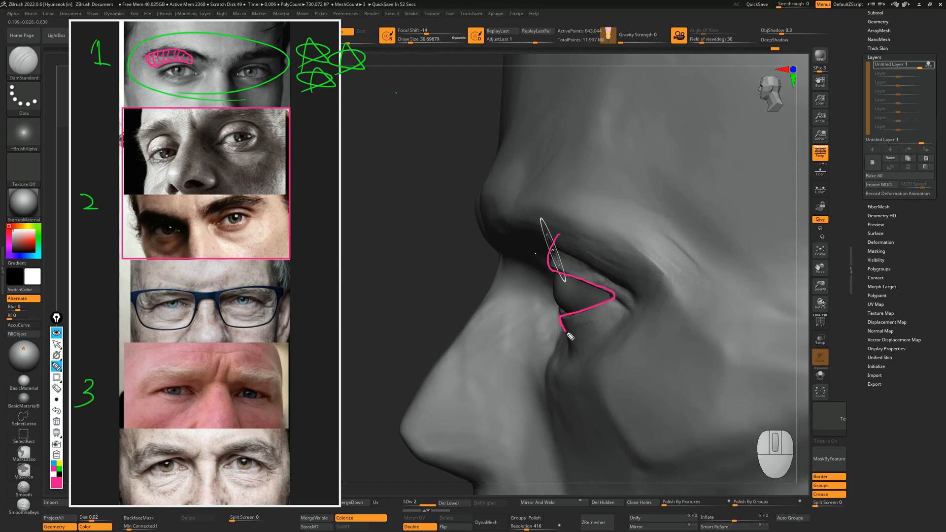
mouse_move(553, 249)
left_mouse_down()
mouse_move(598, 215)
mouse_move(683, 254)
mouse_move(643, 368)
mouse_move(564, 327)
left_mouse_up()
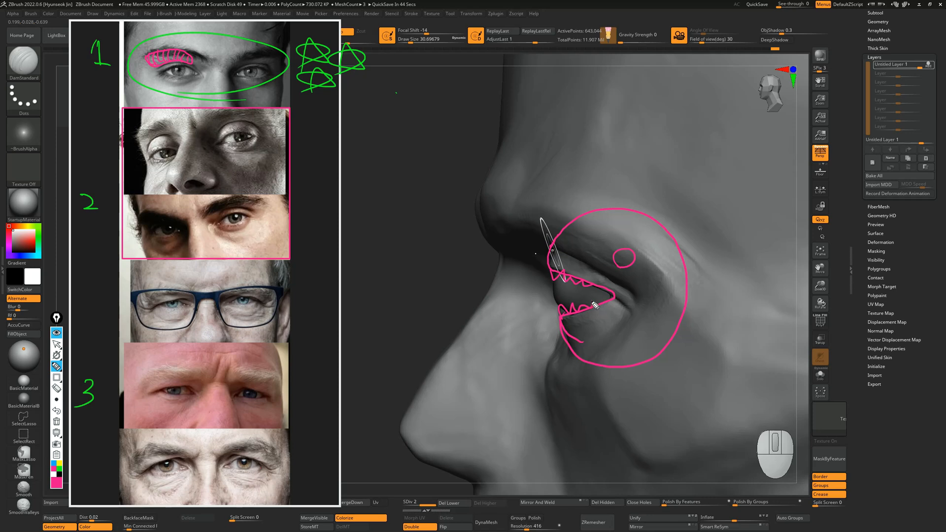
Step: Erase the pink profile sketch from the eye and the stray lines in front of the nose
key("ctrl+shift+5")
mouse_move(623, 193)
left_mouse_down()
mouse_move(646, 262)
mouse_move(566, 320)
left_mouse_up()
key("ctrl+shift+3")
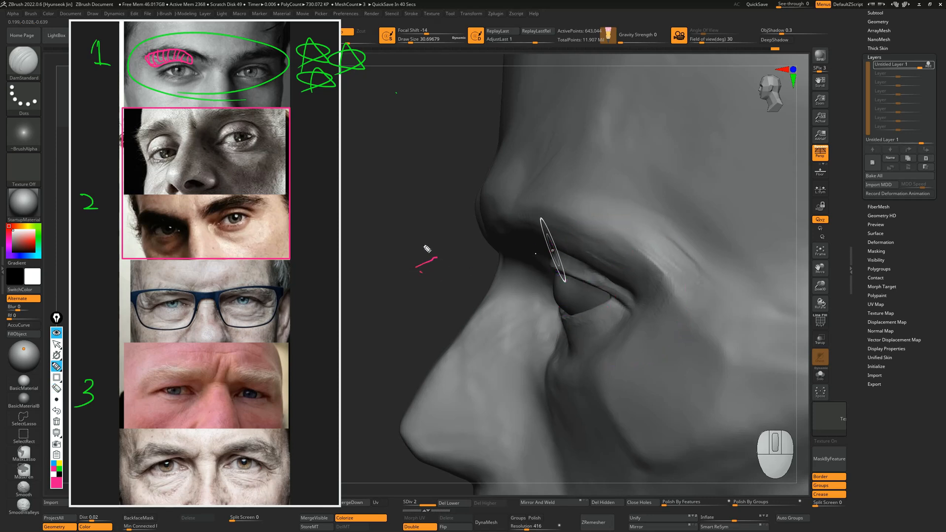
key("ctrl+shift+5")
key("ctrl+shift+3")
Step: Carve the crease above the outer half of the upper lid with DamStandard at a draw size of about 21.6
mouse_move(434, 255)
left_mouse_down()
mouse_move(421, 271)
mouse_move(445, 246)
mouse_move(583, 245)
mouse_move(631, 278)
left_mouse_up()
key("ctrl+shift+2")
left_click_drag(592, 245, 646, 282)
key("[")
left_click_drag(570, 247, 636, 263)
left_click_drag(568, 245, 614, 249)
key("ctrl+z")
left_click_drag(574, 244, 628, 256)
Step: Frame the whole head from the front and lock the camera
left_click(819, 205)
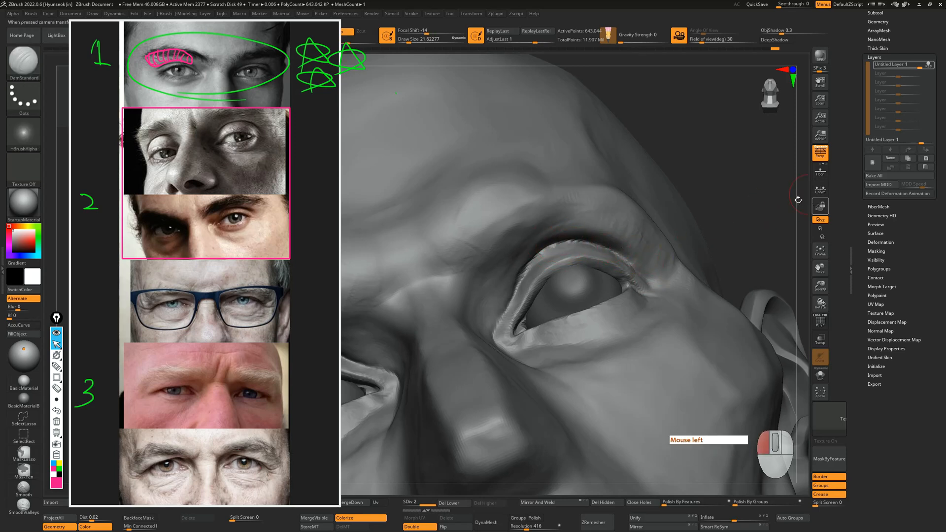
left_click_drag(720, 217, 752, 220)
key("ctrl+shift+8")
left_click(734, 227)
left_click(734, 227)
key("f")
key("f")
left_click(721, 230)
left_click(707, 265)
Step: Set the ClayBuildup brush's draw size to about 90 while the camera is locked
key("s")
left_click_drag(707, 265, 713, 264)
left_click(710, 266, "alt")
left_click(705, 265)
left_click(698, 276)
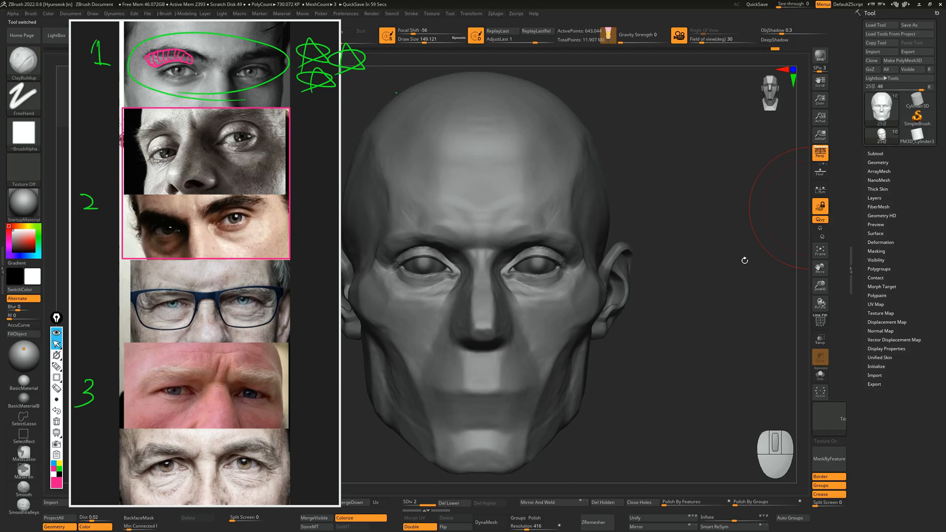
key("s")
left_click(690, 269)
key("s")
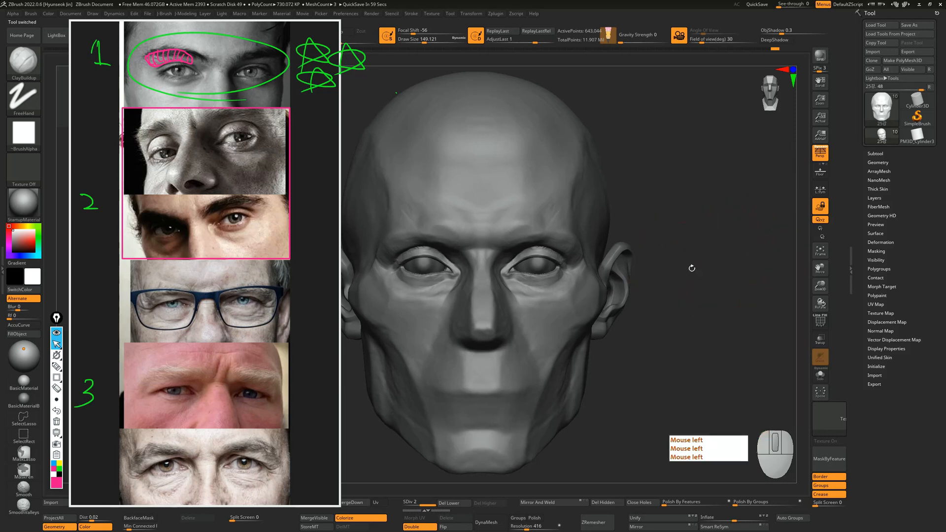
left_click(694, 272)
left_click_drag(695, 272, 687, 272)
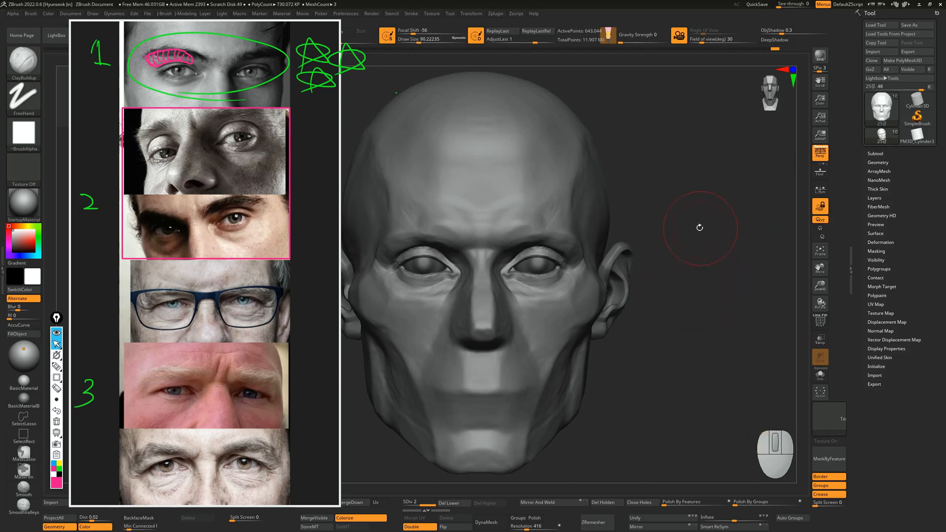
Step: Circle the camera-lock control in pink
key("ctrl+shift")
mouse_move(822, 200)
left_mouse_down()
mouse_move(829, 213)
mouse_move(808, 201)
mouse_move(830, 206)
mouse_move(829, 215)
mouse_move(802, 210)
mouse_move(824, 196)
left_mouse_up()
key("ctrl+z")
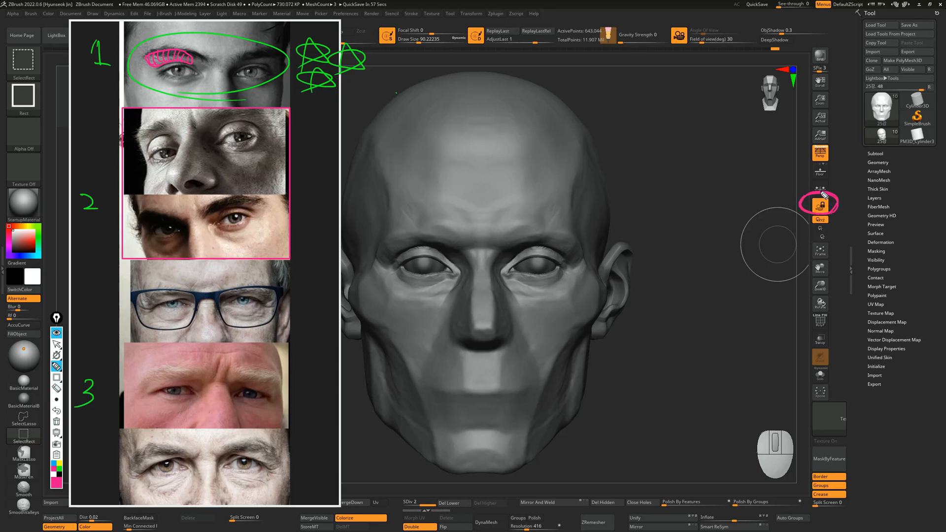
Step: Try ClayBuildup strokes on both cheeks with the camera locked
key("ctrl+shift+2")
left_click(670, 234)
left_click_drag(488, 203, 519, 213)
key("ctrl+z")
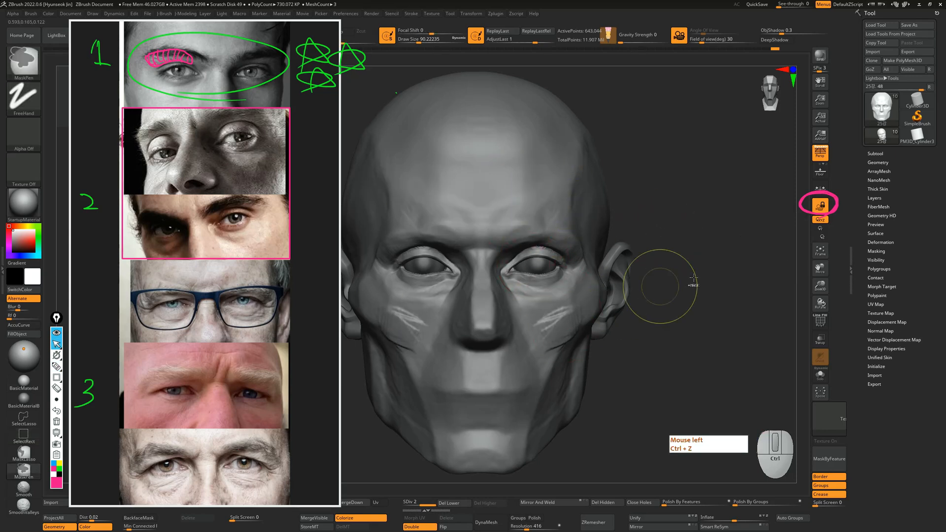
Step: Erase the pink circle around the camera-lock control
key("ctrl+shift+9")
key("ctrl+shift+5")
left_click(838, 198)
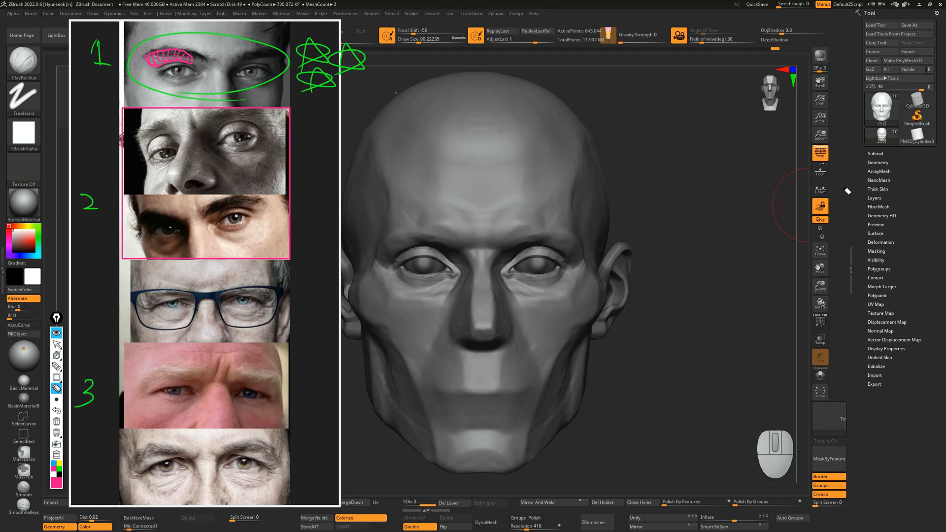
key("ctrl+shift+2")
Step: Unlock the camera and turn the head to a low three-quarter view of the eye
left_click(725, 232, "alt")
left_click(708, 239)
left_click(820, 207)
left_click_drag(688, 241, 746, 224)
mouse_move(746, 224)
left_mouse_down()
mouse_move(757, 221)
mouse_move(686, 199)
mouse_move(723, 184)
mouse_move(731, 208)
mouse_move(714, 194)
mouse_move(710, 229)
left_mouse_up()
Step: Trace the upper-lid crease in pink on the head and on the eyes in the second and third photos
key("9")
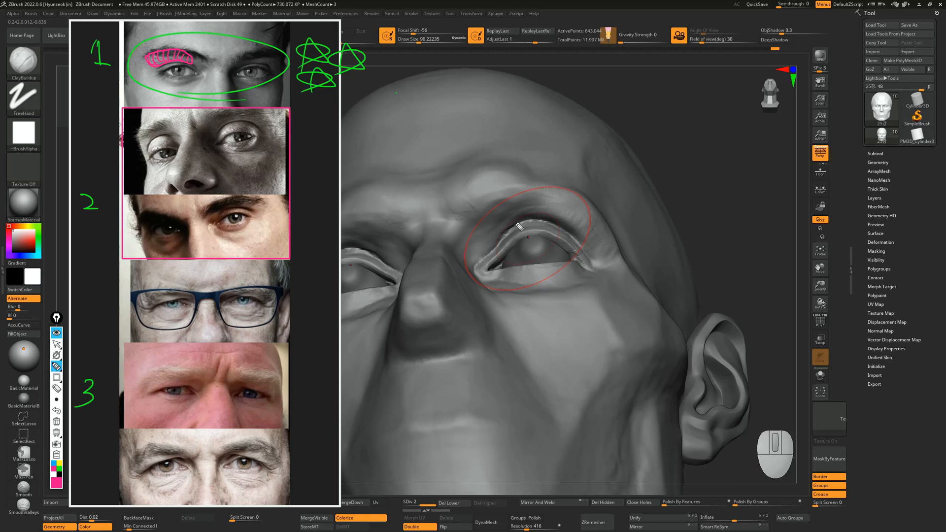
left_click_drag(512, 228, 532, 221)
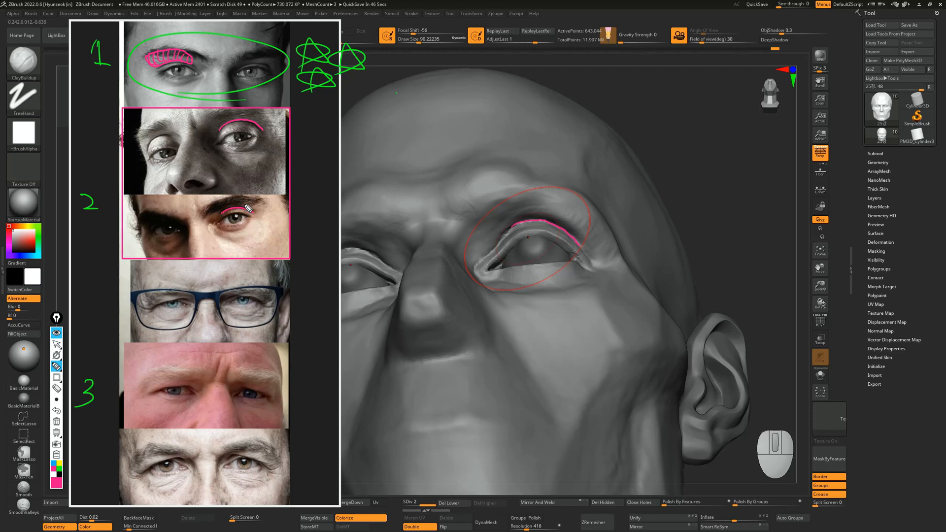
left_click_drag(249, 208, 237, 216)
Step: Erase the pink crease lines from the head and the third photo
key("ctrl+shift+5")
left_click_drag(511, 215, 575, 233)
key("ctrl+shift+3")
key("ctrl+shift+2")
Step: Build up the skin above the upper-lid crease with ClayBuildup at a draw size of about 15.6
key("s")
left_click_drag(495, 193, 481, 193)
left_click_drag(715, 197, 715, 147)
key("s")
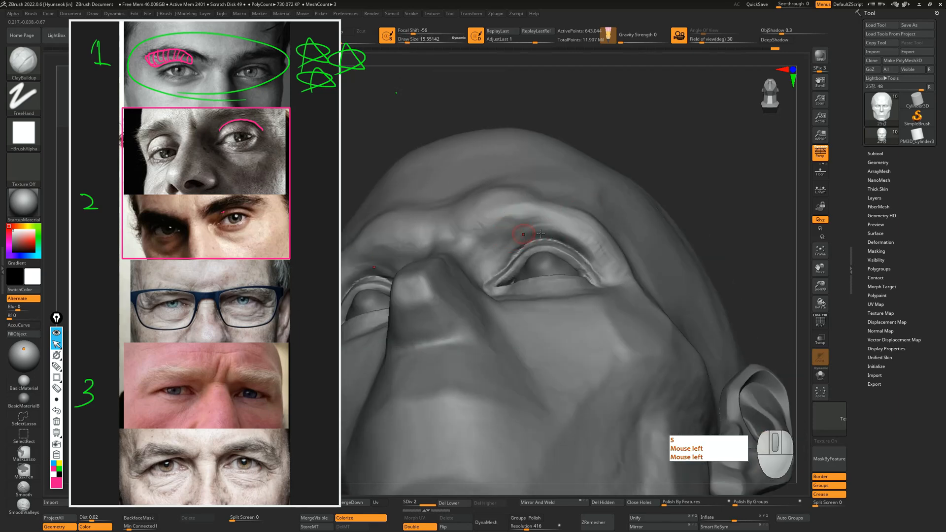
mouse_move(553, 237)
left_mouse_down()
mouse_move(512, 244)
mouse_move(556, 227)
mouse_move(527, 242)
left_mouse_up()
mouse_move(547, 242)
left_mouse_down()
mouse_move(513, 256)
mouse_move(559, 222)
mouse_move(553, 237)
mouse_move(594, 249)
left_mouse_up()
mouse_move(700, 222)
left_mouse_down()
mouse_move(718, 208)
mouse_move(700, 227)
mouse_move(680, 197)
left_mouse_up()
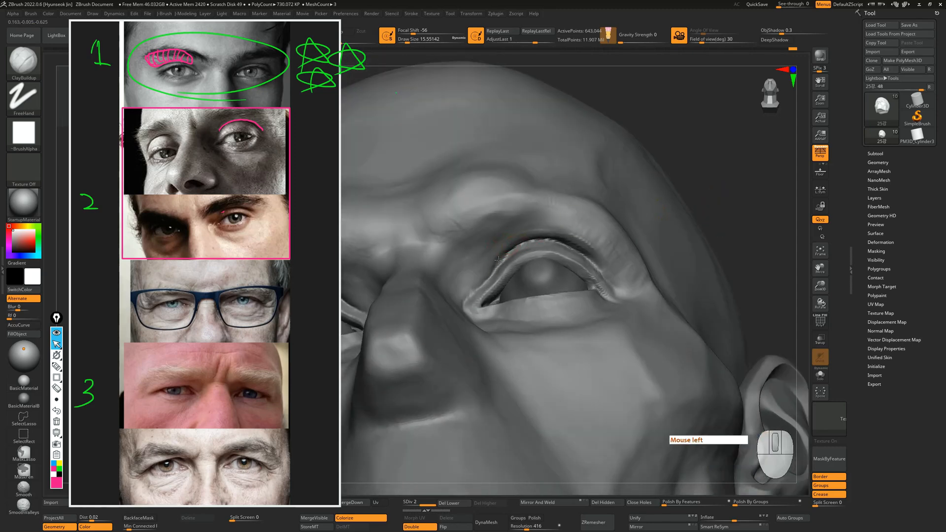
Step: Hatch the fold of skin above the upper lid on the head in pink, out to both eye corners
key("ctrl+shift+p")
mouse_move(498, 235)
left_mouse_down()
mouse_move(482, 250)
mouse_move(536, 231)
mouse_move(499, 237)
left_mouse_up()
key("p")
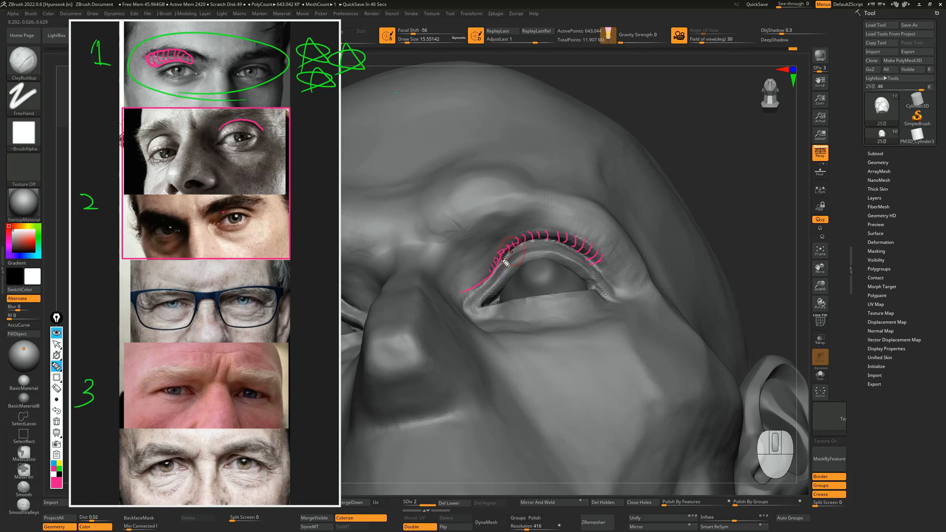
Step: Erase the pink hatching above the upper lid and turn the head toward the front from below
key("e")
left_click_drag(496, 270, 518, 250)
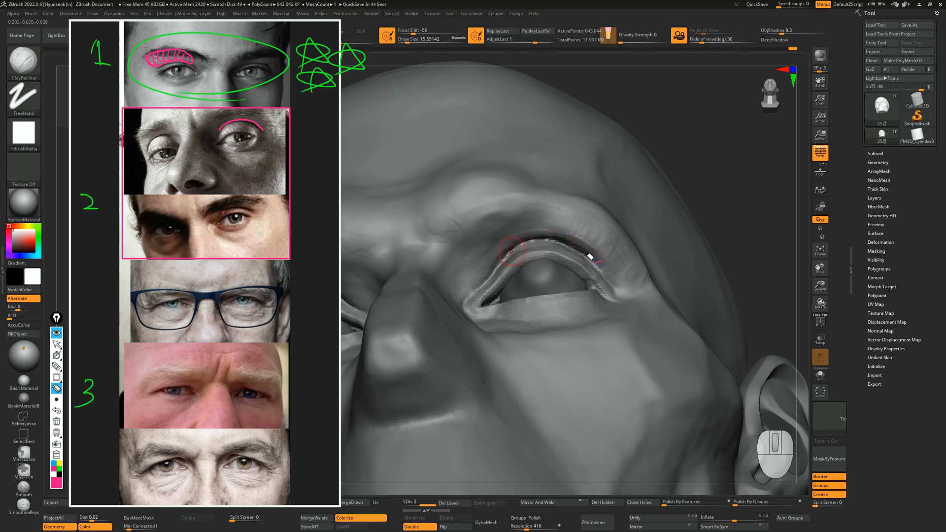
key("Escape")
mouse_move(743, 222)
left_mouse_down()
mouse_move(751, 216)
mouse_move(577, 236)
left_mouse_up()
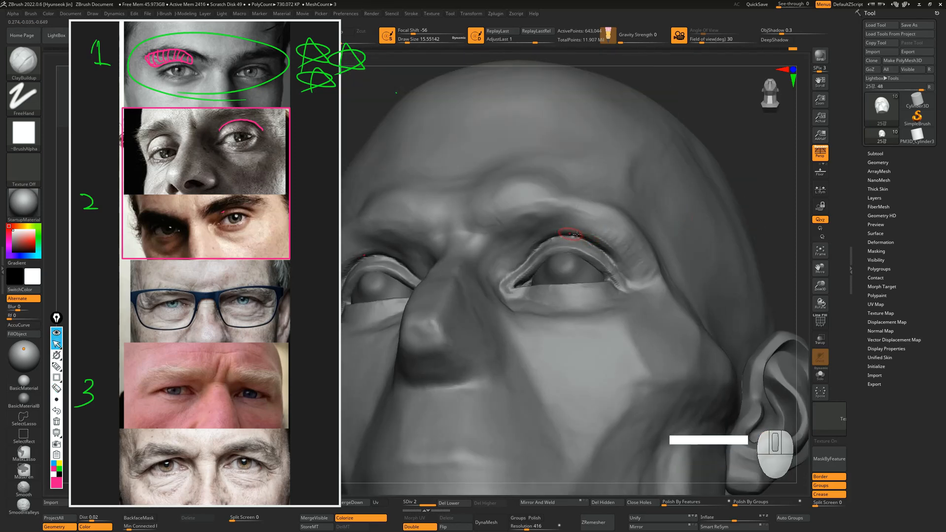
Step: Smooth the outer part of the upper-lid fold and build up its inner part with ClayBuildup at a draw size of about 15.6
left_click_drag(617, 250, 610, 242, "shift")
left_click_drag(611, 240, 629, 259, "shift")
mouse_move(774, 202)
left_mouse_down()
mouse_move(555, 246)
mouse_move(565, 239)
left_mouse_up()
left_click_drag(546, 241, 574, 237, "alt")
left_click_drag(544, 247, 569, 242)
mouse_move(547, 247)
left_mouse_down()
mouse_move(567, 243)
mouse_move(560, 245)
left_mouse_up()
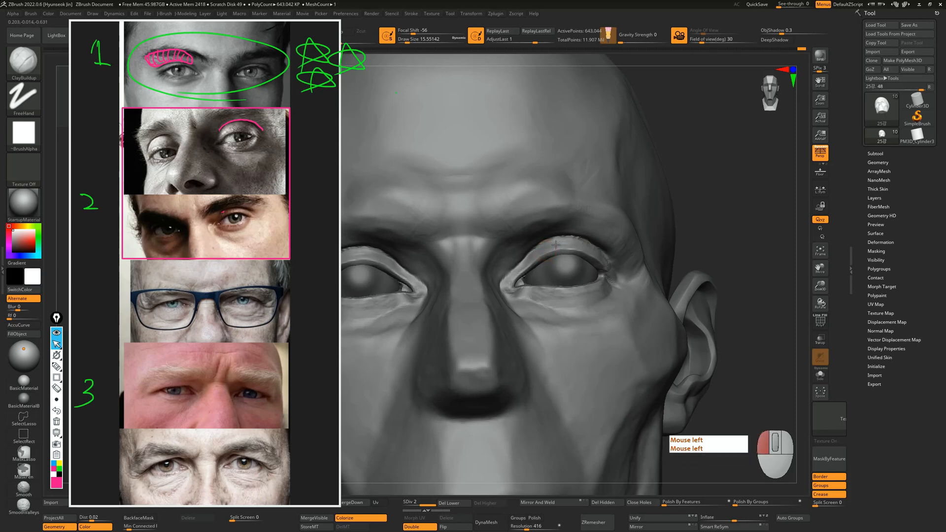
mouse_move(729, 207)
left_mouse_down("alt")
mouse_move(732, 235)
mouse_move(732, 197)
left_mouse_up("alt")
Step: Reshape the upper-lid fold with the Move brush at a draw size of about 39, adjusting its outer end and inner part
key("b")
key("m")
key("v")
mouse_move(584, 238)
left_mouse_down()
mouse_move(598, 239)
mouse_move(576, 238)
mouse_move(583, 254)
mouse_move(612, 245)
mouse_move(625, 254)
left_mouse_up()
key("s")
key("s")
left_click_drag(737, 246, 734, 233, "alt")
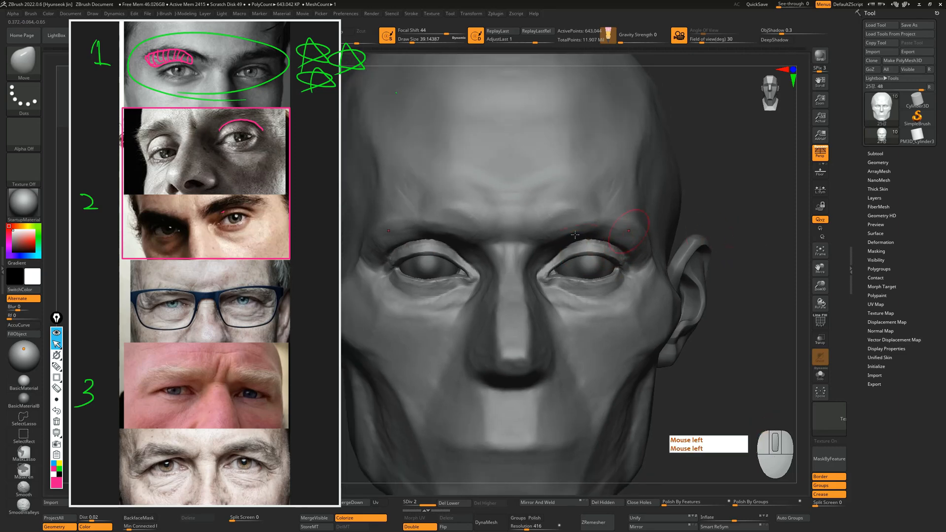
left_click_drag(560, 251, 556, 246)
left_click_drag(727, 237, 723, 203)
key("ctrl+z")
left_click_drag(635, 228, 640, 230)
left_click_drag(563, 245, 565, 243)
Step: Carve the hollow of the socket above the upper lid with the Standard brush
mouse_move(727, 238)
left_mouse_down()
mouse_move(725, 203)
mouse_move(741, 201)
mouse_move(736, 196)
left_mouse_up()
key("7")
left_click_drag(737, 195, 756, 195, "alt")
key("s")
key("s")
left_click_drag(699, 198, 681, 229)
mouse_move(566, 237)
left_mouse_down("alt")
mouse_move(560, 241)
mouse_move(609, 233)
left_mouse_up("alt")
Step: Try to deepen the inner part of the socket above the upper lid with the Standard brush at a draw size of about 53.8
key("s")
key("s")
mouse_move(727, 170)
left_mouse_down()
mouse_move(732, 205)
mouse_move(726, 185)
left_mouse_up()
left_click_drag(558, 239, 549, 249, "alt")
left_click_drag(559, 239, 548, 251, "alt")
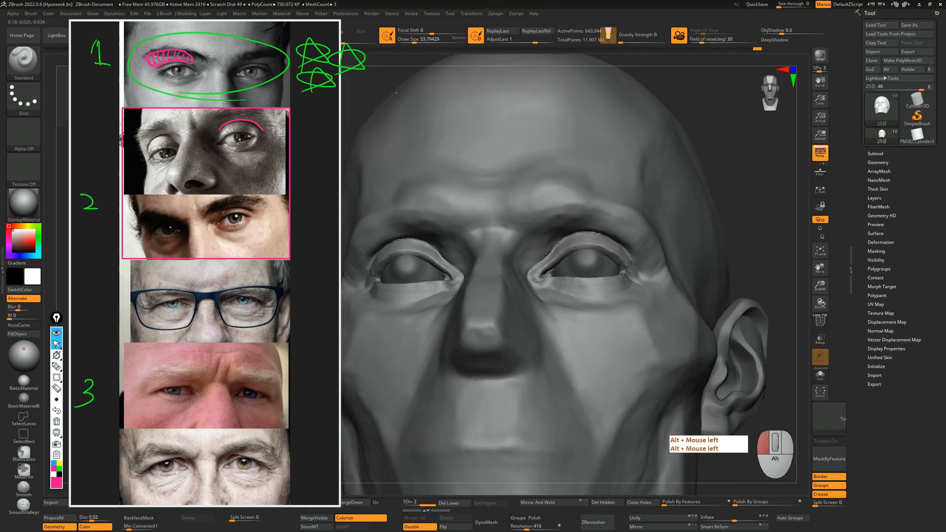
left_click_drag(753, 215, 748, 183)
key("ctrl+shift+9")
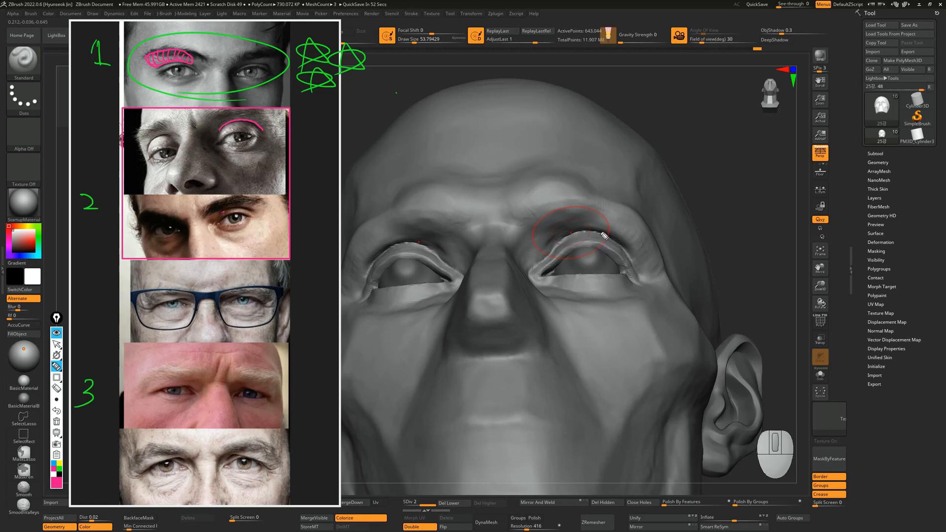
left_click_drag(557, 226, 545, 240)
right_click_drag(731, 204, 660, 226)
key("ctrl+z")
key("ctrl+z")
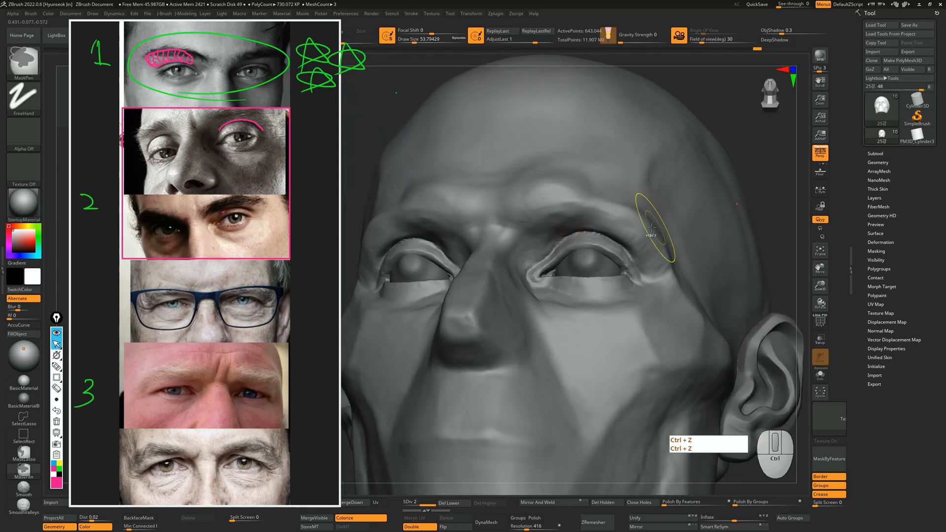
Step: Rework the inner half of the upper-lid fold with ClayBuildup at a draw size of about 18.5, adding and carving along the crease
key("2")
key("s")
left_click_drag(576, 240, 559, 240)
key("s")
key("s")
left_click(560, 238)
key("s")
key("s")
left_click_drag(562, 238, 550, 249)
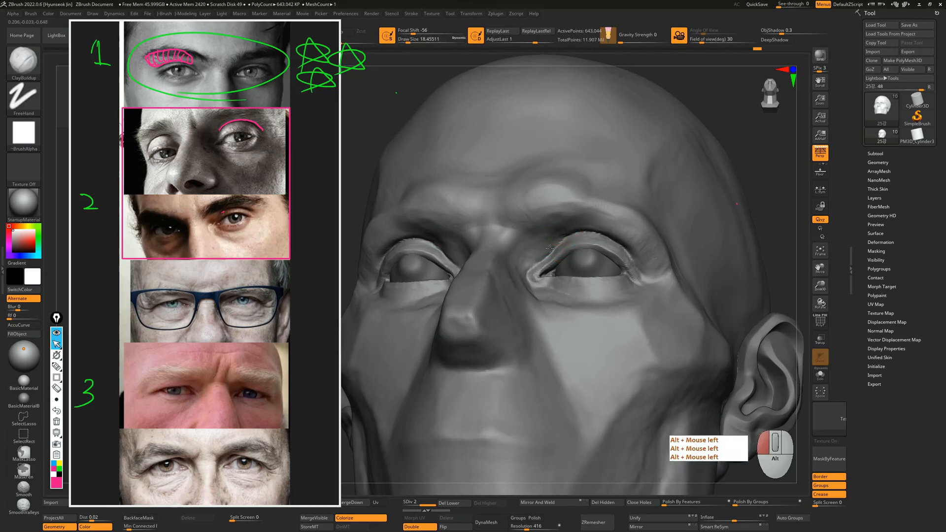
mouse_move(545, 253)
left_mouse_down("alt")
mouse_move(574, 223)
mouse_move(552, 243)
left_mouse_up("alt")
left_click_drag(776, 193, 738, 198, "shift")
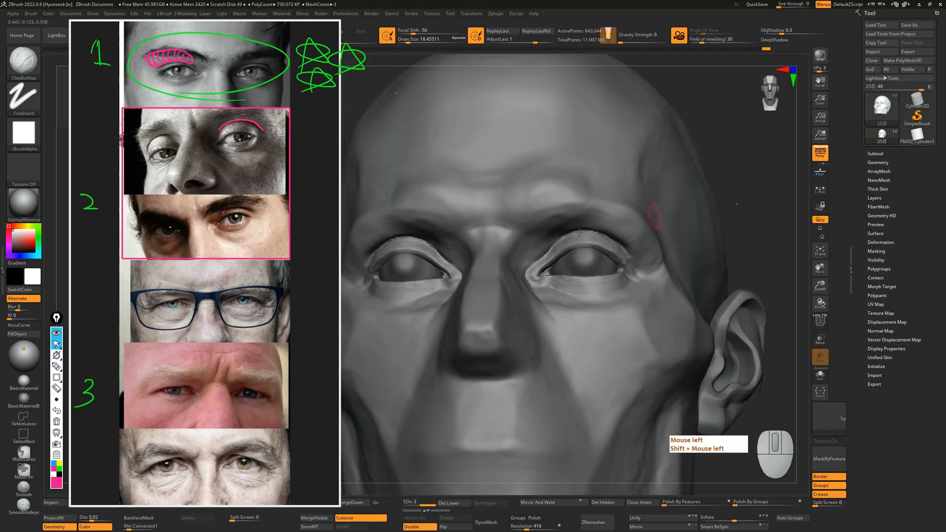
left_click_drag(546, 252, 566, 234)
Step: Refine the fold toward the inner and outer eye corners with ClayBuildup at a draw size of about 15.6
key("shift+ctrl+9")
left_click_drag(605, 232, 595, 231)
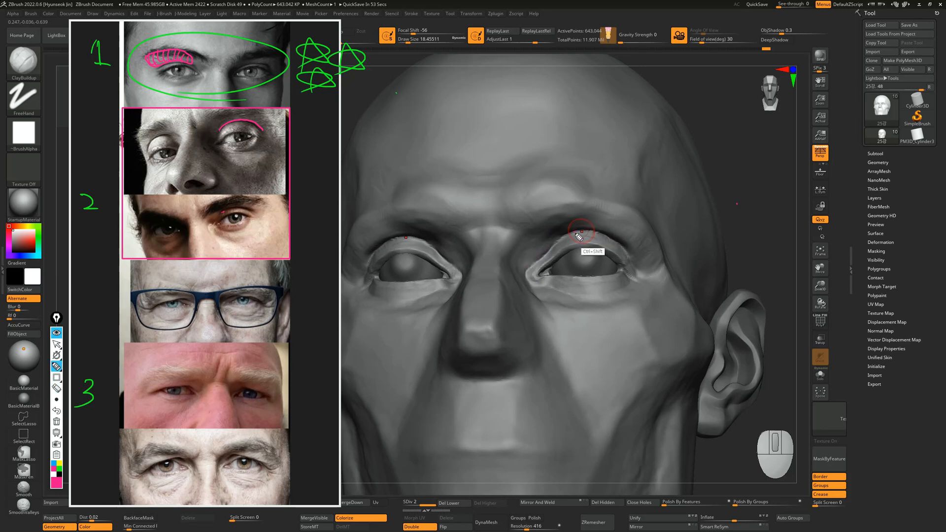
left_click_drag(542, 249, 549, 244)
left_click_drag(536, 258, 553, 242)
key("s")
left_click_drag(542, 256, 553, 244)
mouse_move(538, 260)
left_mouse_down()
mouse_move(556, 242)
mouse_move(537, 264)
left_mouse_up()
left_click_drag(738, 241, 746, 209, "alt")
mouse_move(729, 215)
left_mouse_down("alt")
mouse_move(723, 230)
mouse_move(730, 197)
mouse_move(732, 224)
left_mouse_up("alt")
key("s")
left_click_drag(620, 248, 622, 247)
Step: Cut the crease at the outer end of the upper lid with DamStandard, replacing the first attempt
left_click_drag(762, 211, 683, 229, "alt")
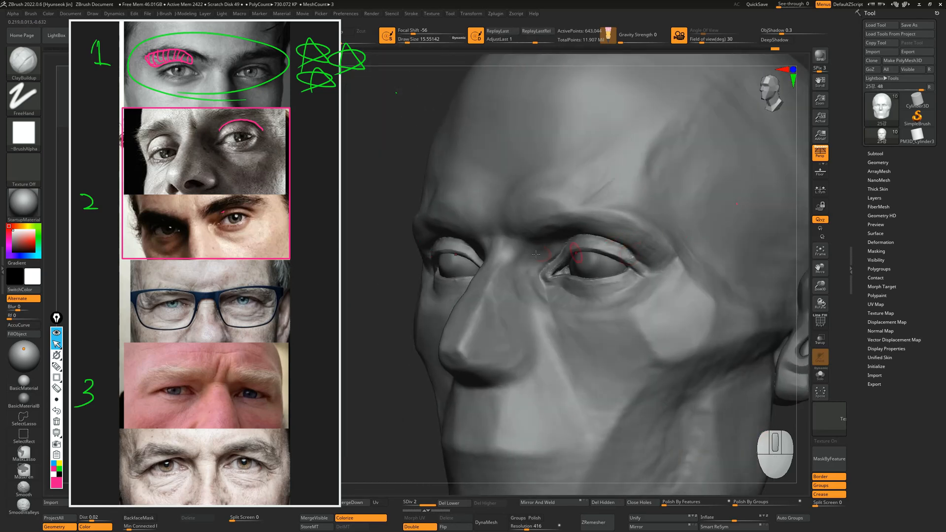
key("3")
left_click_drag(388, 282, 377, 277)
key("s")
mouse_move(634, 252)
left_mouse_down()
mouse_move(627, 247)
mouse_move(643, 259)
left_mouse_up()
key("s")
key("s")
key("ctrl+z")
key("ctrl+z")
left_click_drag(627, 246, 644, 259)
left_click_drag(403, 323, 508, 320)
left_click_drag(773, 250, 769, 257, "alt")
left_click_drag(769, 256, 644, 265)
Step: Try to cut a crease below the outer lower lid with DamStandard at a draw size of about 20
key("s")
left_click_drag(427, 321, 532, 317)
key("s")
left_click_drag(615, 273, 621, 274)
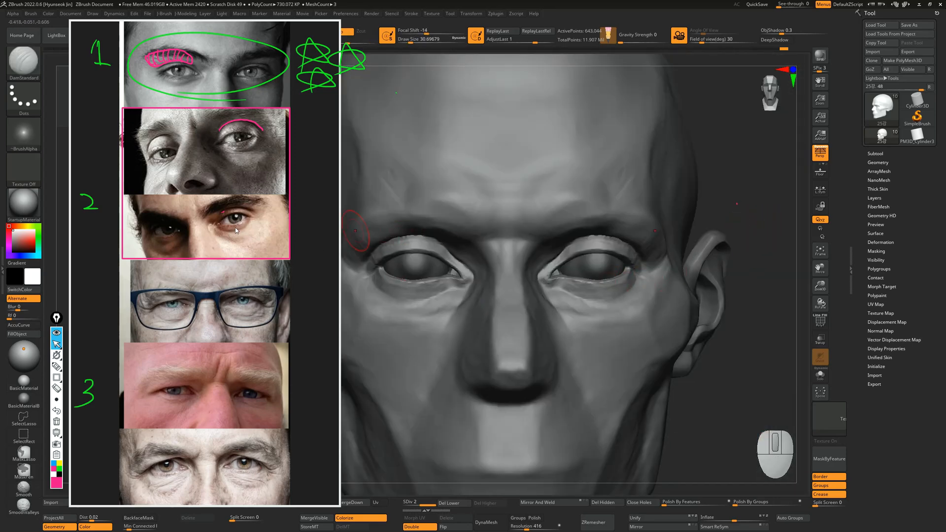
key("ctrl+shift+x")
key("s")
mouse_move(586, 294)
left_mouse_down()
mouse_move(576, 291)
mouse_move(622, 277)
left_mouse_up()
key("s")
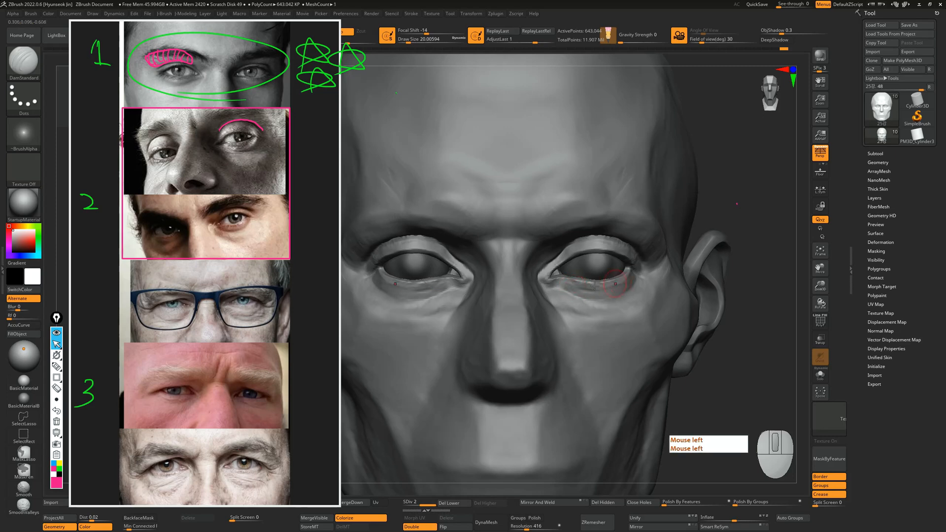
key("ctrl+z")
key("ctrl+z")
Step: Build up the skin below the lower lid with ClayBuildup at a draw size of about 17
key("2")
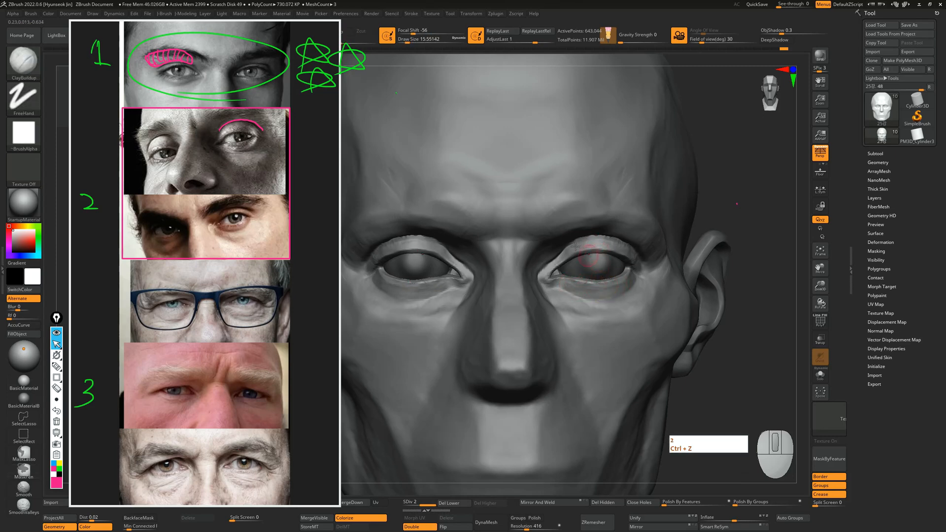
key("s")
mouse_move(585, 294)
left_mouse_down()
mouse_move(616, 290)
mouse_move(582, 294)
left_mouse_up()
key("s")
key("s")
key("s")
mouse_move(574, 287)
left_mouse_down()
mouse_move(612, 292)
mouse_move(624, 282)
mouse_move(599, 289)
mouse_move(623, 282)
left_mouse_up()
mouse_move(565, 284)
left_mouse_down()
mouse_move(629, 281)
mouse_move(600, 290)
left_mouse_up()
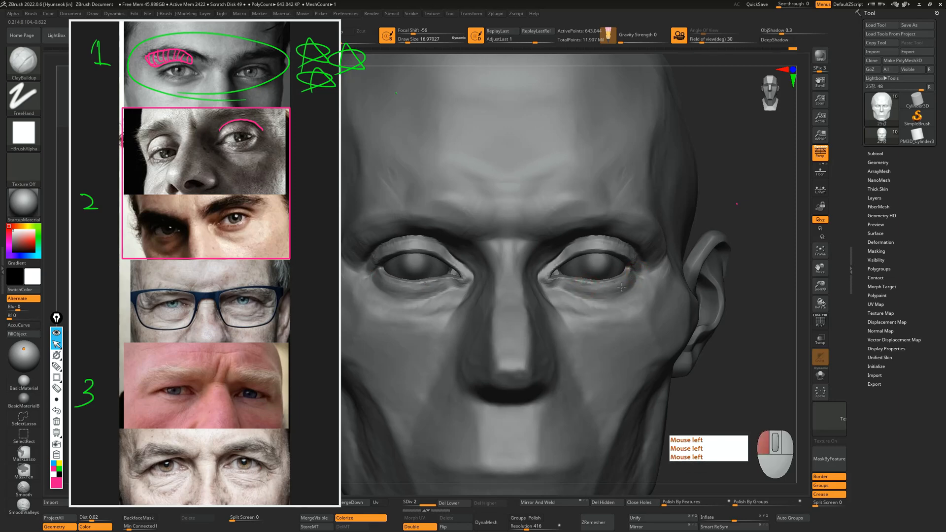
left_click_drag(743, 230, 704, 270, "alt")
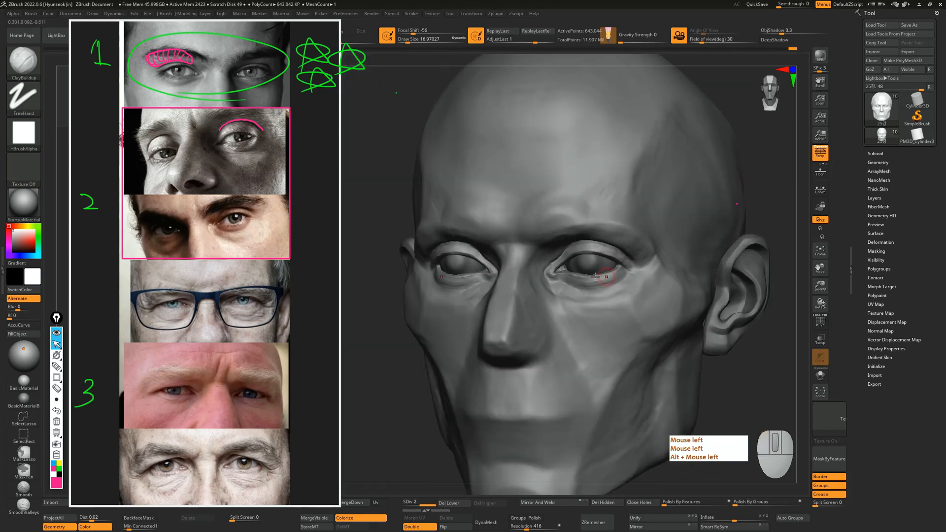
Step: Adjust the outer part of the upper-lid fold with the Move brush at a draw size of about 43.8
mouse_move(767, 224)
left_mouse_down("shift")
mouse_move(762, 254)
mouse_move(715, 253)
mouse_move(758, 252)
mouse_move(720, 220)
mouse_move(739, 247)
mouse_move(756, 246)
mouse_move(729, 266)
left_mouse_up("shift")
key("5")
left_click_drag(741, 215, 737, 217, "shift")
key("s")
mouse_move(611, 242)
left_mouse_down()
mouse_move(604, 246)
mouse_move(622, 260)
mouse_move(599, 240)
left_mouse_up()
key("s")
key("s")
key("ctrl+z")
key("s")
key("s")
left_click_drag(610, 243, 611, 241)
left_click_drag(620, 246, 622, 244)
mouse_move(733, 243)
left_mouse_down("alt")
mouse_move(712, 233)
mouse_move(729, 246)
mouse_move(721, 244)
mouse_move(902, 193)
left_mouse_up("alt")
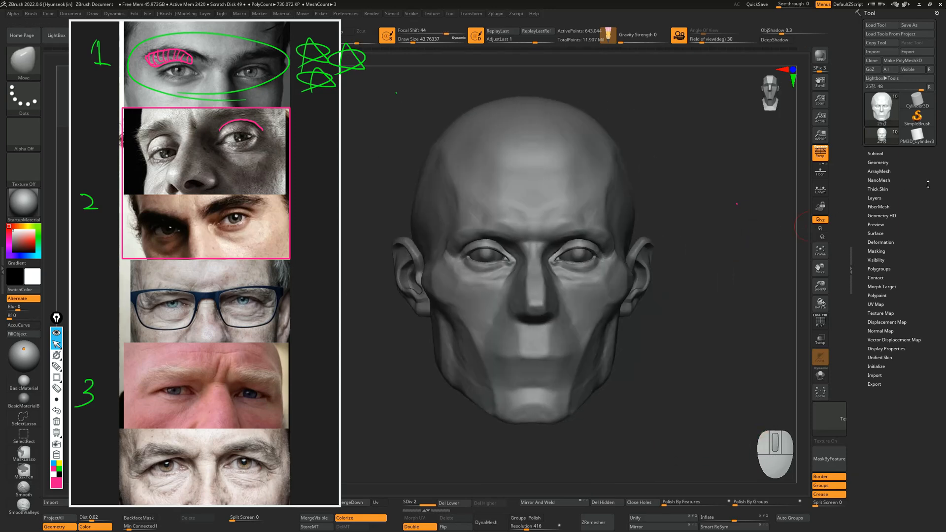
Step: Stop recording the eyelid layer and toggle its visibility to compare the head with and without the sculpted fold
left_click(875, 199)
left_click_drag(692, 220, 832, 218)
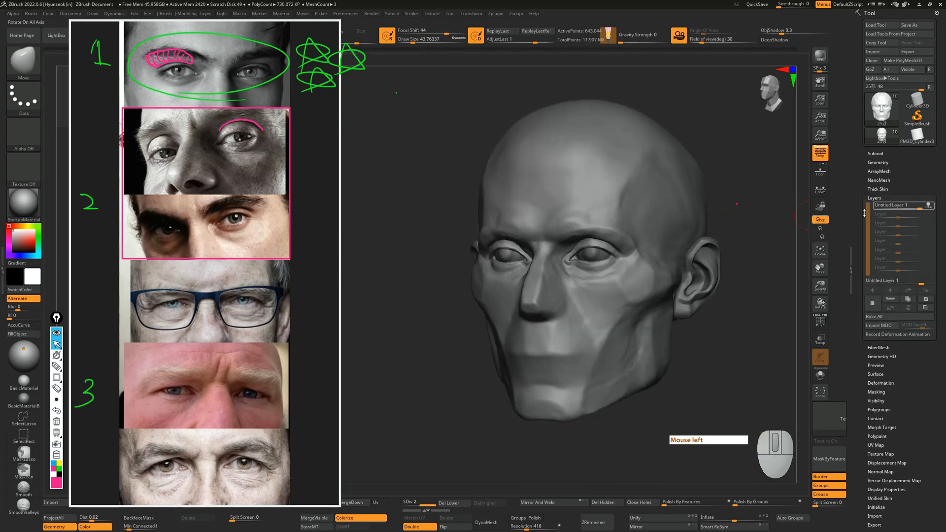
left_click(930, 206)
left_click(930, 207)
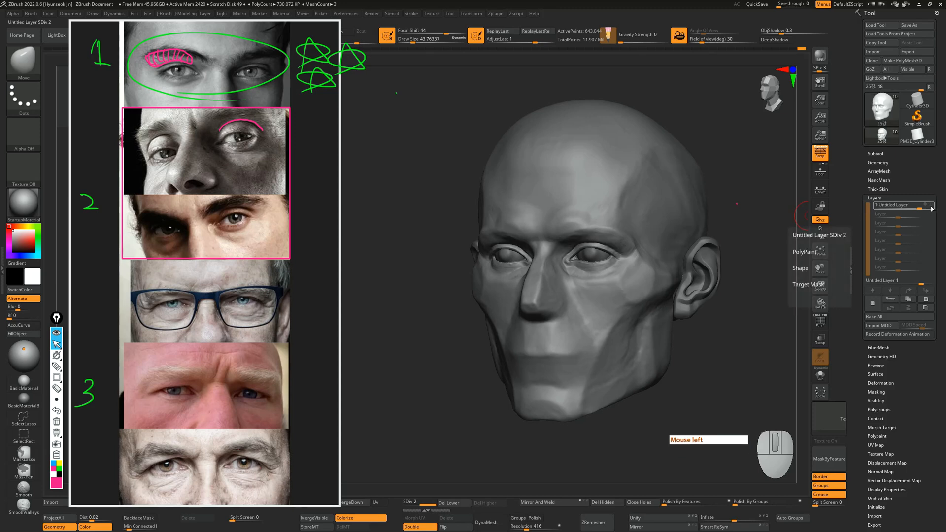
left_click(930, 206)
left_click(930, 206)
left_click(932, 207)
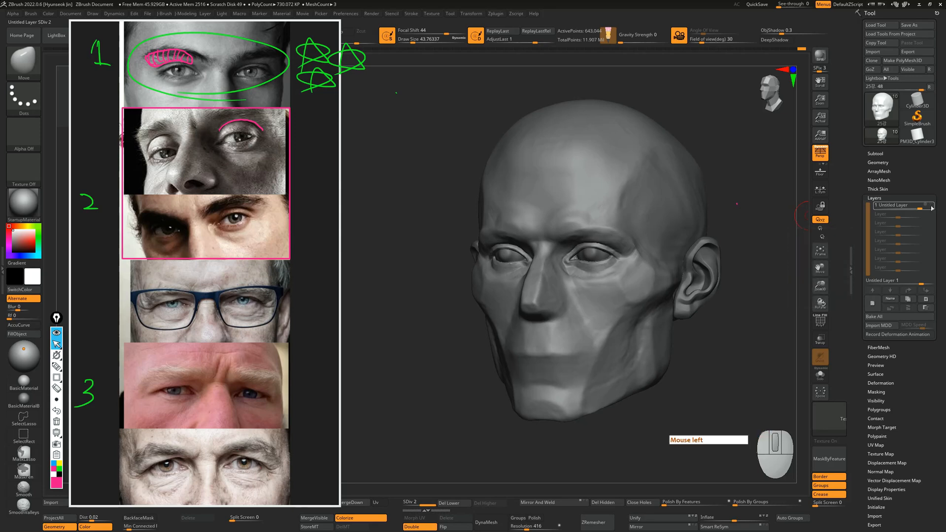
left_click(930, 206)
mouse_move(917, 207)
left_mouse_down()
mouse_move(901, 207)
mouse_move(928, 210)
left_mouse_up()
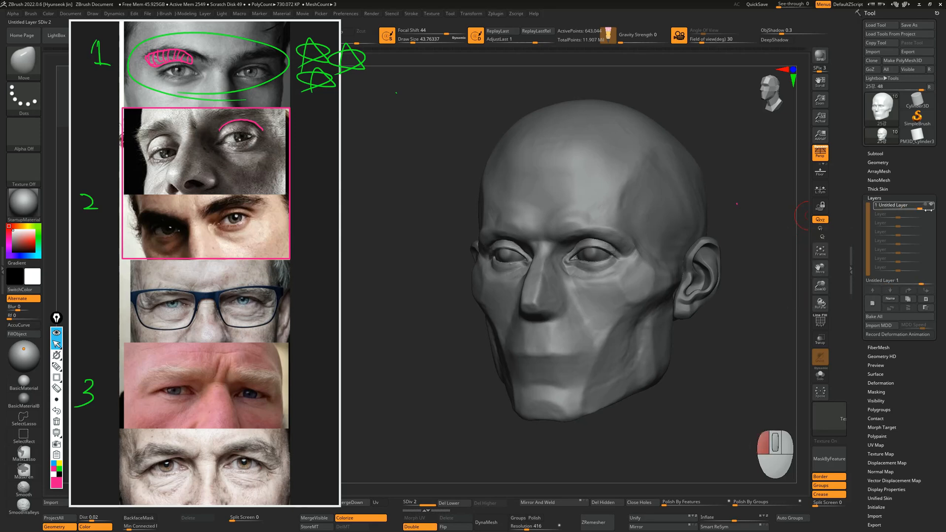
left_click(932, 205)
left_click_drag(785, 264, 811, 268, "shift")
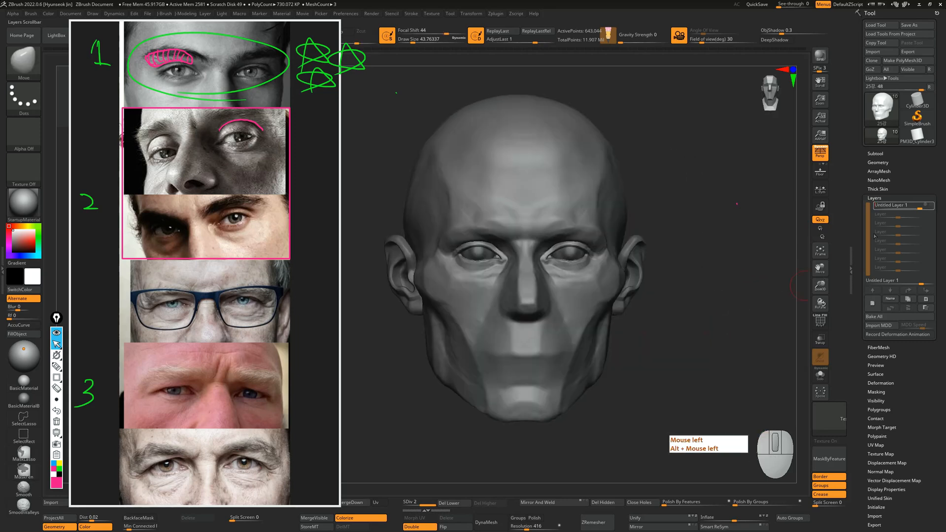
Step: Add a second sculpting layer to the head and bring the eye area into view
left_click(871, 306)
left_click_drag(718, 338, 662, 327, "alt")
key("ctrl+shift+9")
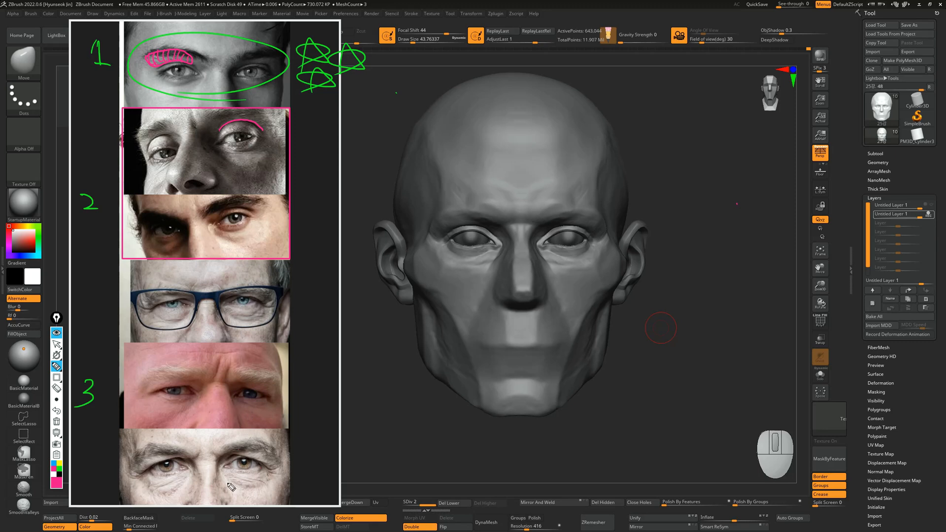
key("ctrl+shift+5")
left_click_drag(347, 348, 320, 356)
left_click_drag(697, 329, 700, 286, "alt")
Step: Mask the forehead, brow and nose areas of the head using the Transpose tool
key("w")
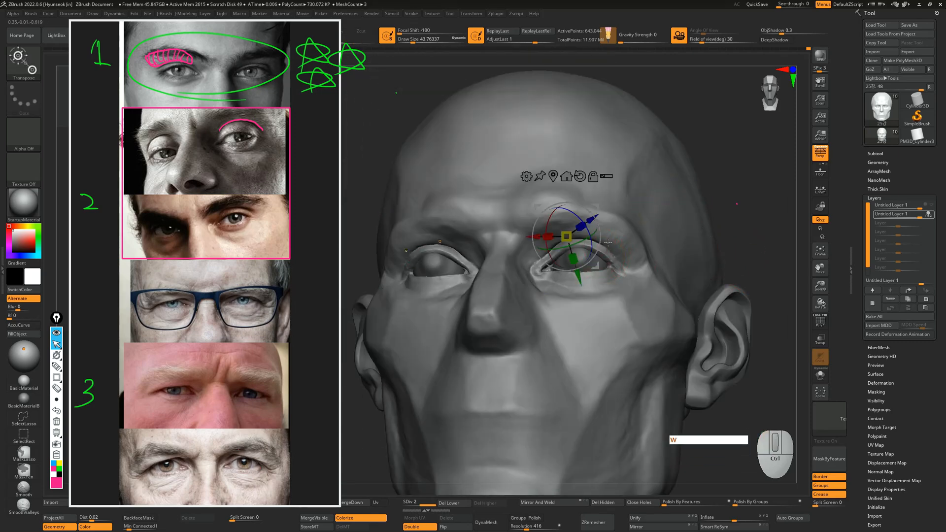
left_click(591, 245, "ctrl")
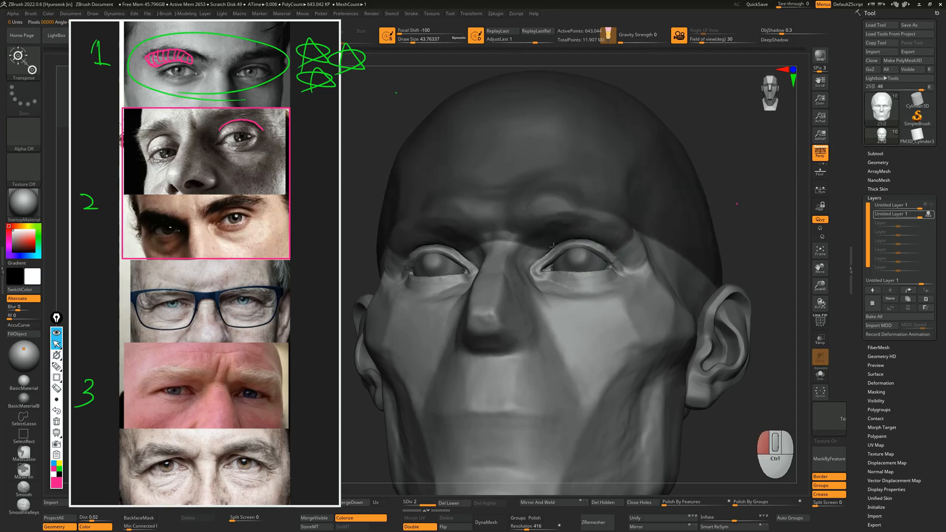
left_click(566, 237, "ctrl")
key("q")
left_click_drag(751, 223, 480, 259)
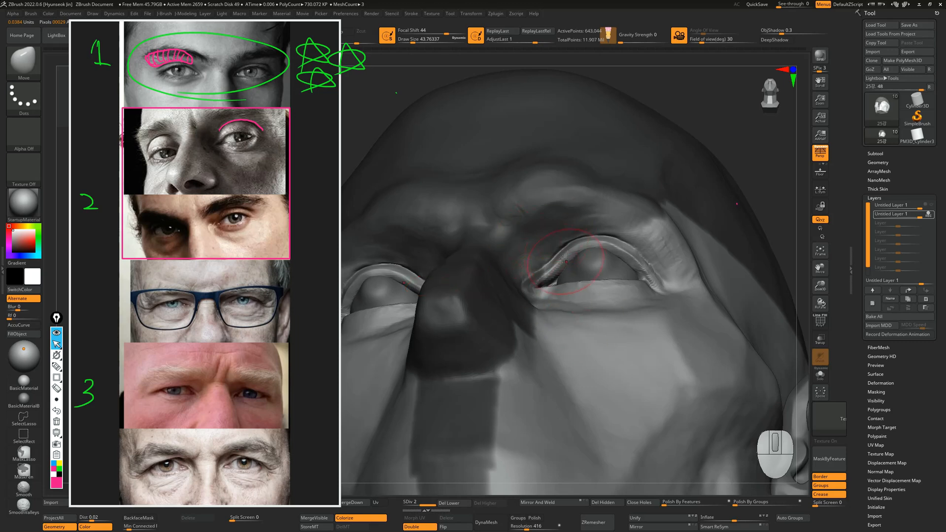
Step: Extend the mask with MaskPen at a draw size of about 20 over the skin above the upper lid, out to both eye corners
key("b")
key("c")
key("b")
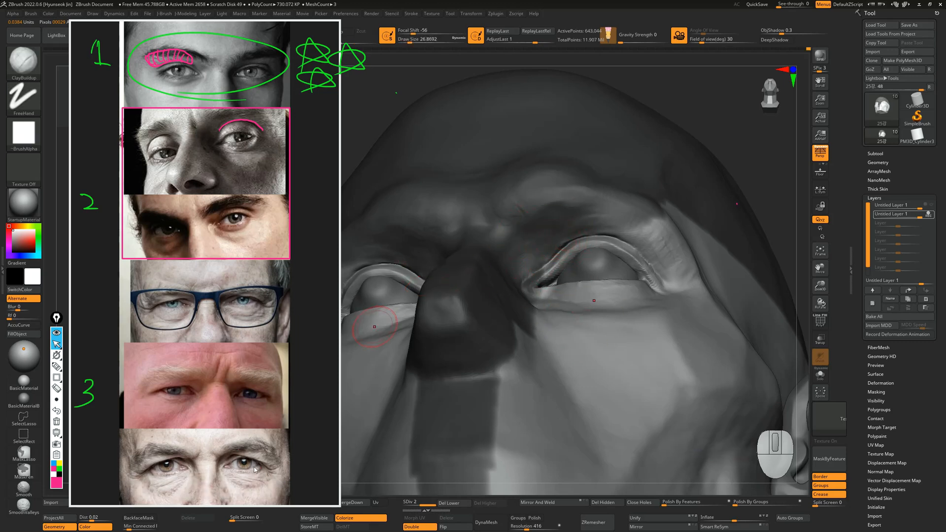
mouse_move(767, 183)
left_mouse_down()
mouse_move(572, 231)
mouse_move(528, 256)
mouse_move(541, 250)
left_mouse_up()
key("s")
left_click(571, 236)
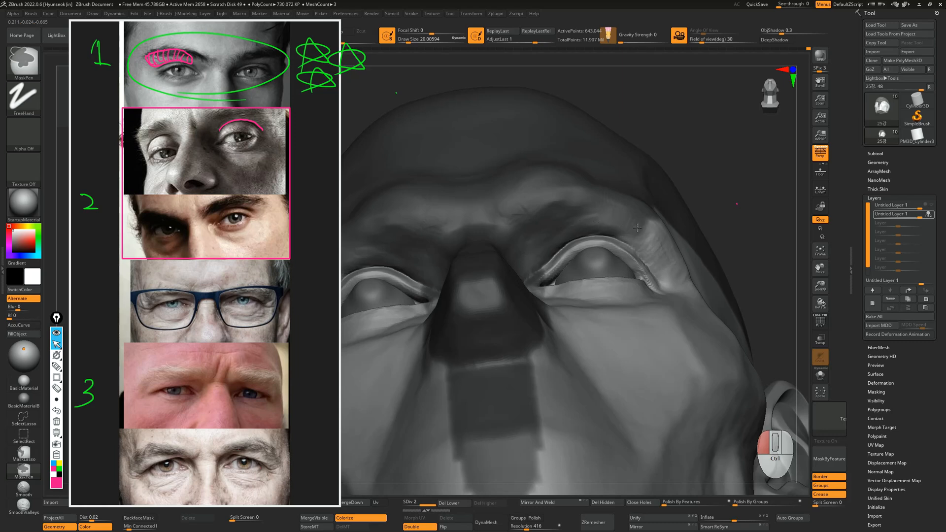
left_click_drag(637, 234, 650, 242, "ctrl")
mouse_move(685, 225)
left_mouse_down()
mouse_move(645, 249)
mouse_move(657, 282)
left_mouse_up()
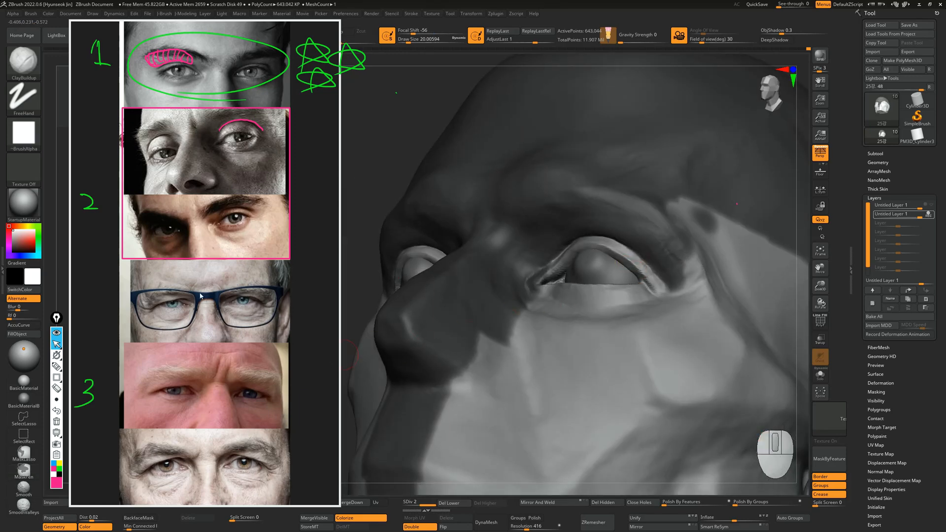
left_click_drag(361, 190, 724, 205)
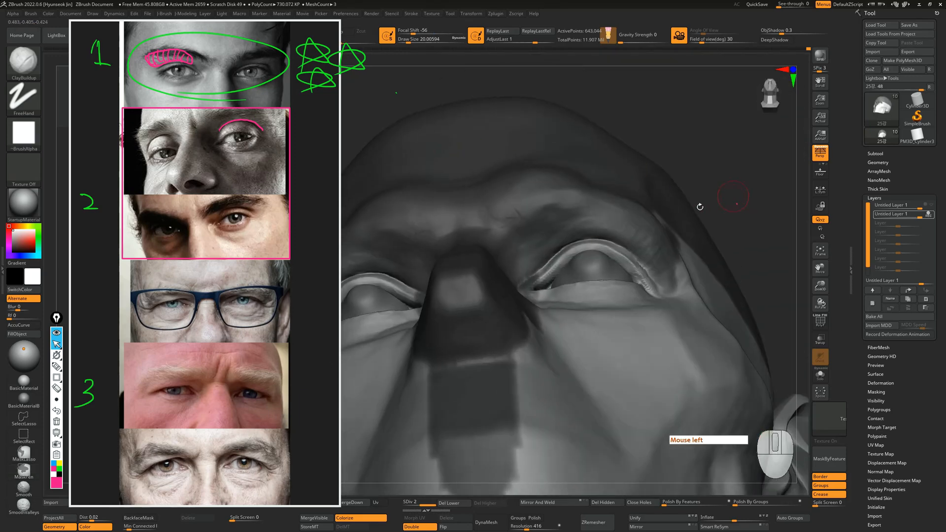
mouse_move(553, 254)
left_mouse_down("ctrl")
mouse_move(520, 267)
mouse_move(541, 261)
left_mouse_up("ctrl")
left_click_drag(742, 232, 739, 200, "alt")
left_click_drag(741, 212, 744, 295)
mouse_move(744, 266)
left_mouse_down("alt")
mouse_move(743, 236)
mouse_move(743, 247)
mouse_move(702, 264)
left_mouse_up("alt")
Step: Invert the mask on the head and set up the Move brush for the area around the eye
left_click(743, 247, "ctrl")
key("4")
key("s")
key("s")
left_click_drag(700, 266, 693, 266)
left_click_drag(364, 409, 387, 406)
mouse_move(676, 203)
left_mouse_down("ctrl")
mouse_move(664, 198)
mouse_move(669, 209)
mouse_move(692, 198)
mouse_move(705, 232)
mouse_move(739, 209)
left_mouse_up("ctrl")
key("ctrl+z")
left_click_drag(351, 434, 372, 433)
key("s")
Step: Shape the skin along the upper-lid crease from a low angle with the Move brush at a draw size of about 13
mouse_move(547, 301)
left_mouse_down()
mouse_move(566, 284)
mouse_move(554, 285)
left_mouse_up()
key("s")
left_click_drag(787, 192, 787, 182)
mouse_move(734, 209)
left_mouse_down()
mouse_move(716, 197)
mouse_move(703, 221)
left_mouse_up()
key("s")
left_click_drag(580, 261, 585, 253)
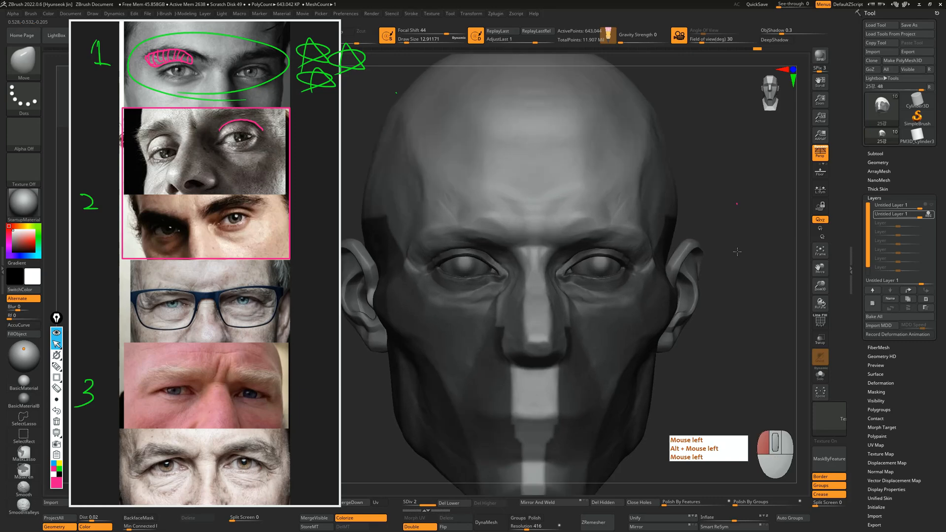
Step: Pull the skin fold across the upper lid in front view using the Move brush, and enlarge the draw size to about 65
key("q")
key("q")
key("s")
left_click_drag(729, 244, 757, 257)
key("q")
key("s")
left_click_drag(757, 256, 750, 256, "alt")
key("s")
left_click_drag(750, 257, 755, 257)
key("s")
left_click_drag(598, 264, 586, 263)
key("s")
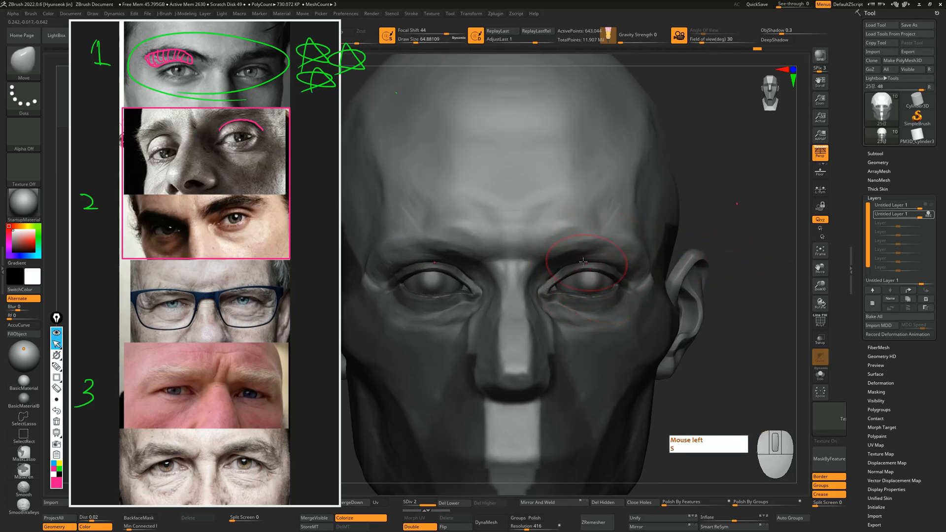
Step: Clear all annotations from the reference photos and enlarge the view on the three lower faces
key("ctrl+shift+3")
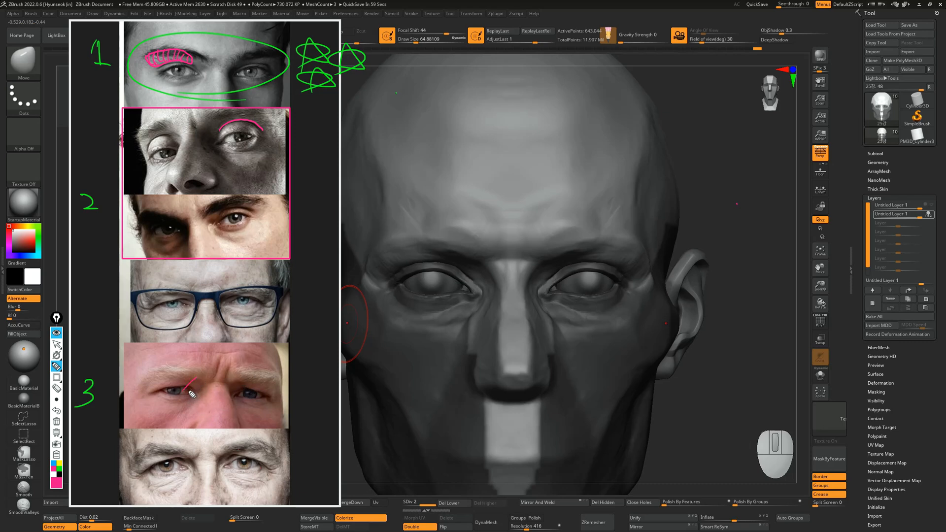
mouse_move(193, 390)
left_mouse_down()
mouse_move(153, 395)
mouse_move(158, 420)
mouse_move(187, 409)
left_mouse_up()
mouse_move(135, 403)
left_mouse_down()
mouse_move(135, 422)
mouse_move(143, 411)
left_mouse_up()
key("ctrl+shift+7")
key("ctrl+shift+2")
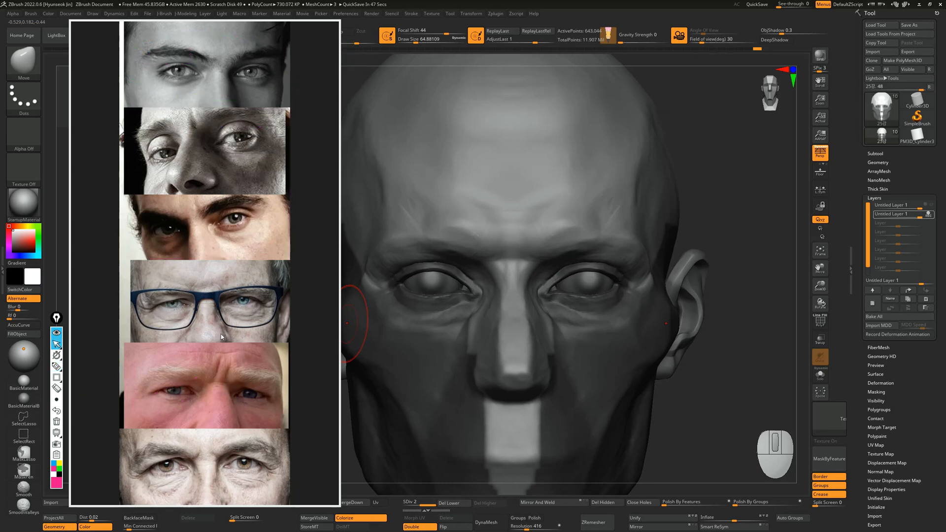
scroll(176, 326, "up", 10)
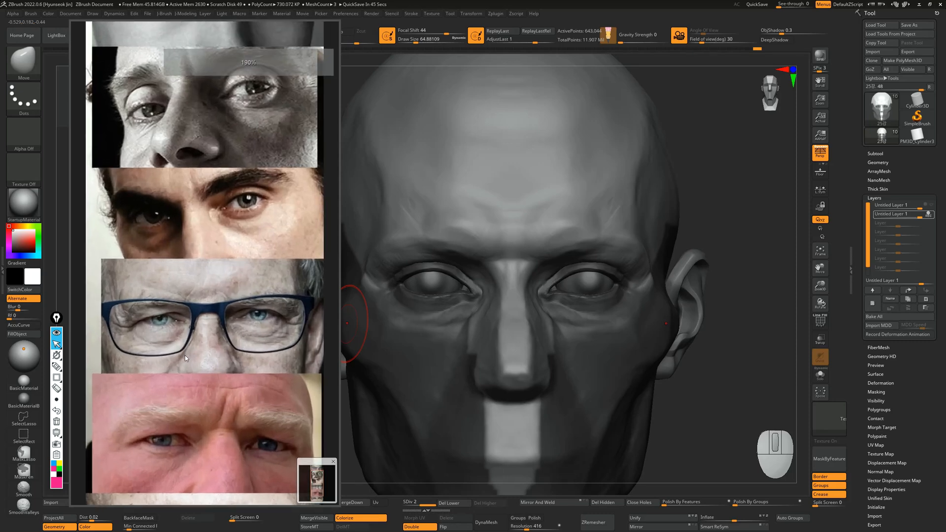
left_click_drag(174, 439, 186, 288)
Step: Trace the upper-lid fold line in pink on the three lower eye photos
key("ctrl+shift+9")
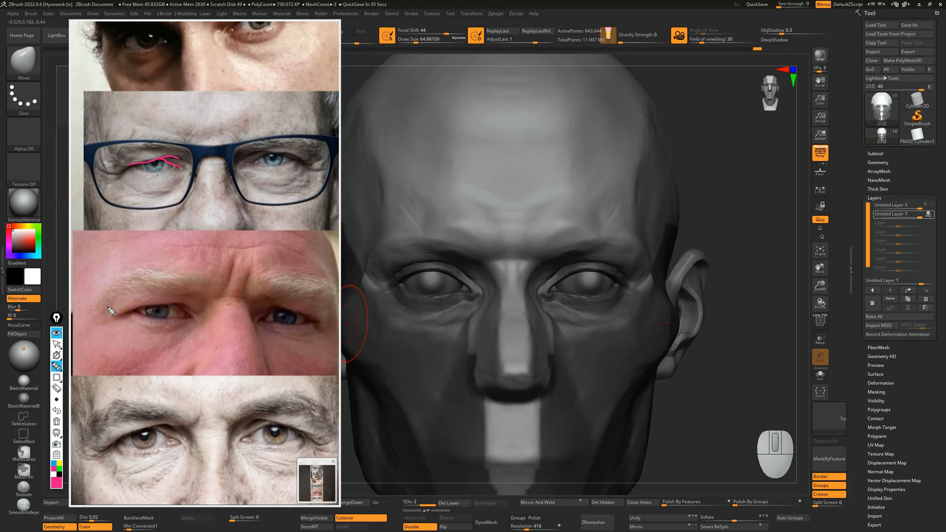
left_click_drag(119, 318, 178, 308)
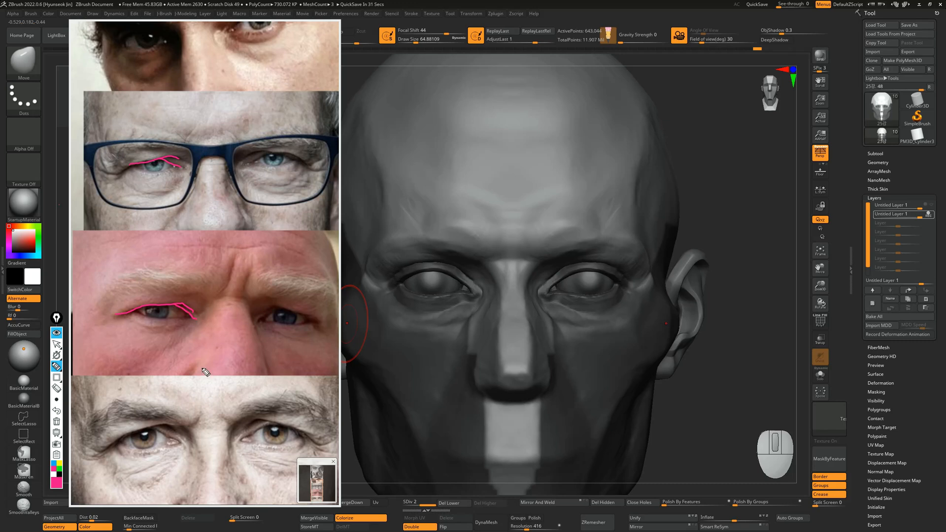
left_click_drag(101, 450, 171, 435)
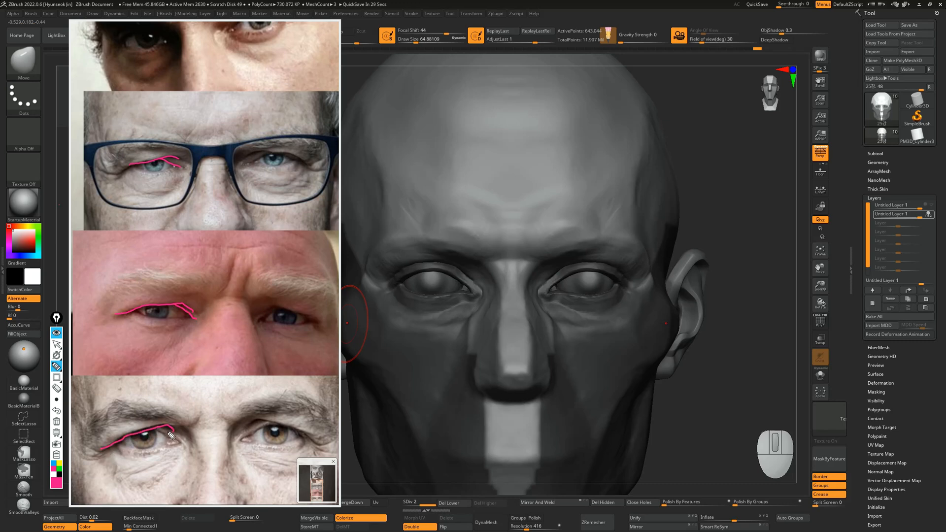
key("Escape")
Step: Pull the fold above the upper lid outward and down with the Move brush at a draw size of about 90
mouse_move(718, 243)
left_mouse_down("alt")
mouse_move(749, 224)
mouse_move(752, 236)
mouse_move(781, 237)
mouse_move(699, 239)
left_mouse_up("alt")
key("4")
key("s")
key("s")
key("s")
left_click_drag(466, 257, 449, 263)
key("s")
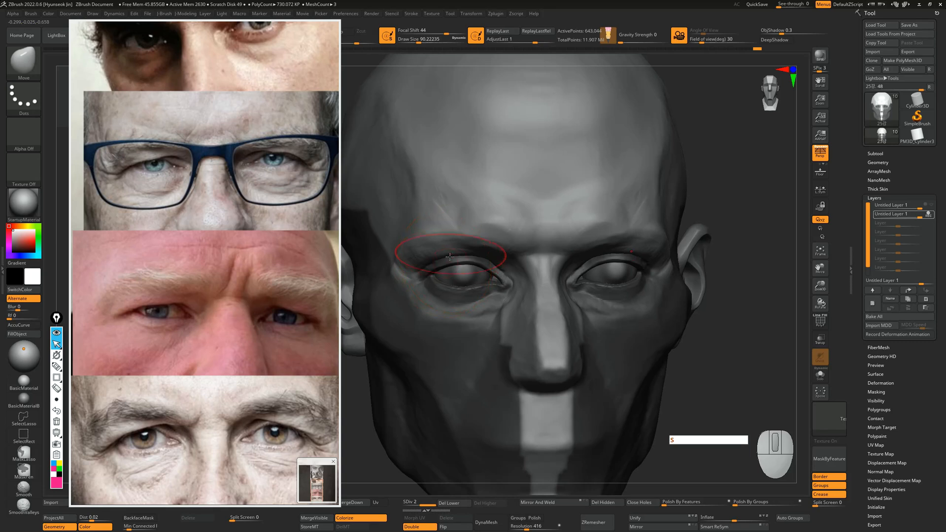
left_click_drag(738, 222, 724, 211)
mouse_move(449, 259)
left_mouse_down()
mouse_move(454, 268)
mouse_move(471, 261)
left_mouse_up()
key("ctrl+z")
key("s")
key("ctrl+z")
key("s")
Step: Move the middle of the upper-lid fold toward the nose at a draw size of about 80
mouse_move(738, 204)
left_mouse_down()
mouse_move(691, 212)
mouse_move(705, 228)
left_mouse_up()
key("s")
left_click_drag(459, 261, 485, 257)
key("ctrl+shift+9")
key("Escape")
mouse_move(732, 224)
left_mouse_down()
mouse_move(746, 211)
mouse_move(729, 221)
left_mouse_up()
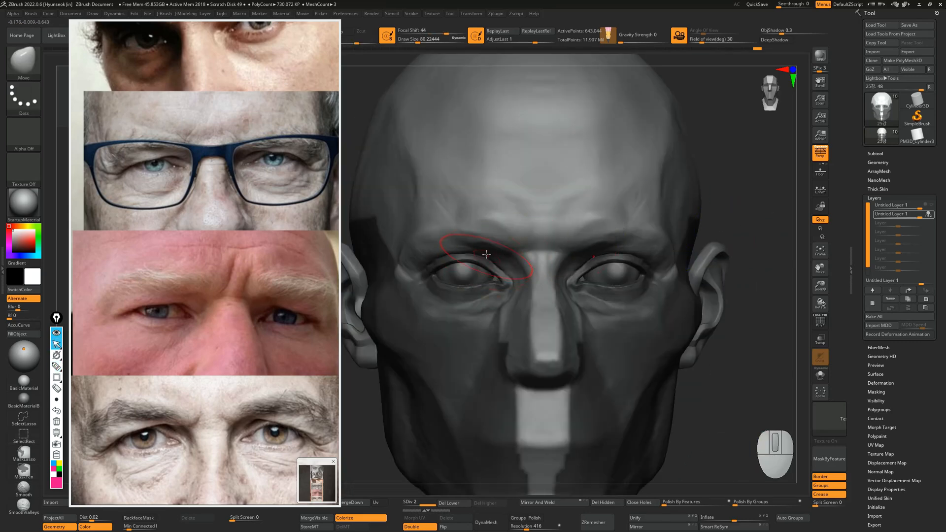
Step: Sketch two pink bands on the head converging from the brow onto the inner part of the upper-lid fold
key("ctrl+shift+9")
left_click_drag(497, 211, 490, 253)
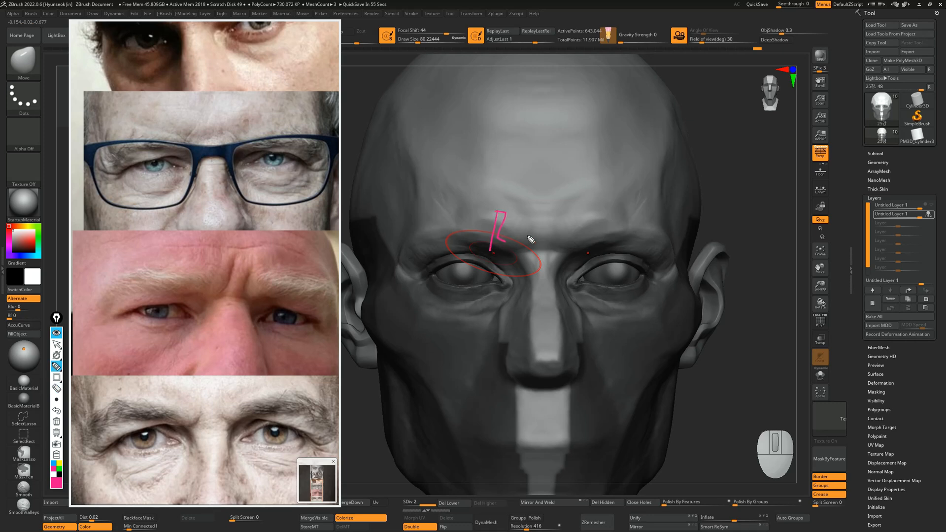
left_click_drag(527, 225, 503, 256)
left_click_drag(491, 250, 499, 258)
key("ctrl+shift+2")
left_click_drag(747, 221, 732, 220)
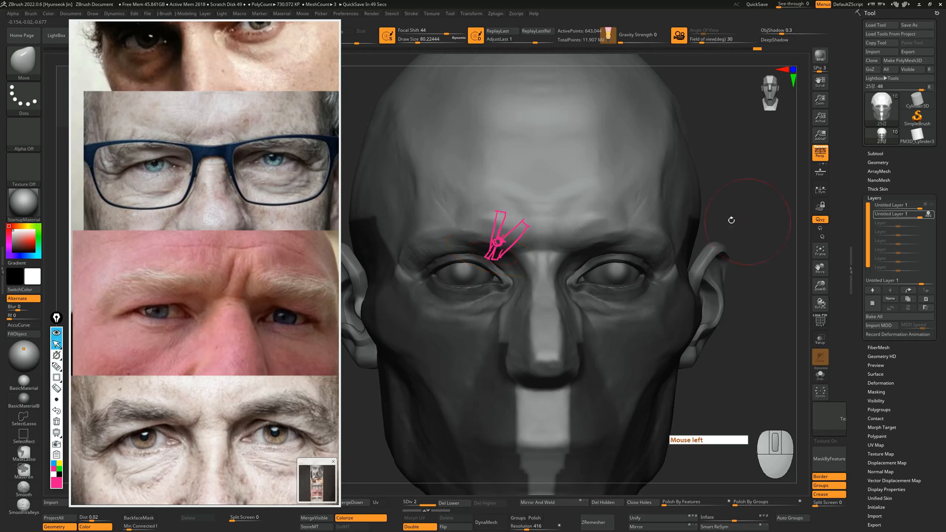
Step: Pull the outer part of the upper-lid fold down and outward, with the Move brush at a draw size of about 77
mouse_move(458, 251)
left_mouse_down()
mouse_move(451, 259)
mouse_move(473, 258)
mouse_move(434, 266)
mouse_move(463, 263)
mouse_move(445, 261)
left_mouse_up()
key("s")
key("s")
key("s")
Step: Outline and hatch the hooded skin above the outer eye corner on the three lower eye photos
key("shift+ctrl+9")
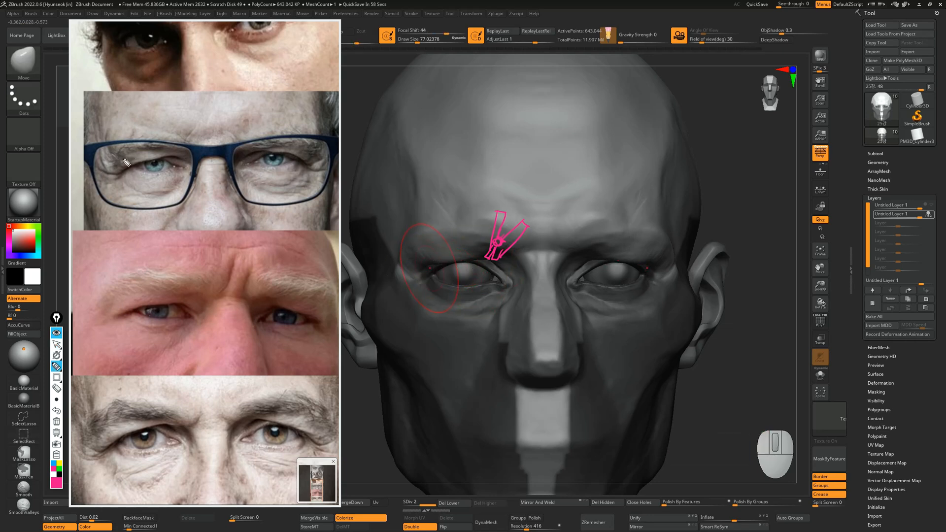
left_click_drag(113, 146, 98, 163)
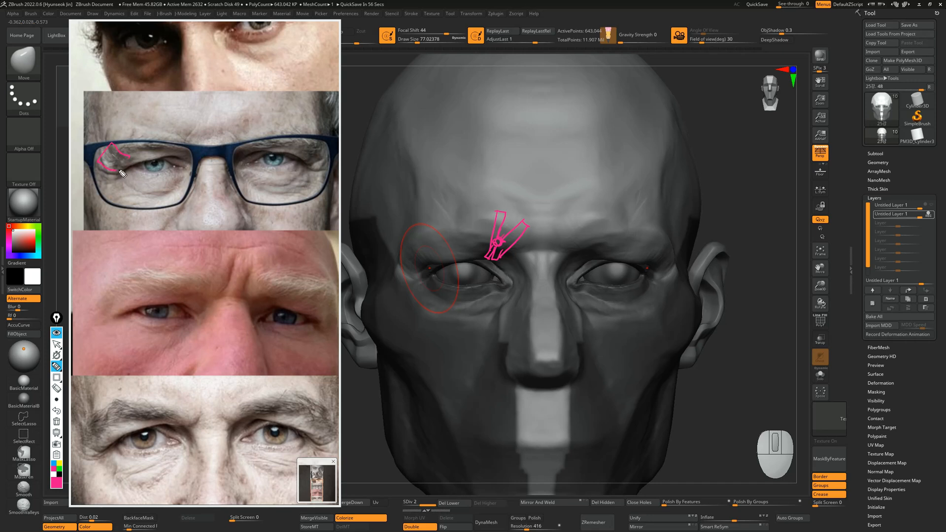
left_click_drag(119, 289, 133, 311)
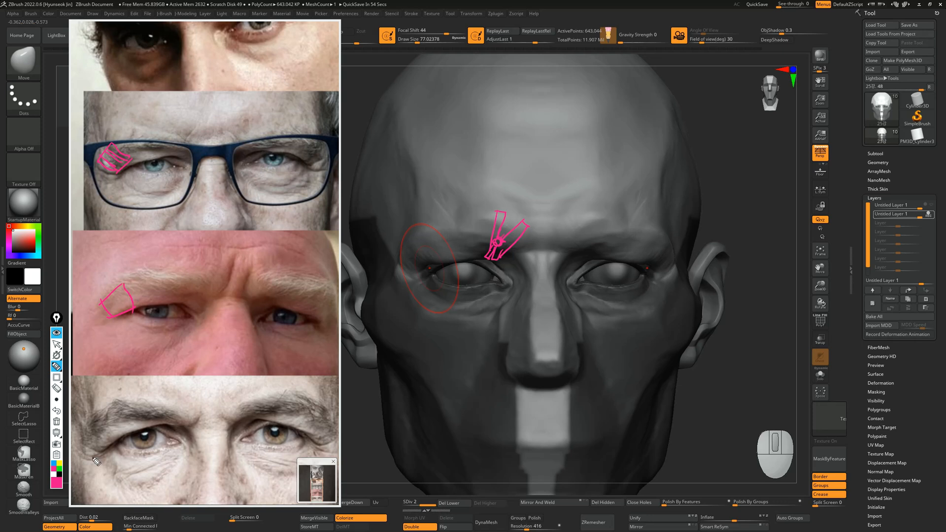
left_click_drag(85, 436, 122, 439)
left_click_drag(99, 426, 103, 443)
key("ctrl+shift+2")
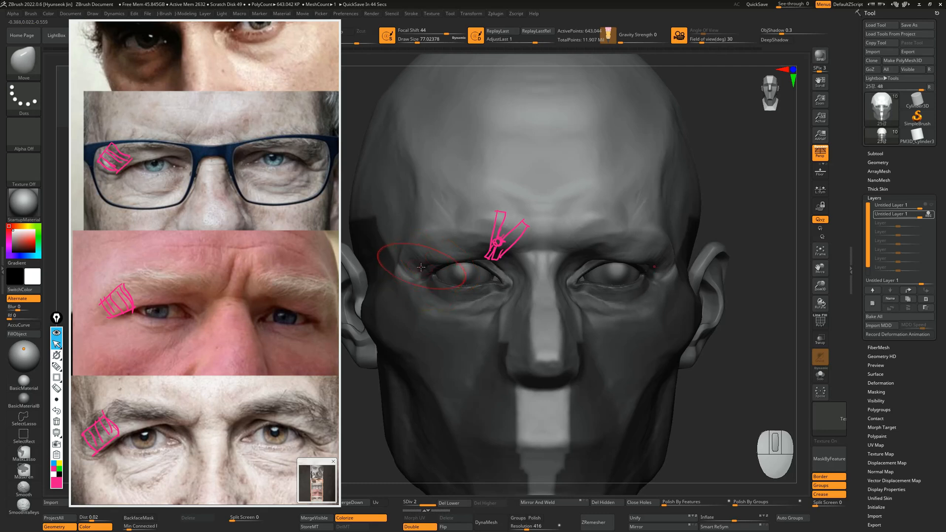
Step: Undo the last Move stroke and sketch the skin's direction above the outer eye corner on the head
key("ctrl+z")
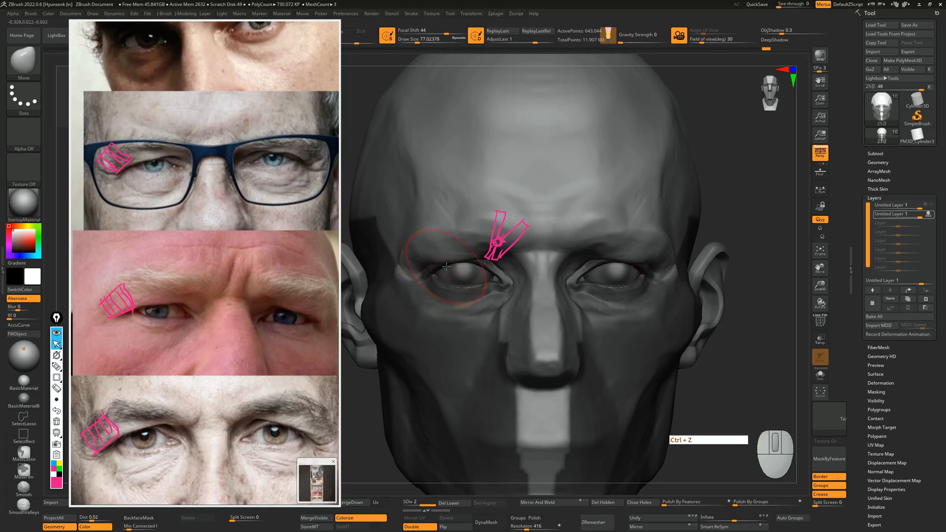
key("ctrl+shift+9")
left_click_drag(445, 241, 455, 258)
right_click_drag(449, 232, 435, 271)
key("ctrl+shift+9")
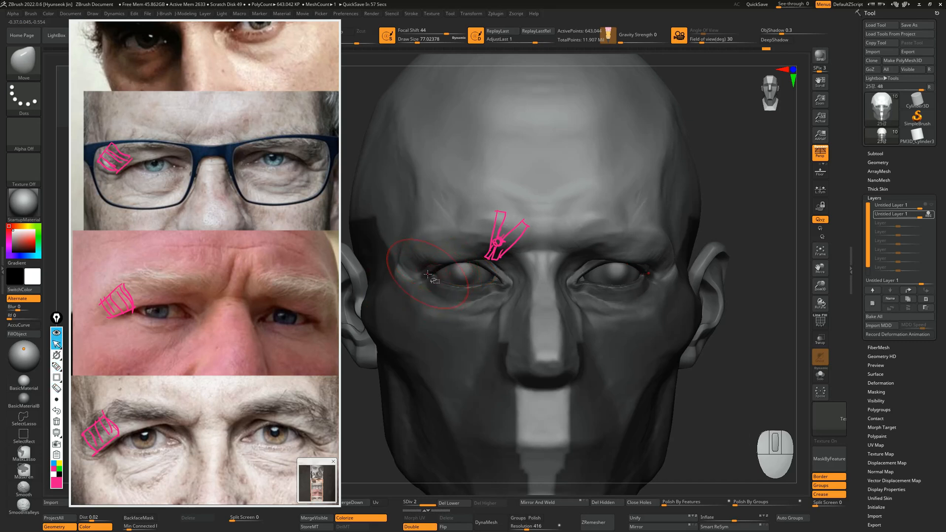
Step: Draw the outer-corner crease on the head and trace the full upper-lid fold on the bottom photo's second eye
key("ctrl+shift+9")
mouse_move(426, 265)
left_mouse_down()
mouse_move(434, 265)
mouse_move(417, 277)
left_mouse_up()
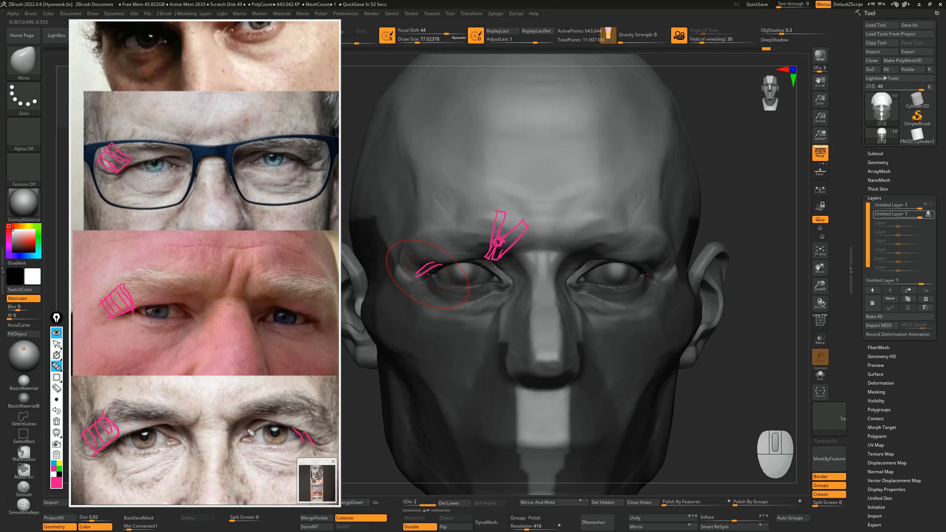
left_click_drag(250, 438, 262, 431)
left_click_drag(288, 422, 309, 440)
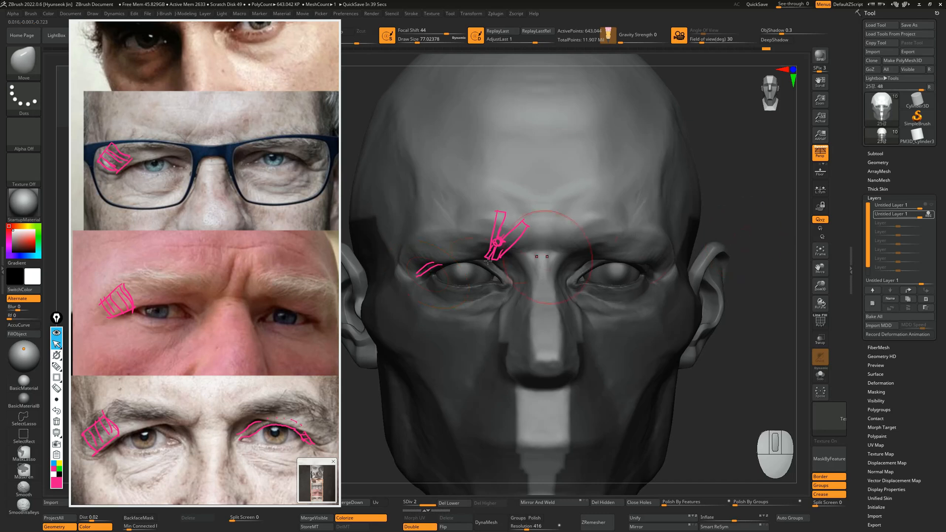
Step: Erase the outer-corner sketch marks on the head and nudge the outer upper-lid fold with the Move brush
key("shift+ctrl+9")
left_click_drag(432, 269, 427, 263)
key("ctrl+shift+2")
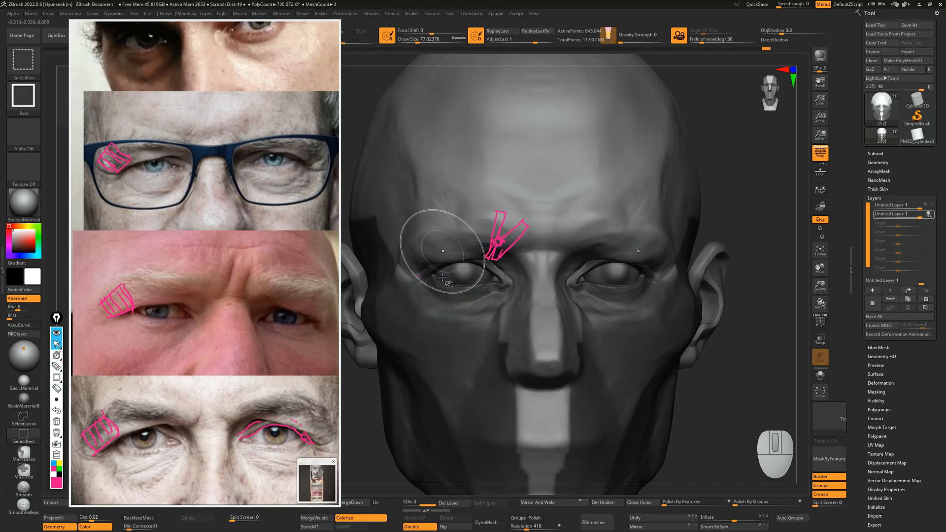
left_click(442, 267)
left_click(443, 266)
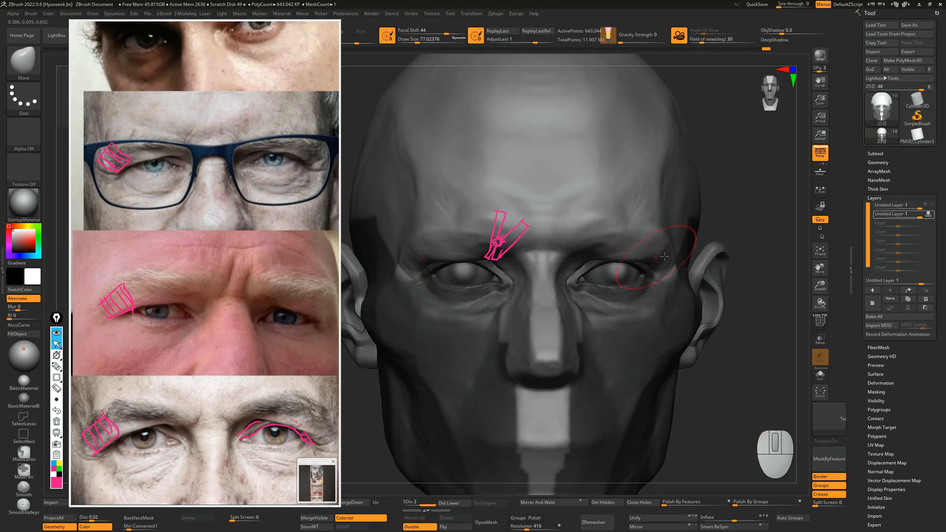
left_click(427, 265)
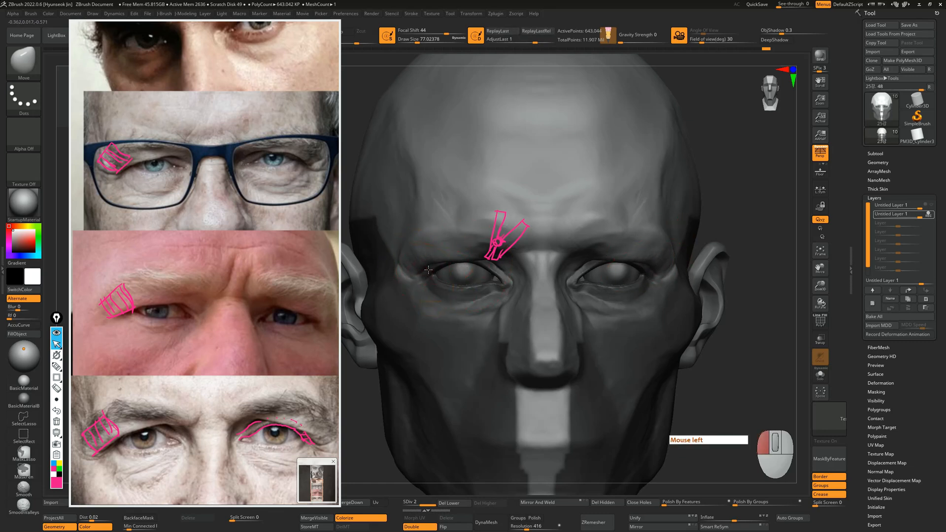
Step: Clear all on-screen annotations, check the head unmasked, and restore its mask
left_click_drag(720, 237, 732, 236, "ctrl")
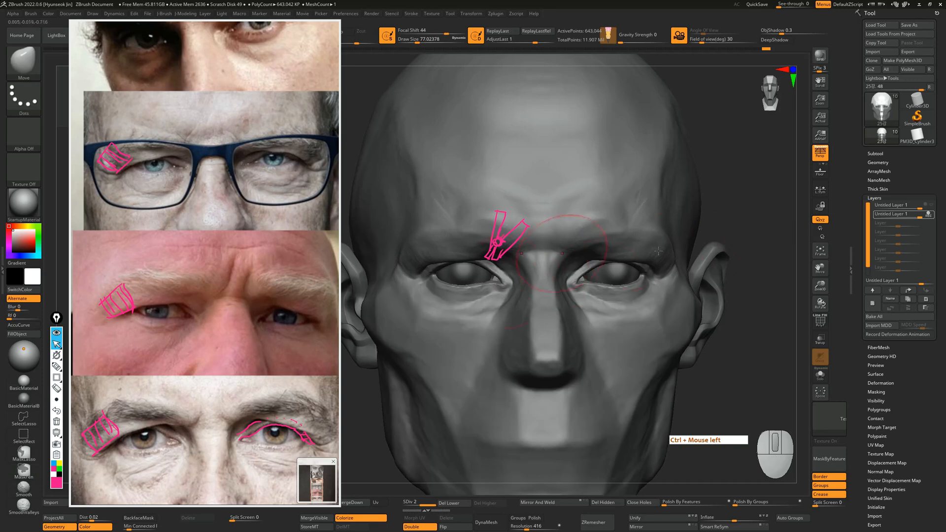
key("ctrl+shift+7")
left_click_drag(762, 258, 765, 315, "alt")
key("ctrl+z")
key("ctrl+z")
key("ctrl+shift+z")
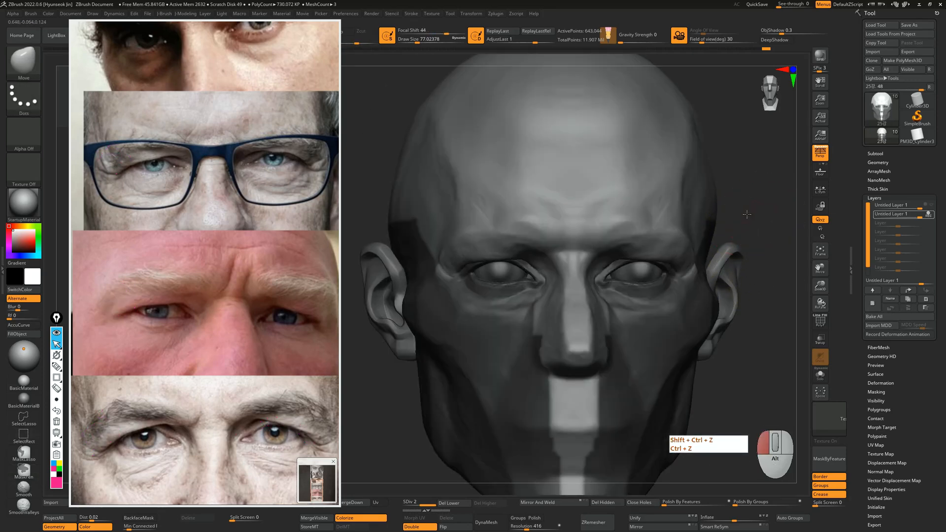
Step: Adjust the fold at the outer eye corner with the Move brush, reducing the draw size to about 56
left_click_drag(756, 207, 738, 229, "alt")
key("q")
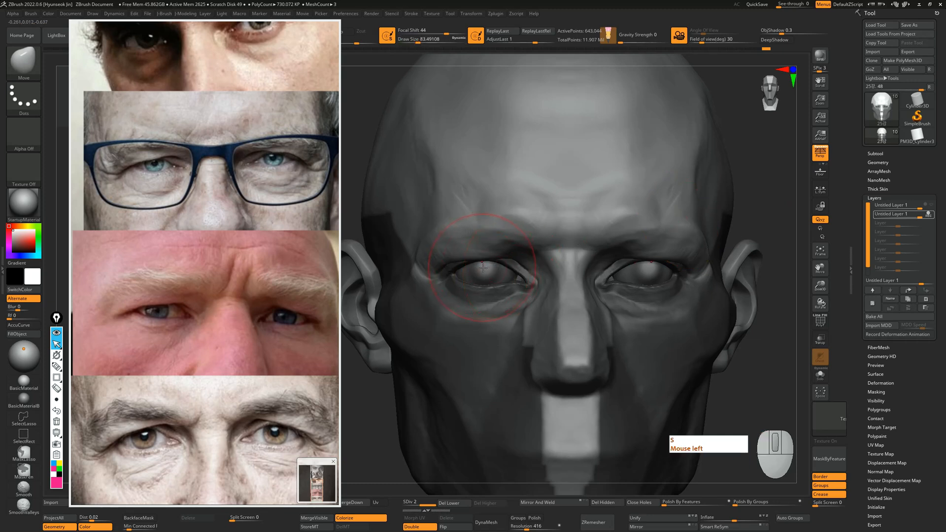
left_click_drag(496, 270, 441, 273)
key("s")
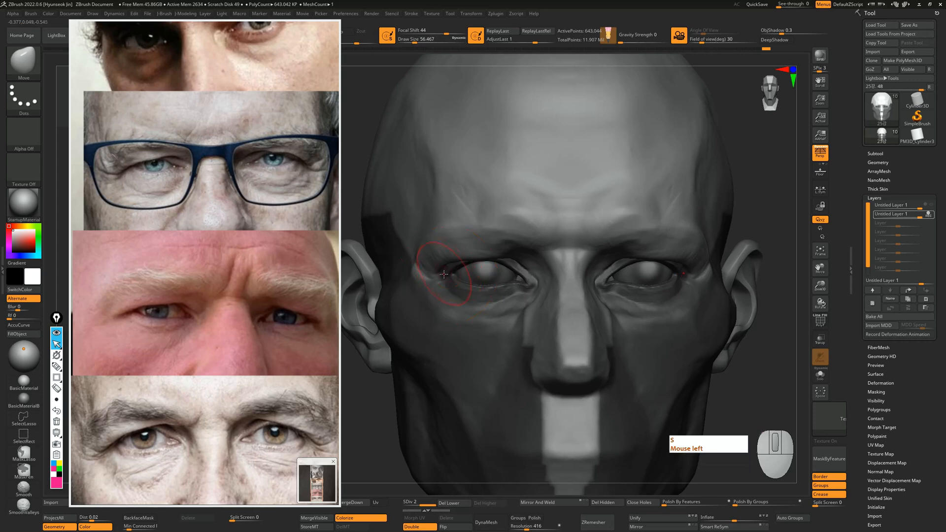
left_click_drag(362, 398, 434, 290)
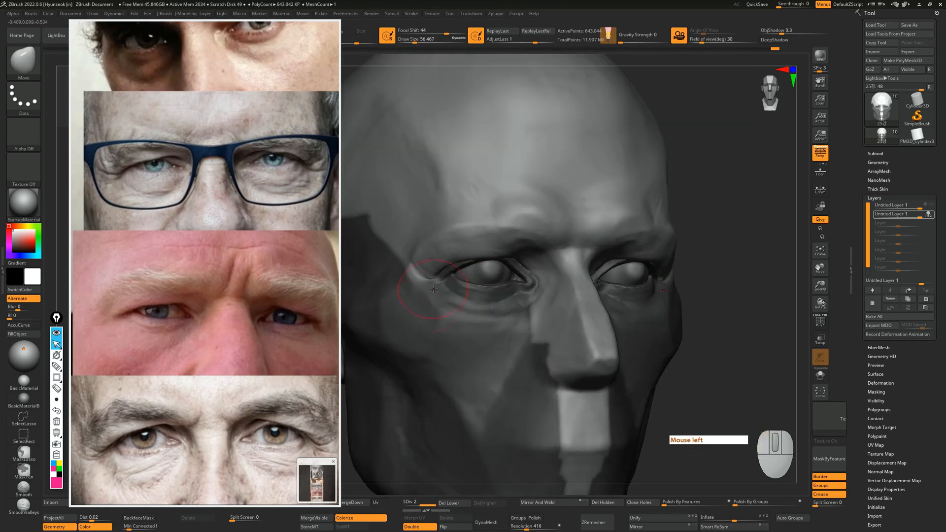
mouse_move(728, 249)
left_mouse_down()
mouse_move(696, 225)
mouse_move(720, 253)
mouse_move(711, 206)
mouse_move(640, 231)
mouse_move(434, 266)
mouse_move(466, 269)
mouse_move(375, 451)
mouse_move(518, 247)
mouse_move(706, 174)
mouse_move(380, 241)
left_mouse_up()
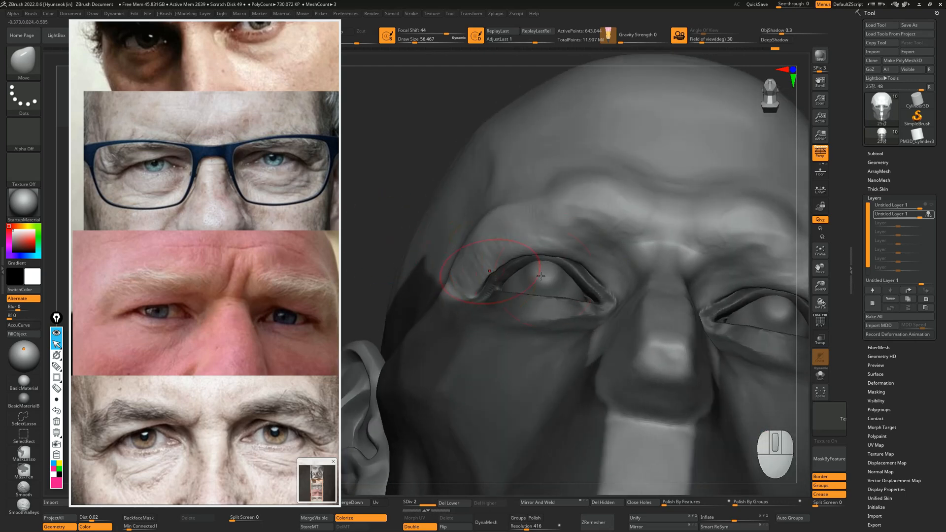
Step: Smooth the skin fold above the outer half of the upper lid from a low angle
key("s")
left_click(564, 268)
left_click_drag(365, 247, 443, 217)
left_click_drag(521, 264, 488, 282, "shift")
mouse_move(508, 269)
left_mouse_down("shift")
mouse_move(487, 283)
mouse_move(542, 258)
left_mouse_up("shift")
left_click_drag(513, 261, 482, 282, "shift")
left_click_drag(431, 117, 437, 81)
left_click_drag(436, 119, 455, 188, "alt")
key("q")
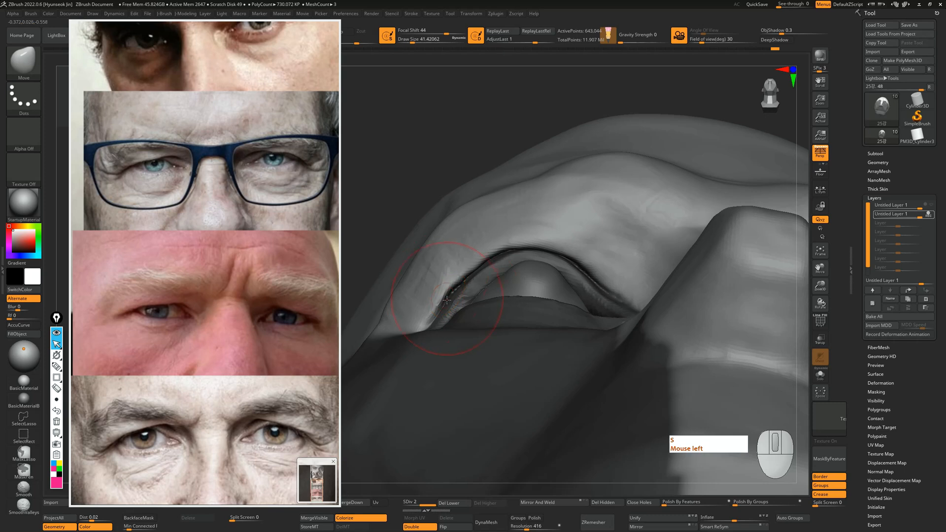
left_click_drag(448, 299, 461, 310)
key("ctrl+z")
left_click(424, 154, "ctrl")
key("ctrl+z")
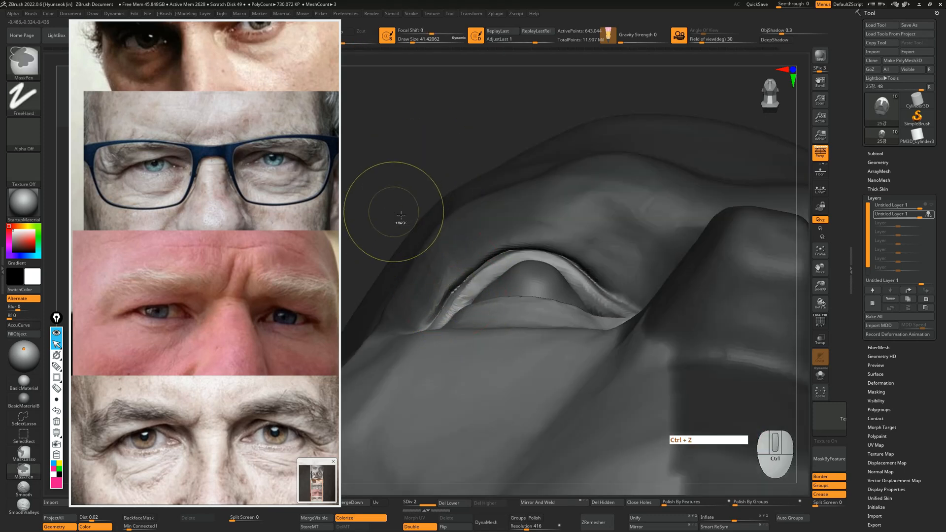
Step: Refine the mask along the upper-lid crease with MaskPen, keeping the skin above the crease unmasked
left_click(386, 214, "ctrl")
mouse_move(448, 274)
left_mouse_down("ctrl")
mouse_move(454, 286)
mouse_move(478, 285)
mouse_move(520, 263)
left_mouse_up("ctrl")
left_click_drag(419, 150, 416, 160)
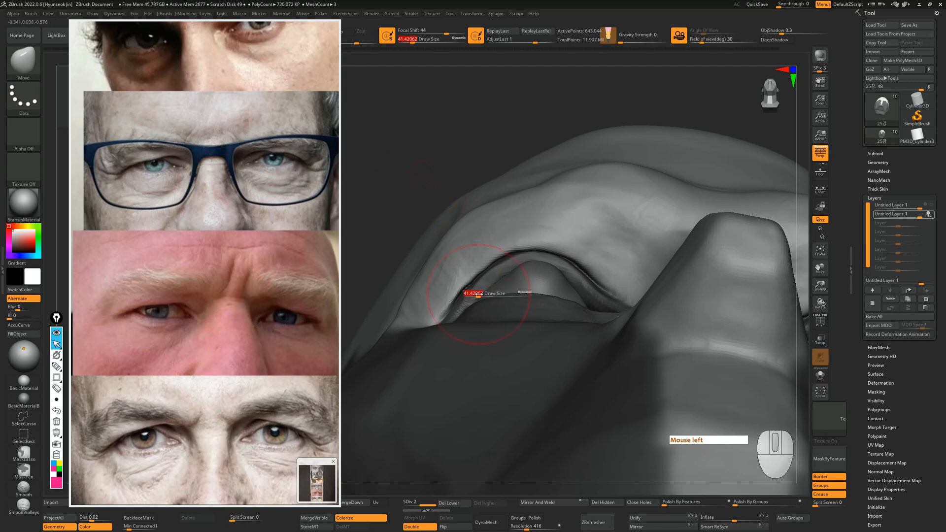
Step: Move the outer edge of the upper-lid fold with the Move brush at a draw size of about 35
key("s")
left_click_drag(466, 295, 465, 290)
left_click_drag(409, 198, 413, 239)
Step: Outline the overhanging skin fold on the head in pink and mark the upper-lid edge and inner crease in green
key("ctrl+shift+3")
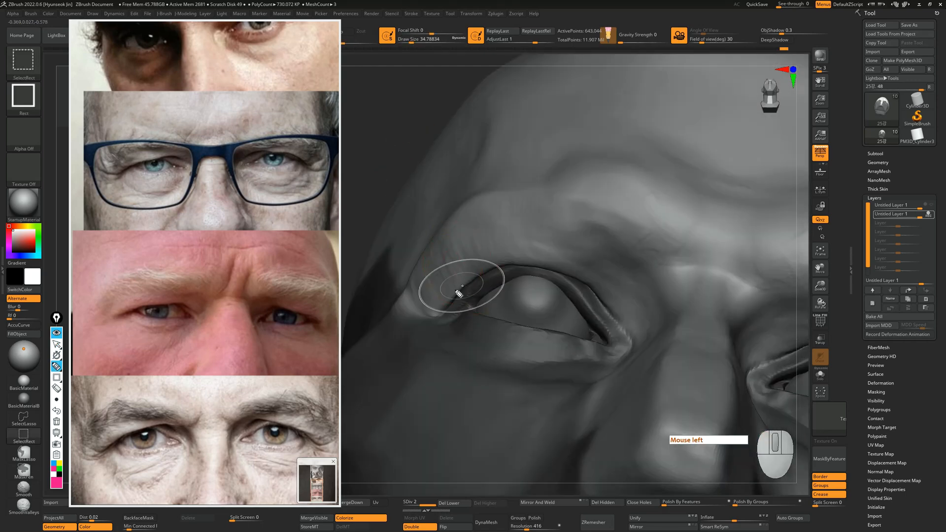
mouse_move(434, 308)
left_mouse_down()
mouse_move(601, 240)
mouse_move(545, 271)
mouse_move(438, 304)
left_mouse_up()
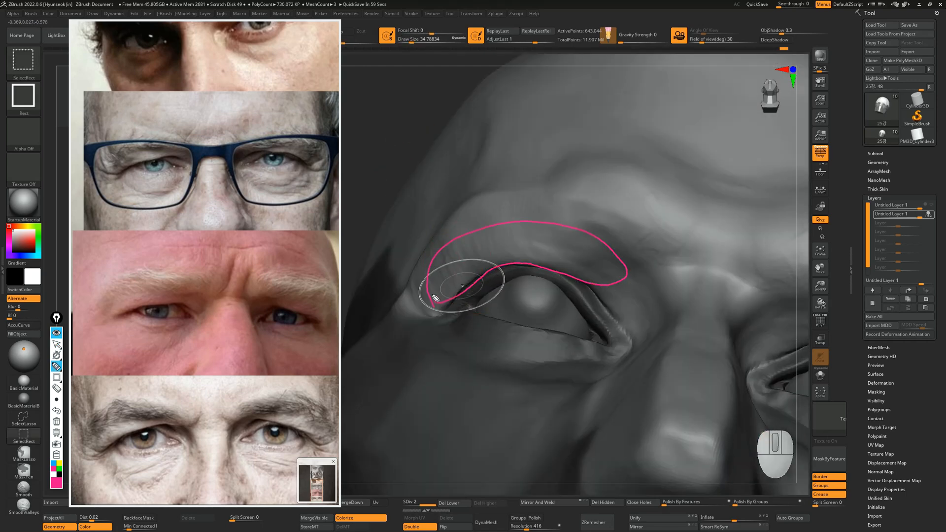
left_click(60, 468)
mouse_move(449, 316)
left_mouse_down()
mouse_move(545, 282)
mouse_move(599, 337)
left_mouse_up()
left_click_drag(595, 285, 618, 321)
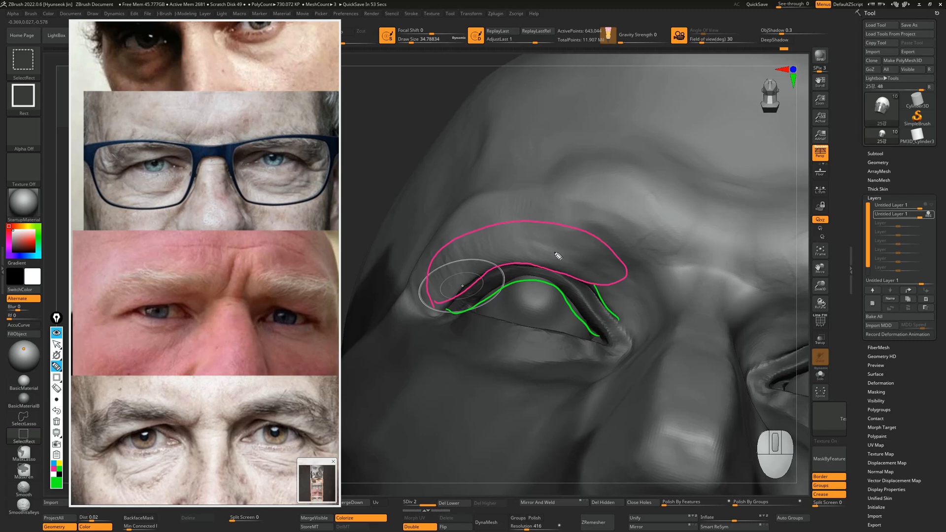
Step: Replace the existing markings with a green line along the upper-lid edge and a pink line along the crease above it
key("ctrl+shift+7")
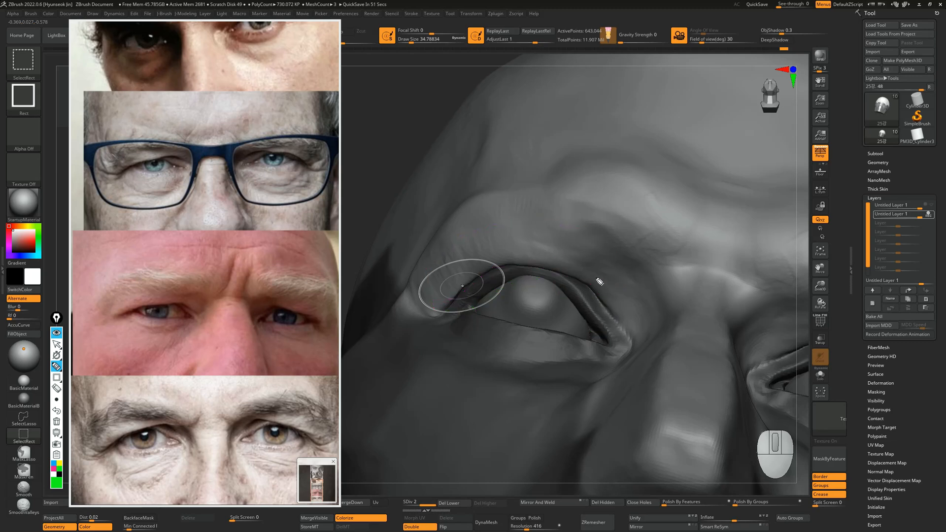
mouse_move(469, 299)
left_mouse_down()
mouse_move(549, 276)
mouse_move(576, 292)
mouse_move(607, 343)
left_mouse_up()
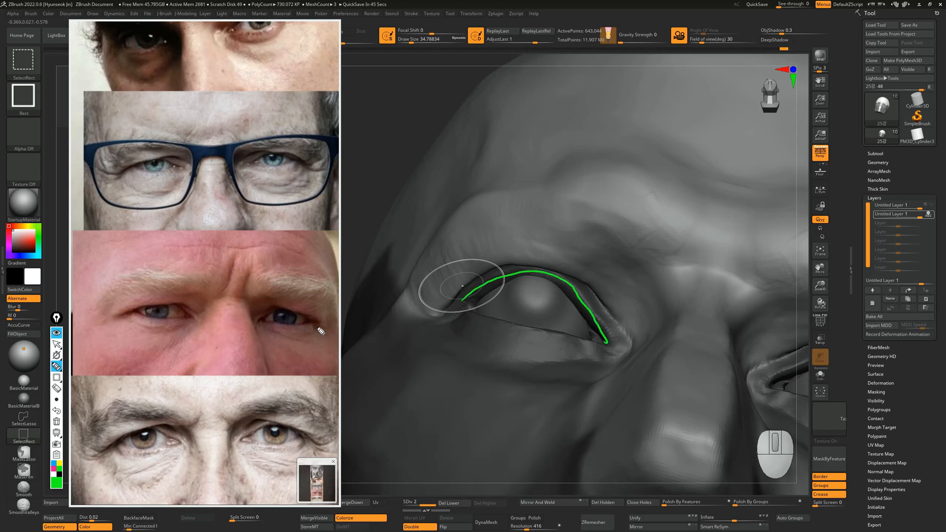
left_click(54, 468)
mouse_move(455, 294)
left_mouse_down()
mouse_move(499, 271)
mouse_move(547, 267)
left_mouse_up()
left_click_drag(592, 289, 610, 312)
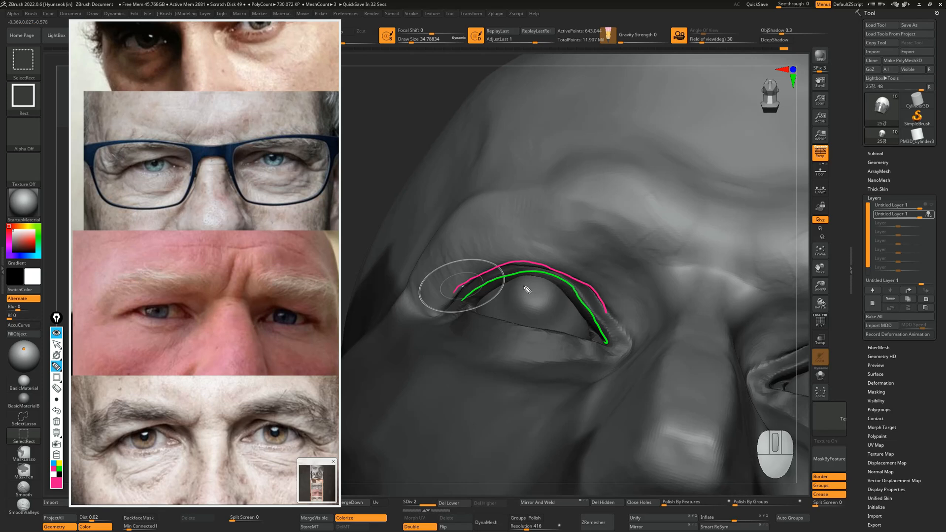
Step: Erase the pink crease line and draw green arrows from the upper-lid edge up toward the crease
left_click(57, 388)
left_click_drag(499, 257, 500, 271)
left_click(57, 366)
left_click(59, 468)
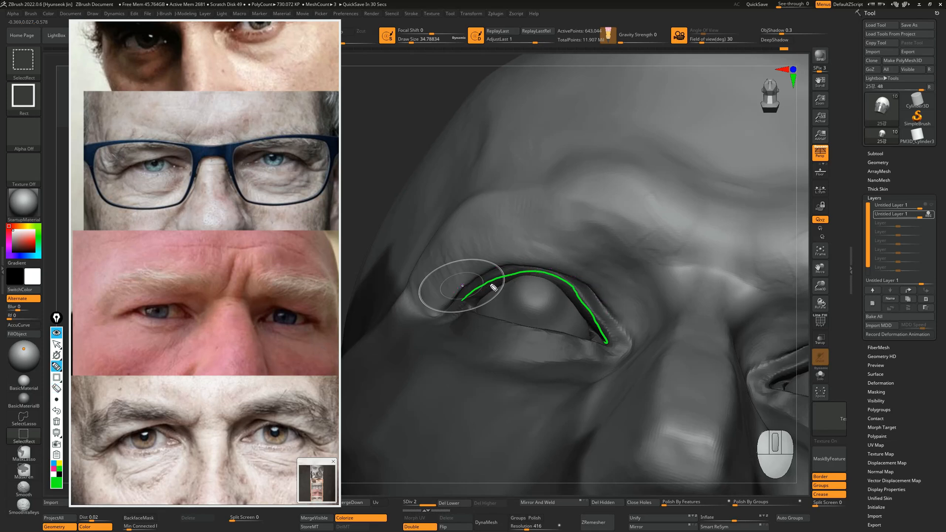
mouse_move(515, 280)
left_mouse_down()
mouse_move(515, 266)
mouse_move(542, 267)
mouse_move(574, 280)
mouse_move(597, 306)
left_mouse_up()
mouse_move(465, 301)
left_mouse_down()
mouse_move(474, 286)
mouse_move(482, 294)
left_mouse_up()
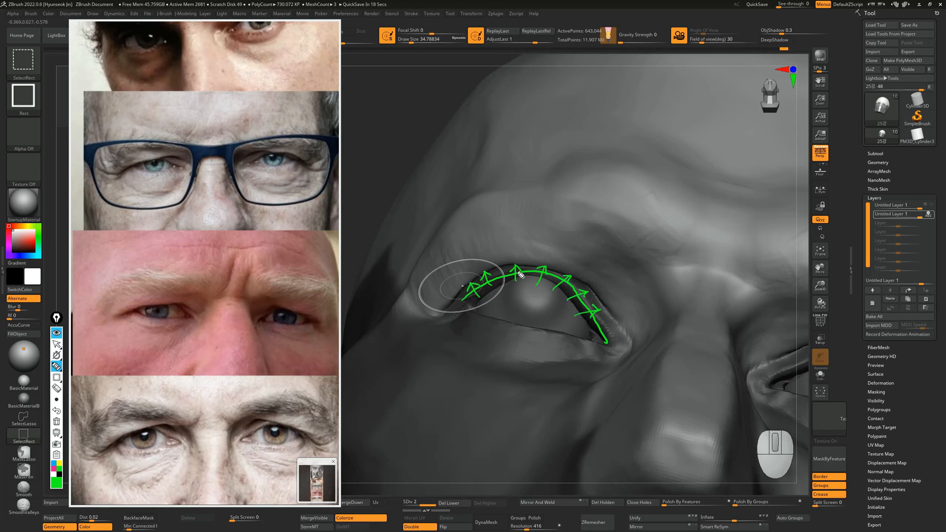
Step: Redraw the crease above the lid in pink, trace the matching fold on the frowning man's reference photo, and clear the markings
left_click(53, 470)
mouse_move(452, 306)
left_mouse_down()
mouse_move(502, 271)
mouse_move(524, 269)
mouse_move(587, 286)
mouse_move(621, 324)
left_mouse_up()
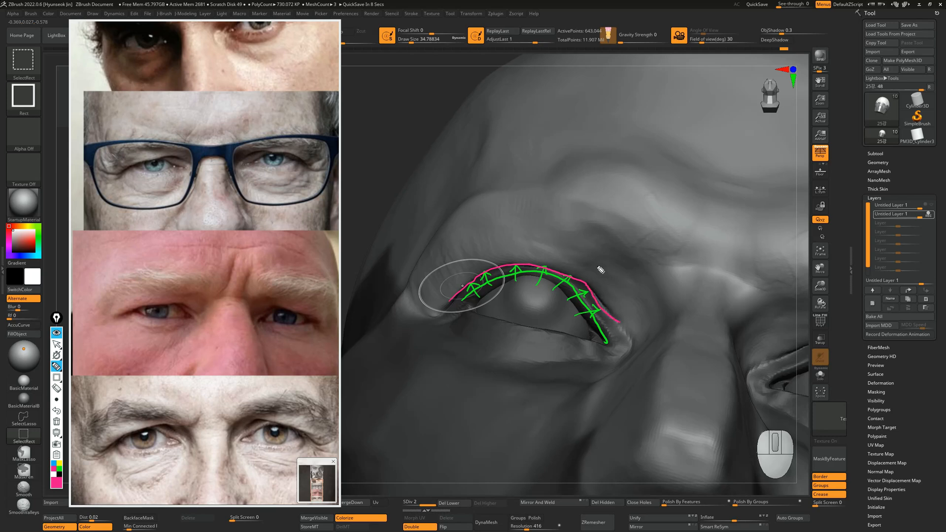
left_click_drag(580, 280, 609, 258)
left_click_drag(140, 304, 201, 315)
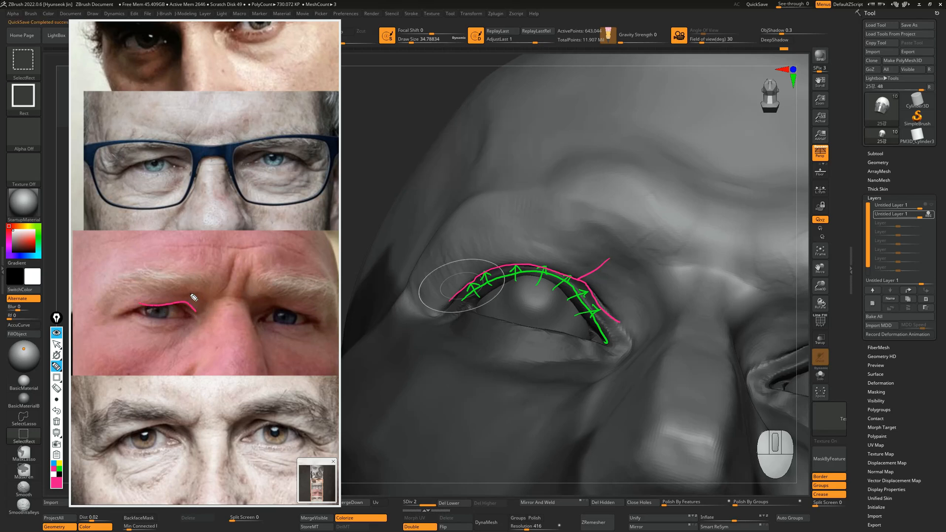
left_click_drag(137, 292, 136, 305)
left_click_drag(143, 290, 143, 302)
mouse_move(486, 300)
left_mouse_down()
mouse_move(517, 290)
mouse_move(573, 320)
left_mouse_up()
key("ctrl+shift+7")
key("ctrl+shift+2")
Step: Hatch the overhanging fold above the eye in the frowning man's reference photo with short pink strokes, and clear them
mouse_move(386, 173)
left_mouse_down("alt")
mouse_move(385, 151)
mouse_move(396, 325)
left_mouse_up("alt")
mouse_move(376, 459)
left_mouse_down("alt")
mouse_move(448, 406)
mouse_move(404, 411)
left_mouse_up("alt")
key("1")
key("s")
left_click_drag(405, 410, 433, 380)
key("ctrl+shift+9")
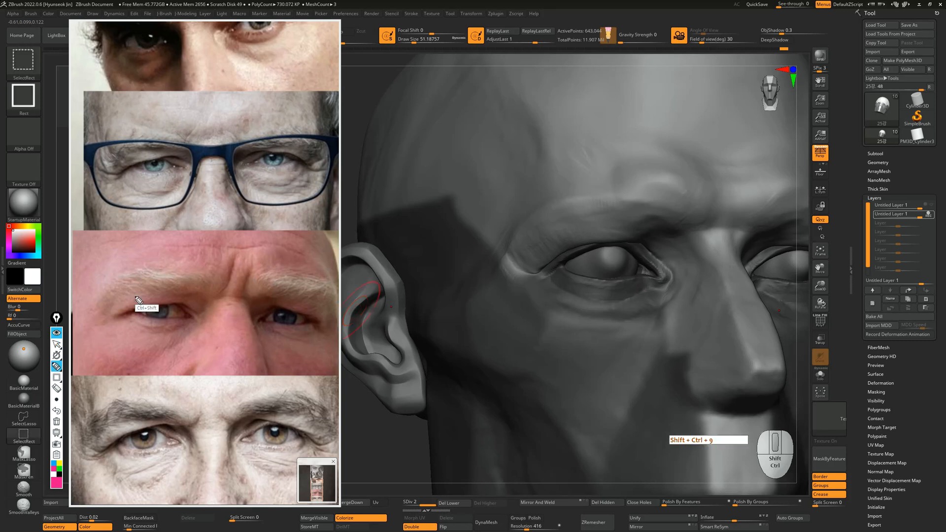
mouse_move(115, 306)
left_mouse_down()
mouse_move(114, 314)
mouse_move(126, 309)
left_mouse_up()
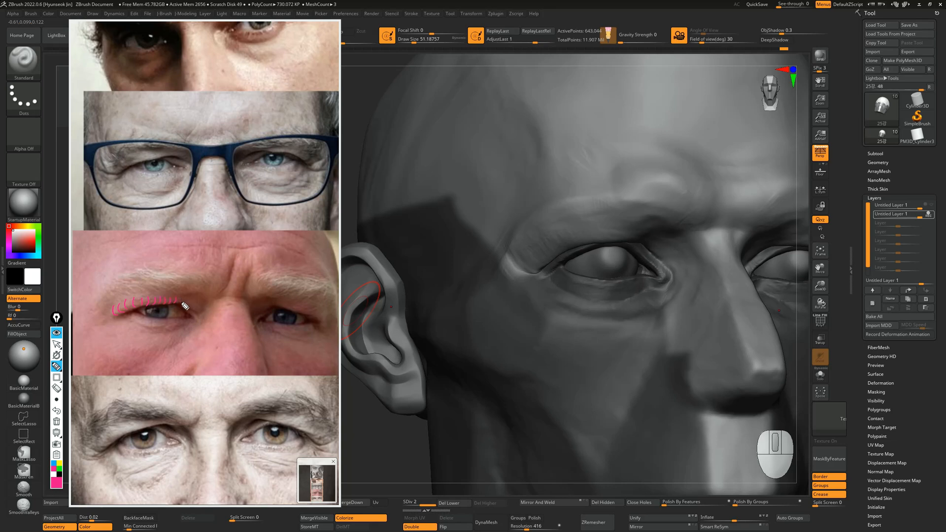
key("ctrl+shift+0")
Step: Try to carve the hollow above the upper lid with the Standard brush, and undo the stroke
key("s")
left_click_drag(592, 237, 568, 238)
left_click_drag(387, 381, 599, 232)
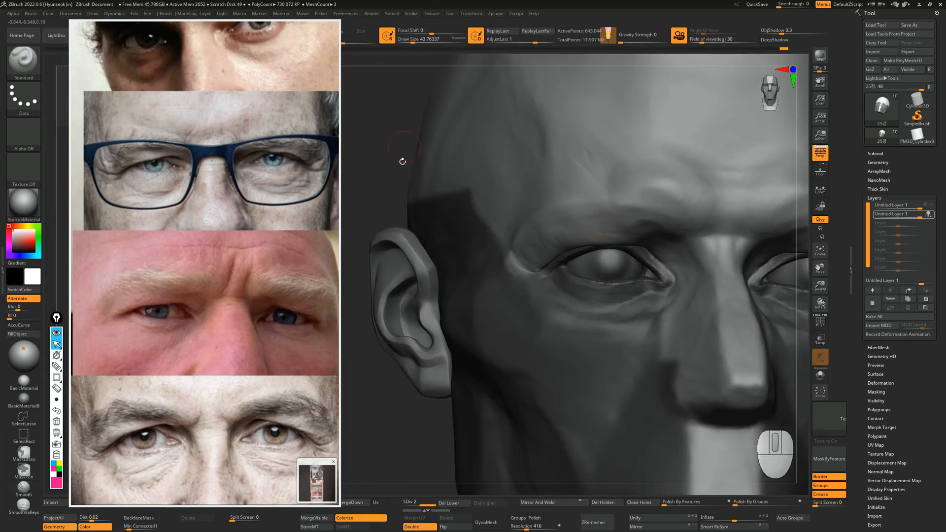
key("s")
left_click(559, 243)
key("s")
left_click(547, 247)
mouse_move(545, 248)
left_mouse_down("alt")
mouse_move(524, 260)
mouse_move(594, 226)
mouse_move(654, 237)
left_mouse_up("alt")
key("ctrl+z")
Step: Trace the direction of the fold above the upper lid with pink guide lines, and clear them
key("ctrl+shift+3")
mouse_move(523, 263)
left_mouse_down()
mouse_move(570, 239)
mouse_move(661, 235)
left_mouse_up()
mouse_move(555, 249)
right_mouse_down()
mouse_move(562, 243)
mouse_move(543, 255)
right_mouse_up()
mouse_move(530, 267)
left_mouse_down()
mouse_move(593, 239)
mouse_move(657, 237)
left_mouse_up()
key("ctrl+shift+7")
key("ctrl+shift+2")
left_click(561, 241, "alt")
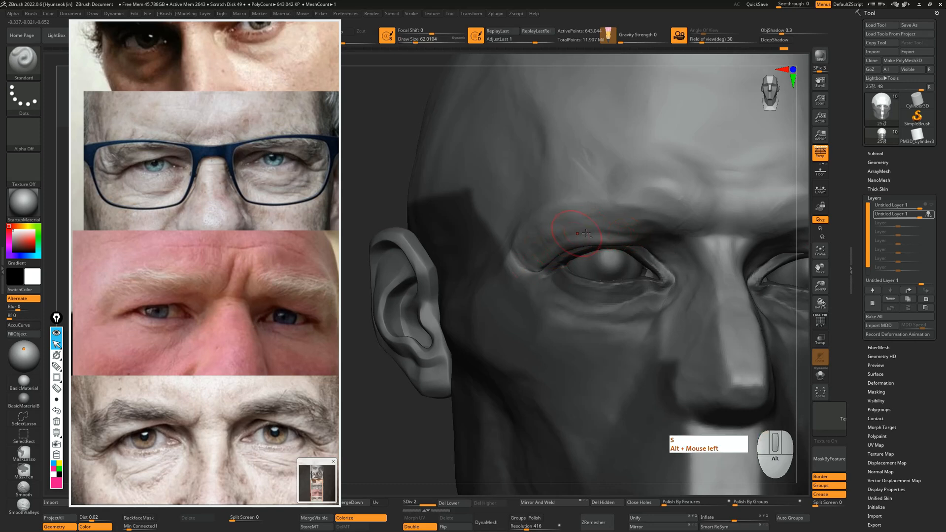
key("ctrl+z")
Step: Hatch the fold above the outer half of the upper lid in pink and extend guide lines toward the inner corner
key("ctrl+shift+3")
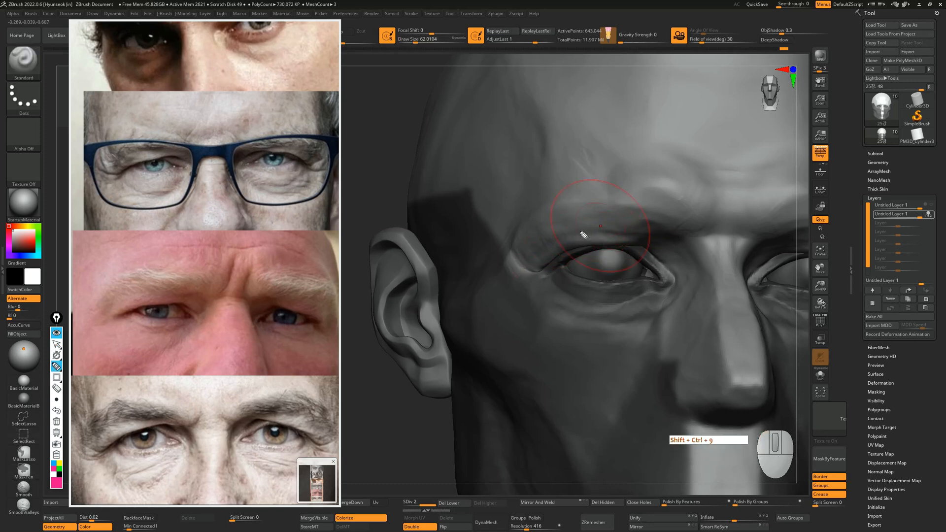
left_click_drag(539, 255, 535, 263)
mouse_move(550, 250)
left_mouse_down()
mouse_move(544, 261)
mouse_move(557, 253)
left_mouse_up()
mouse_move(573, 238)
left_mouse_down()
mouse_move(569, 247)
mouse_move(580, 245)
left_mouse_up()
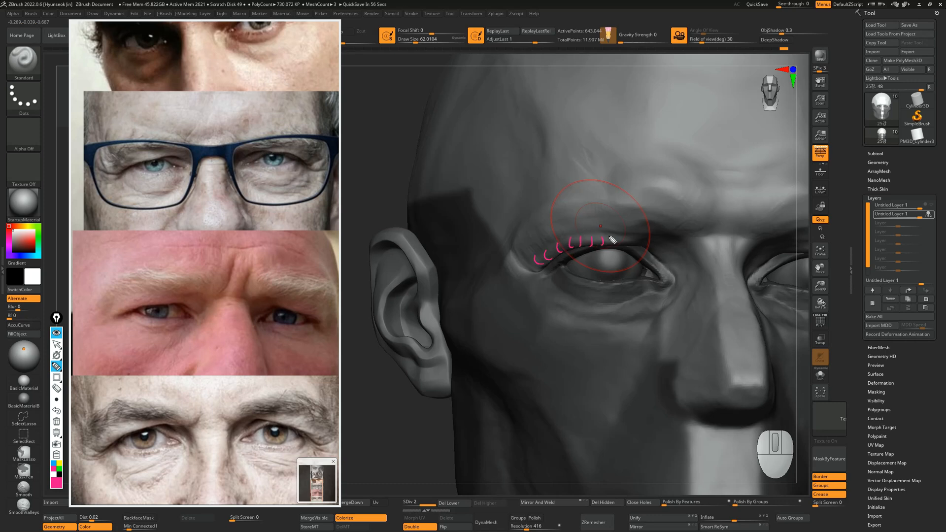
left_click_drag(549, 238, 645, 221)
left_click_drag(619, 220, 610, 231)
mouse_move(628, 221)
left_mouse_down()
mouse_move(618, 232)
mouse_move(644, 237)
left_mouse_up()
key("ctrl+shift+7")
key("ctrl+shift+2")
Step: Try different brush sizes for carving the hollow between the brow and the upper lid, undoing the trial strokes
mouse_move(559, 234)
left_mouse_down("alt")
mouse_move(643, 226)
mouse_move(662, 236)
mouse_move(613, 227)
mouse_move(650, 234)
left_mouse_up("alt")
key("ctrl+z")
key("s")
key("ctrl+z")
left_click_drag(584, 227, 646, 235, "alt")
key("s")
left_click(630, 229)
key("s")
key("s")
left_click(604, 228)
key("ctrl+z")
Step: Carve the hollow above the inner half of the upper lid with the ClayBuildup brush
left_click_drag(604, 228, 632, 228, "alt")
left_click_drag(591, 228, 638, 230, "alt")
left_click_drag(591, 227, 639, 229, "alt")
key("ctrl+z")
left_click_drag(594, 228, 636, 228, "alt")
key("ctrl+z")
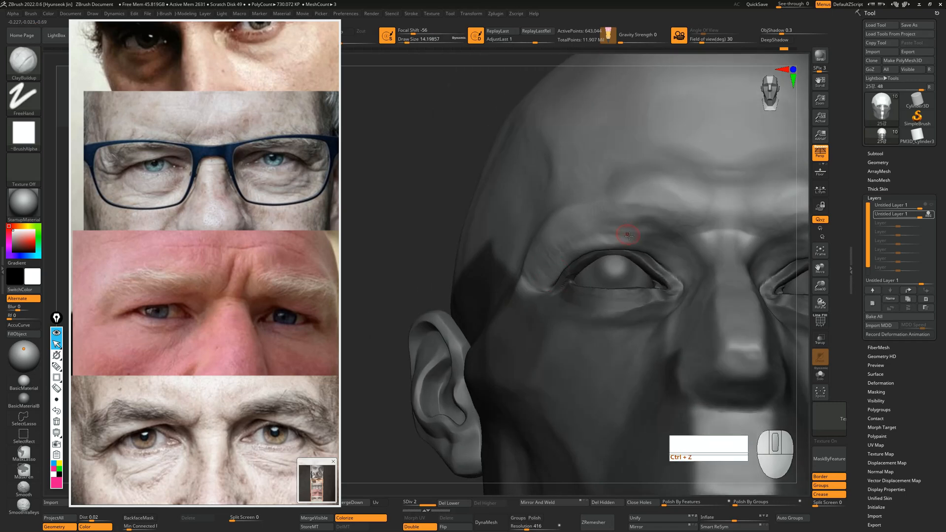
left_click_drag(636, 228, 669, 235, "alt")
left_click_drag(401, 271, 406, 289, "shift")
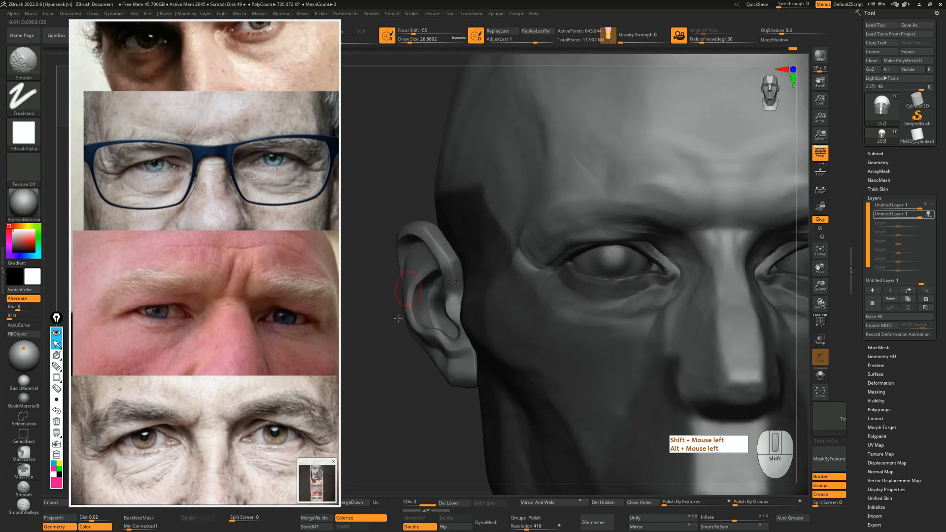
mouse_move(621, 223)
left_mouse_down("alt")
mouse_move(642, 222)
mouse_move(597, 212)
mouse_move(601, 233)
mouse_move(619, 234)
left_mouse_up("alt")
Step: Build up the fold directly above the inner half of the upper lid with short ClayBuildup strokes
key("s")
key("s")
key("s")
left_click_drag(632, 233, 617, 235)
mouse_move(629, 233)
left_mouse_down()
mouse_move(616, 235)
mouse_move(626, 234)
left_mouse_up()
left_click_drag(415, 377, 405, 345)
left_click_drag(631, 233, 619, 237)
left_click_drag(630, 234, 618, 236)
Step: Shape the inner end of the upper-lid fold from a low angle with ClayBuildup at a draw size of about 16
left_click_drag(412, 261, 416, 217)
mouse_move(416, 217)
left_mouse_down("alt")
mouse_move(415, 260)
mouse_move(423, 254)
left_mouse_up("alt")
key("s")
left_click_drag(645, 245, 684, 265)
left_click_drag(637, 245, 679, 267, "alt")
Step: Trace the lower edge of the upper-lid fold in pink, hatch its inner end, and clear the markings
left_click_drag(436, 268, 412, 285)
left_click_drag(508, 263, 643, 246)
key("ctrl+shift+h")
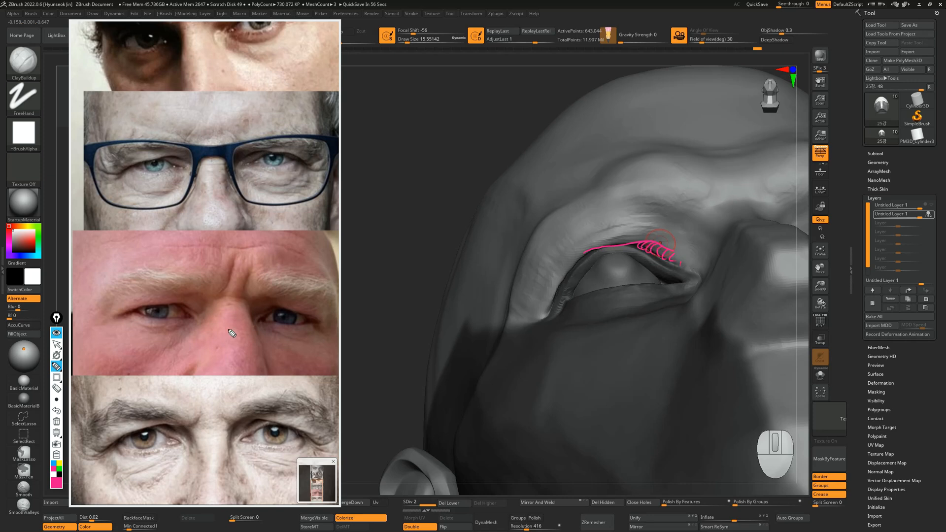
key("Escape")
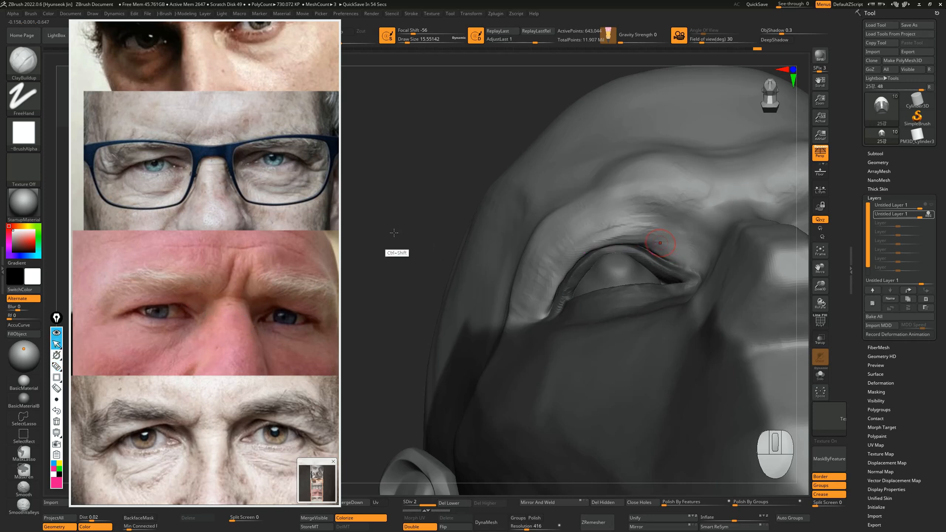
Step: Carve beneath the inner end of the upper-lid fold with the Standard brush at a draw size of about 54
left_click(398, 234)
key("alt")
key("7")
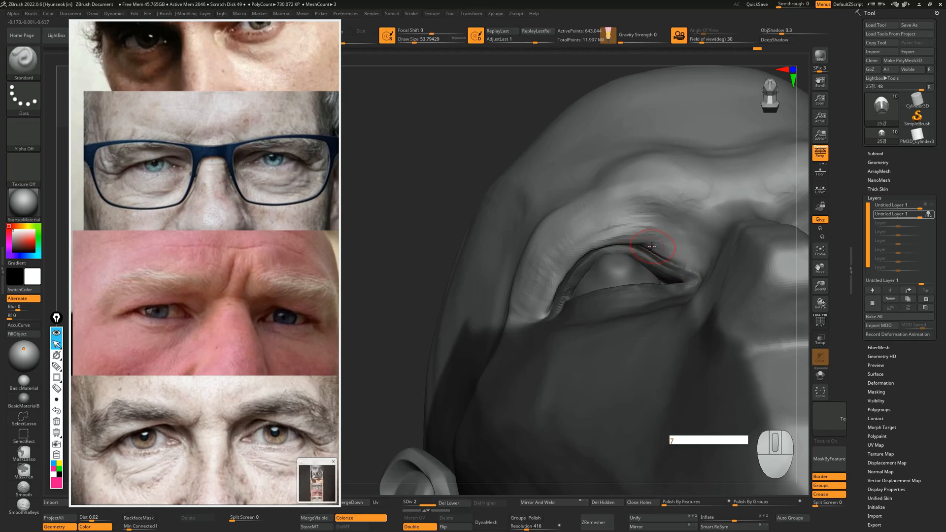
left_click_drag(641, 249, 671, 262, "alt")
Step: Deepen the crease under the middle and inner part of the upper-lid fold with the Standard brush at a draw size of about 35
left_click_drag(439, 204, 611, 239, "alt")
left_click(611, 239, "alt")
left_click(611, 238, "alt")
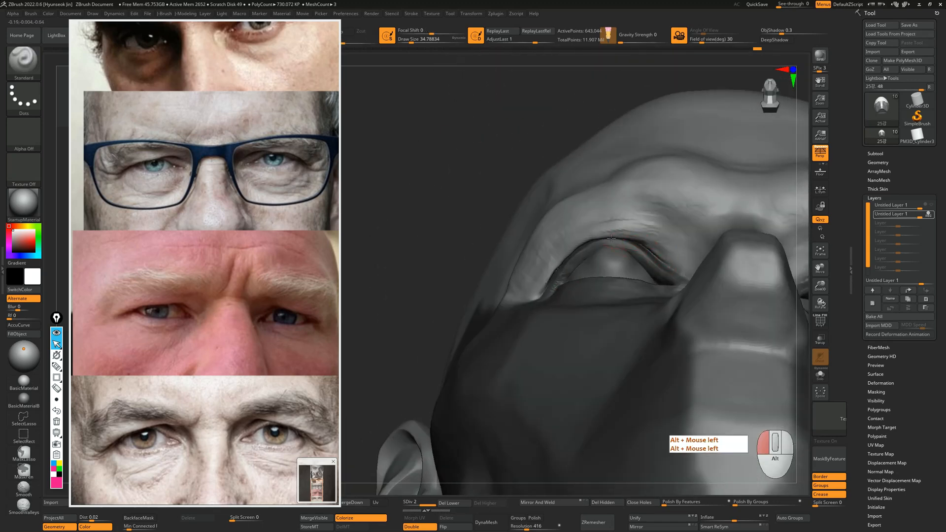
left_click(626, 241, "alt")
left_click(645, 245, "alt")
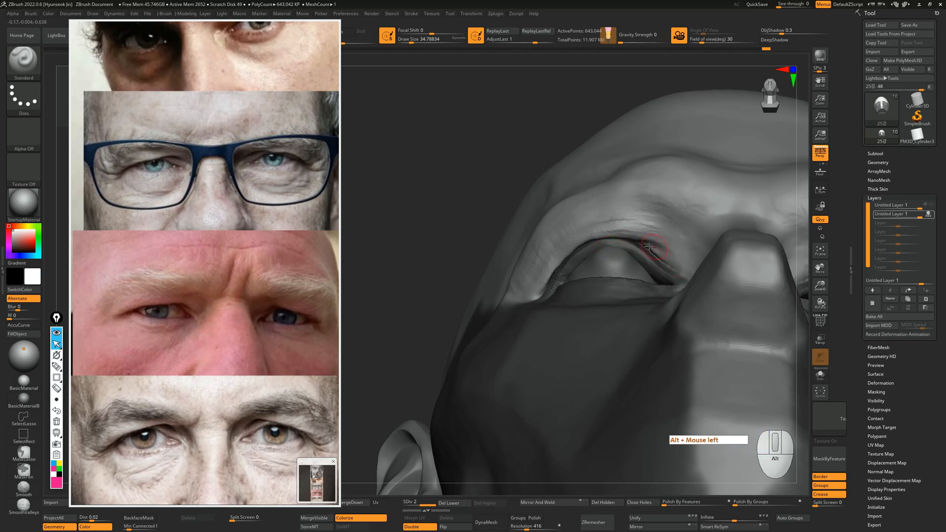
left_click_drag(424, 315, 381, 402)
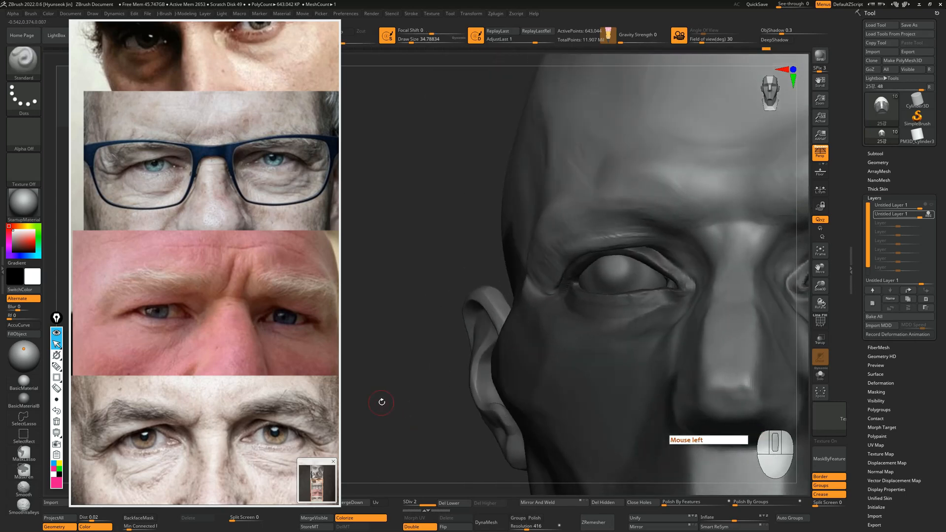
left_click_drag(435, 186, 462, 195)
left_click_drag(660, 254, 670, 253, "alt")
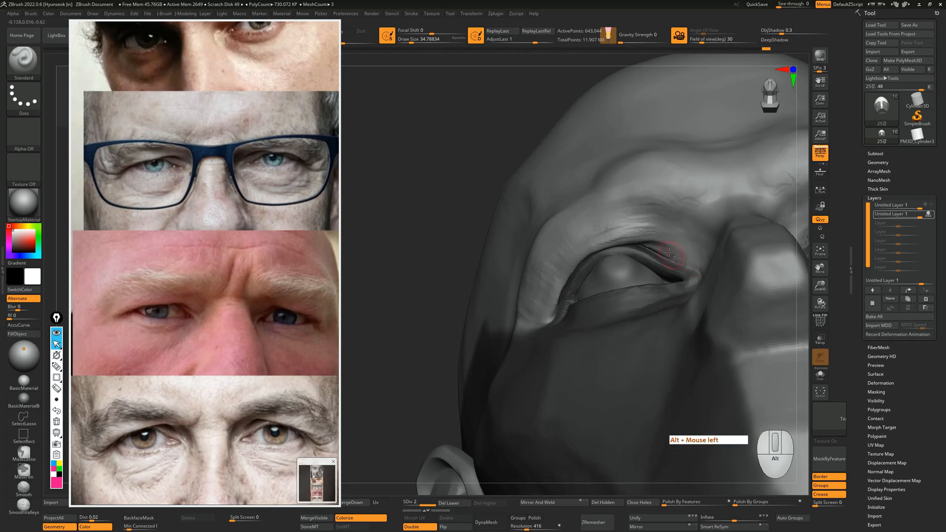
Step: Mark the fold edge above the middle of the upper lid with a pink line and hatching, and clear it
key("shift+ctrl+9")
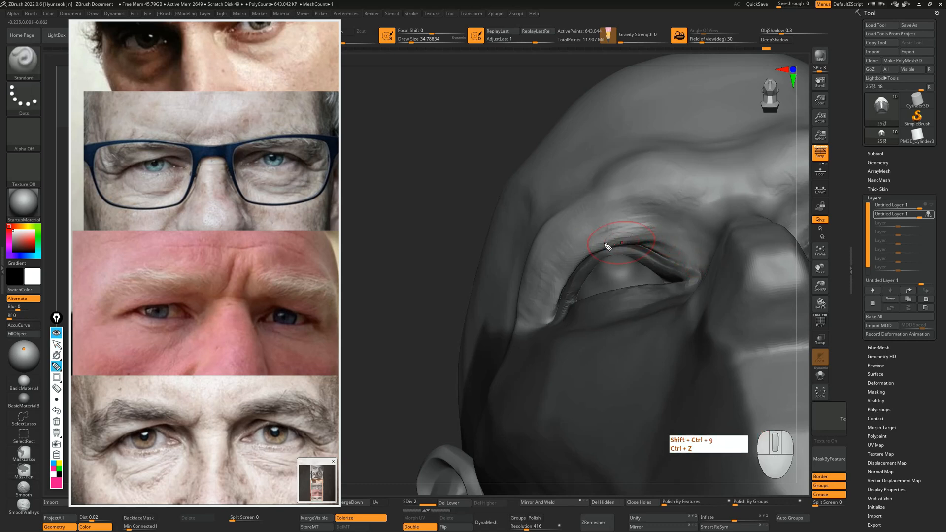
mouse_move(594, 250)
left_mouse_down()
mouse_move(623, 245)
mouse_move(614, 243)
left_mouse_up()
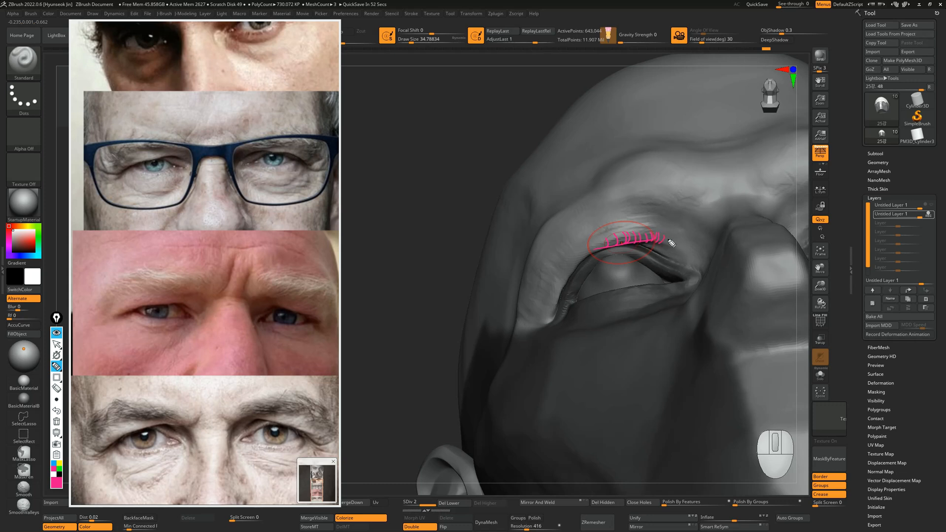
key("Escape")
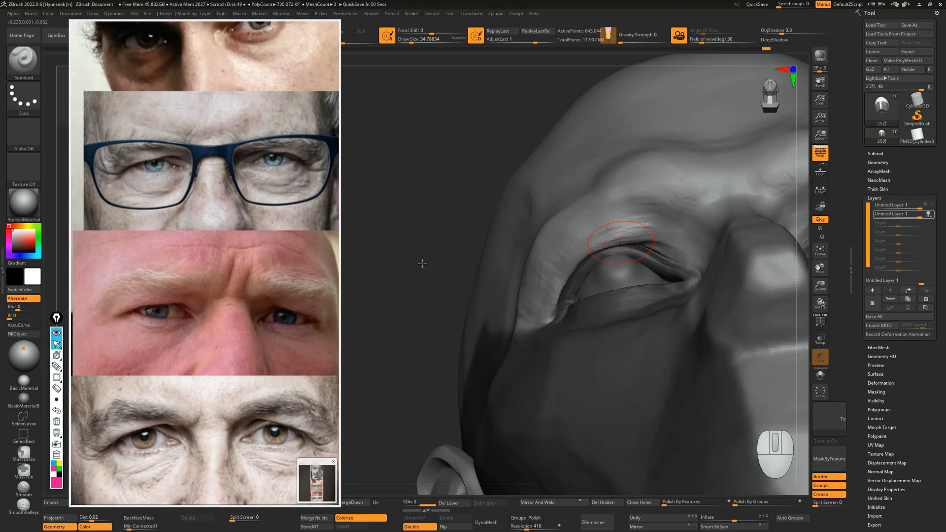
Step: Refine the inner half of the upper-lid fold with the Standard brush and smooth its surface
left_click(643, 241)
left_click_drag(643, 241, 650, 258, "shift")
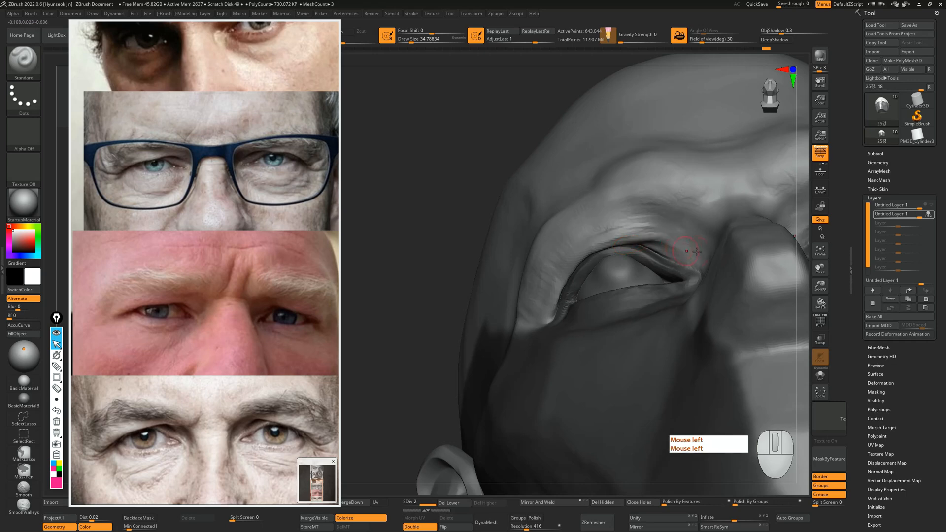
left_click_drag(405, 236, 413, 246, "shift")
left_click_drag(402, 427, 424, 382)
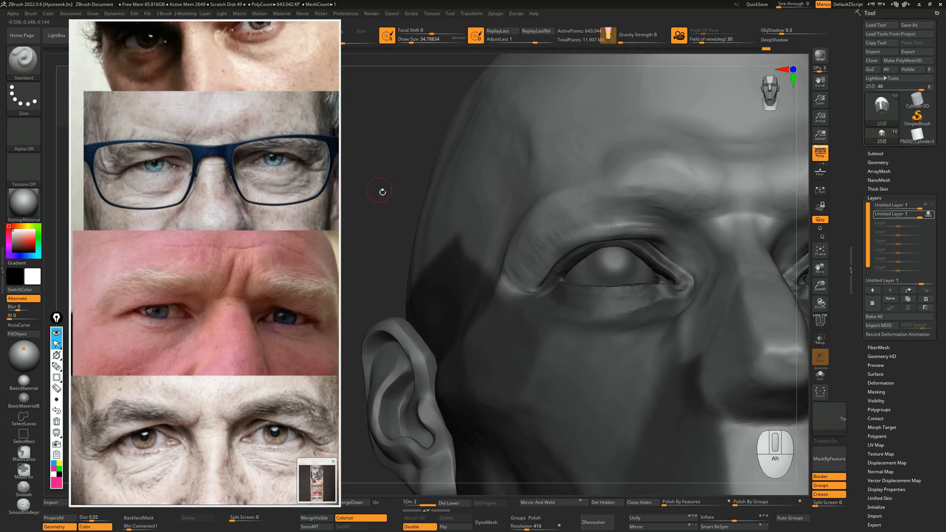
left_click_drag(382, 192, 402, 202, "shift")
left_click_drag(415, 307, 442, 316, "alt")
left_click_drag(617, 227, 626, 229, "shift")
Step: Try to extend the upper-lid fold down past the outer eye corner with the Standard brush, and undo the strokes
left_click_drag(401, 373, 441, 371)
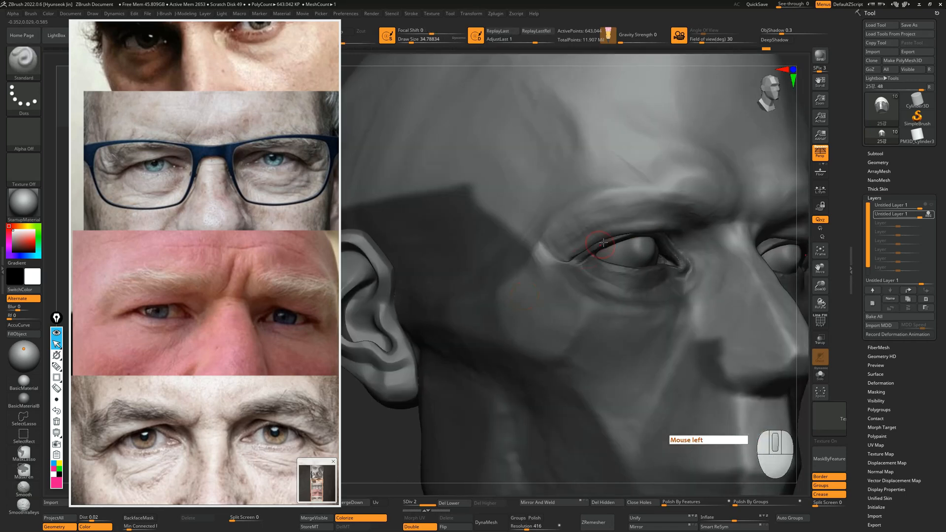
left_click_drag(581, 249, 547, 268)
key("ctrl+z")
left_click_drag(606, 239, 557, 271)
key("ctrl+z")
Step: Build up and smooth the outer end of the upper-lid fold with ClayBuildup at a draw size of about 16
mouse_move(363, 406)
left_mouse_down()
mouse_move(385, 420)
mouse_move(439, 419)
left_mouse_up()
key("2")
mouse_move(569, 259)
left_mouse_down("shift")
mouse_move(579, 252)
mouse_move(572, 246)
mouse_move(581, 251)
left_mouse_up("shift")
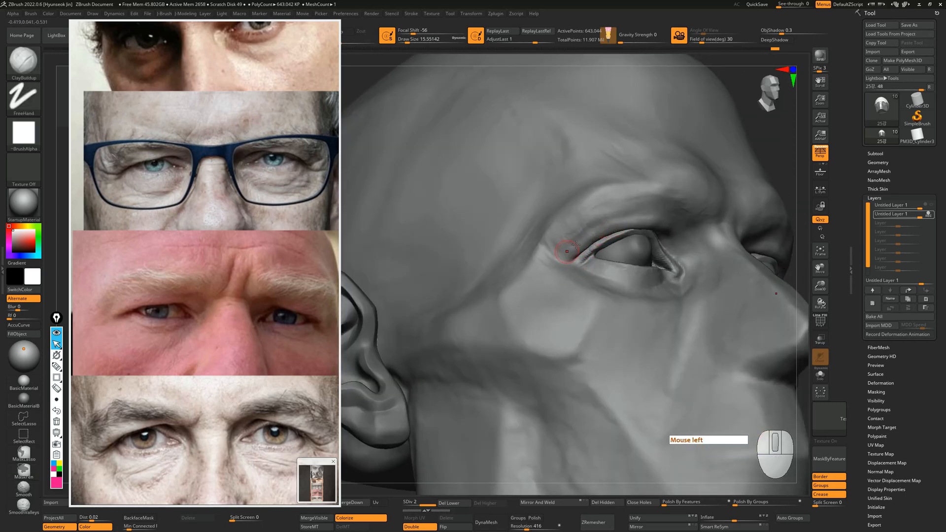
left_click_drag(592, 224, 562, 247, "shift")
left_click_drag(563, 246, 661, 192, "shift")
left_click(773, 91)
mouse_move(744, 213)
left_mouse_down()
mouse_move(759, 197)
mouse_move(535, 275)
mouse_move(553, 284)
left_mouse_up()
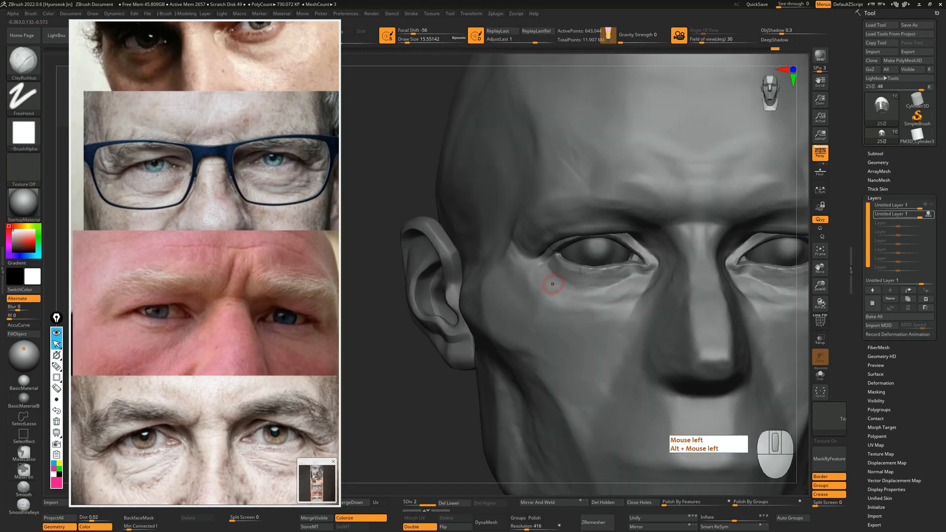
Step: Adjust the inner part of the upper-lid fold with the Move brush at a draw size of about 35
key("b")
key("m")
key("v")
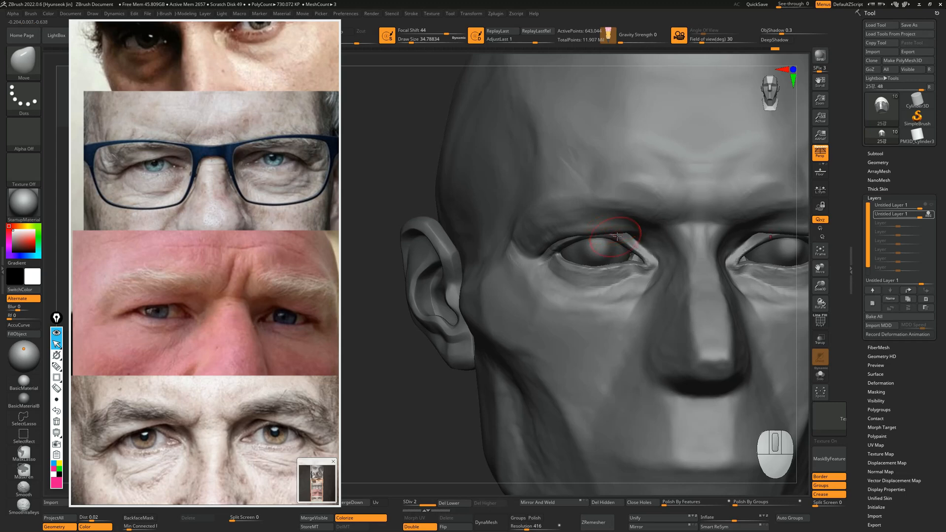
left_click_drag(628, 231, 629, 230)
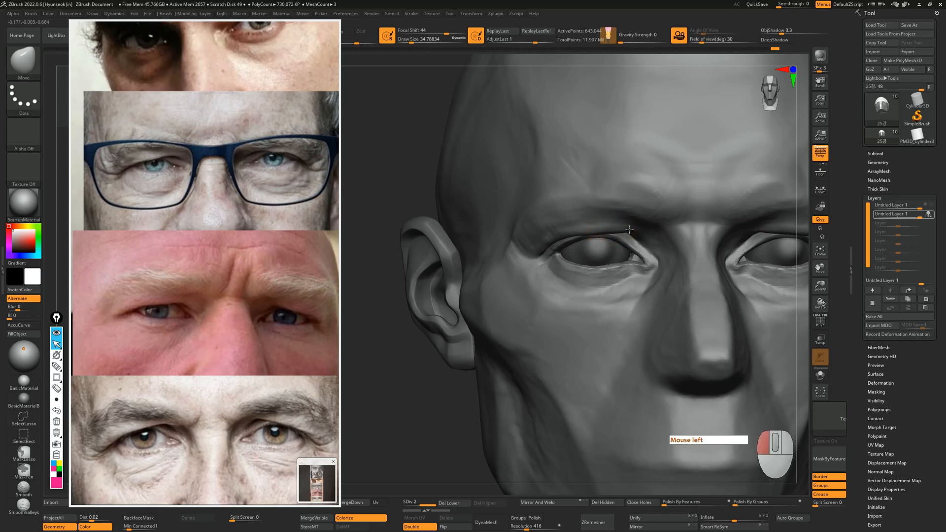
left_click_drag(405, 403, 408, 379)
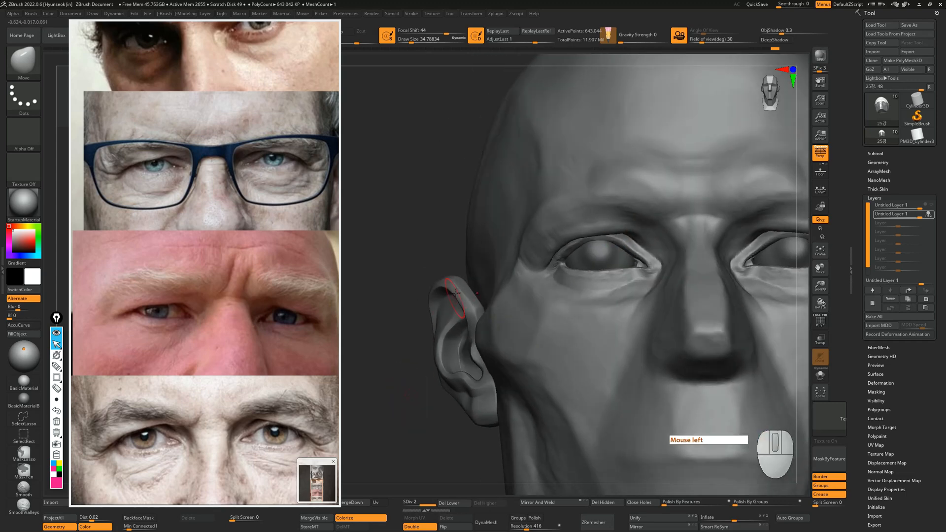
left_click_drag(455, 296, 457, 295)
Step: Build up the fold above the inner half of the upper lid with ClayBuildup at a draw size of about 31
key("1")
key("s")
mouse_move(609, 224)
left_mouse_down()
mouse_move(592, 229)
mouse_move(649, 222)
mouse_move(640, 213)
mouse_move(594, 224)
mouse_move(635, 220)
mouse_move(653, 244)
left_mouse_up()
key("s")
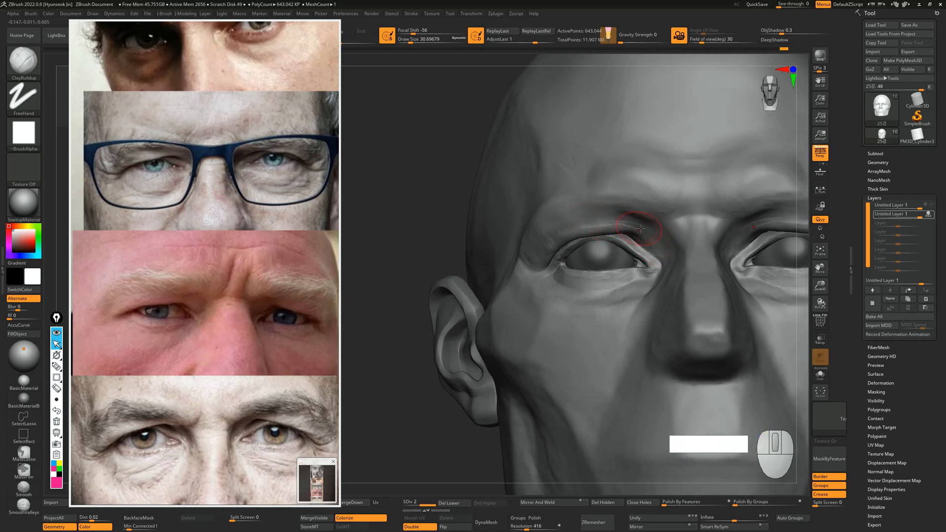
left_click_drag(606, 222, 658, 236)
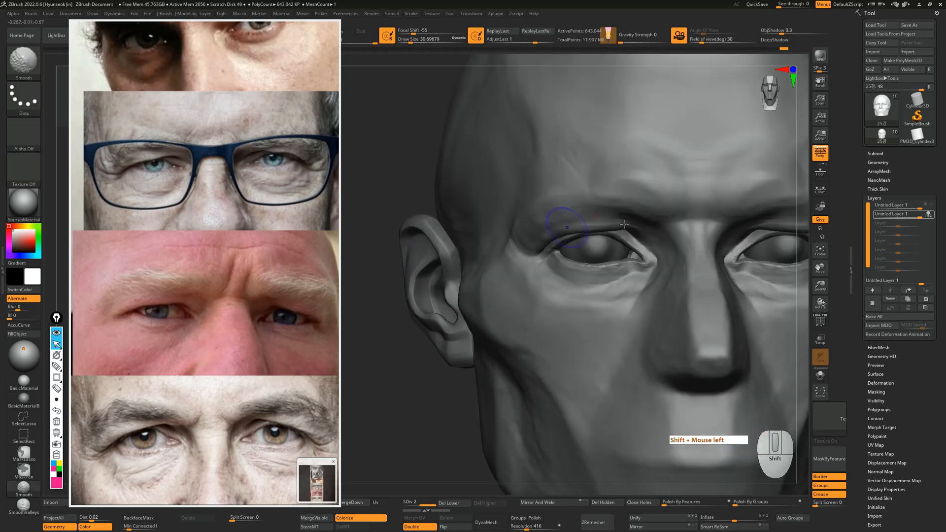
Step: Build up and carve the outer end of the upper-lid fold with ClayBuildup at a draw size of about 35
key("s")
key("s")
key("s")
key("s")
mouse_move(563, 230)
left_mouse_down()
mouse_move(519, 252)
mouse_move(523, 237)
left_mouse_up()
key("shift+s")
left_click_drag(523, 232, 510, 246, "alt")
left_click_drag(516, 222, 510, 237)
mouse_move(414, 358)
left_mouse_down("alt")
mouse_move(427, 361)
mouse_move(462, 337)
left_mouse_up("alt")
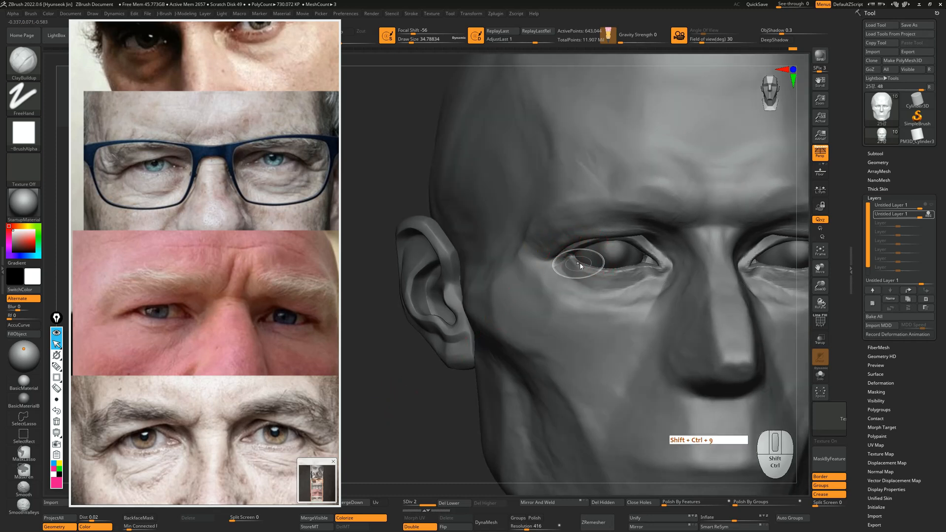
Step: Mark the outer eyelid folds on the two lowest reference photos with the annotation pen, and clear the marks
left_click(57, 367)
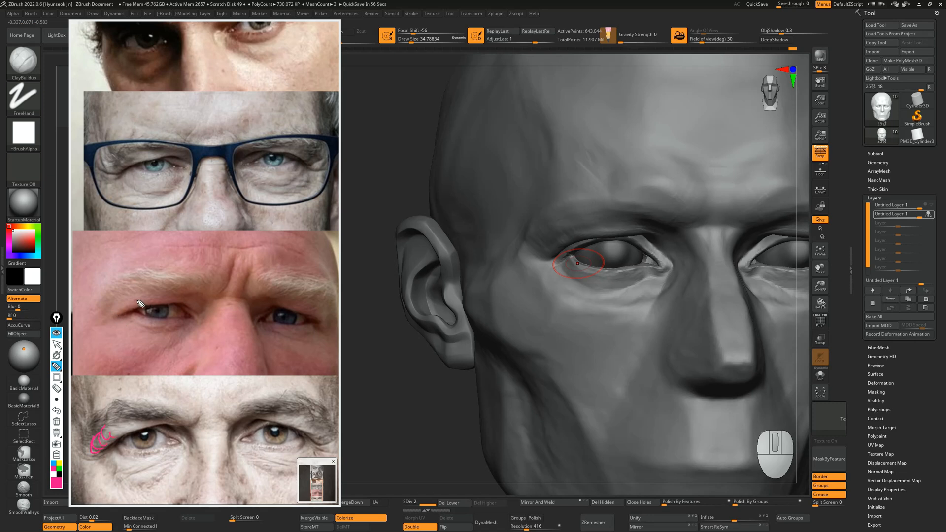
left_click_drag(127, 298, 117, 302)
key("ctrl+shift+2")
Step: Build up the hooded fold over the outer eye corner with further ClayBuildup strokes
left_click_drag(565, 235, 548, 260)
mouse_move(574, 228)
left_mouse_down()
mouse_move(546, 256)
mouse_move(554, 247)
left_mouse_up()
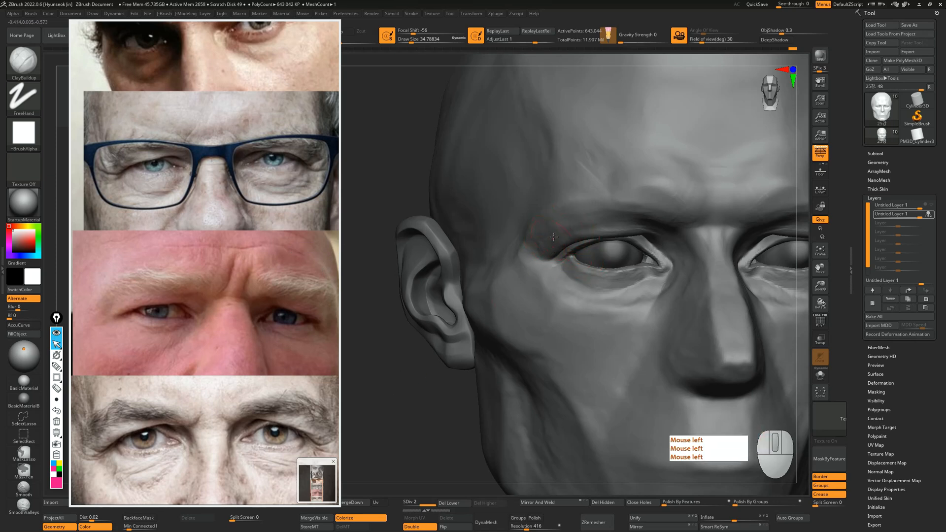
left_click(572, 226)
key("1")
left_click_drag(413, 402, 485, 398)
key("2")
left_click(572, 236)
key("s")
left_click_drag(572, 237, 552, 243)
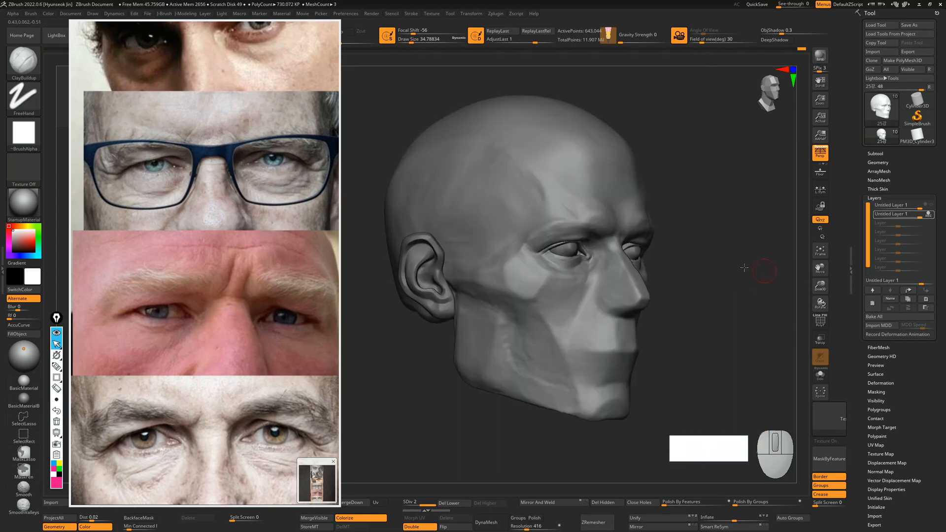
Step: Sketch the overhanging outer fold on the head's three-quarter view with the annotation pen, and remove the sketch
left_click_drag(753, 275, 633, 261)
key("ctrl+shift+x")
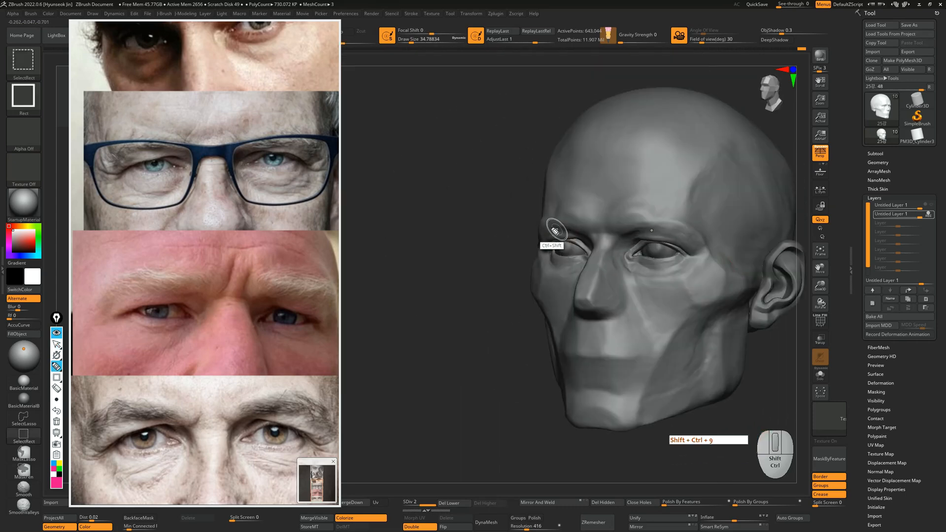
mouse_move(557, 222)
left_mouse_down()
mouse_move(542, 219)
mouse_move(534, 247)
left_mouse_up()
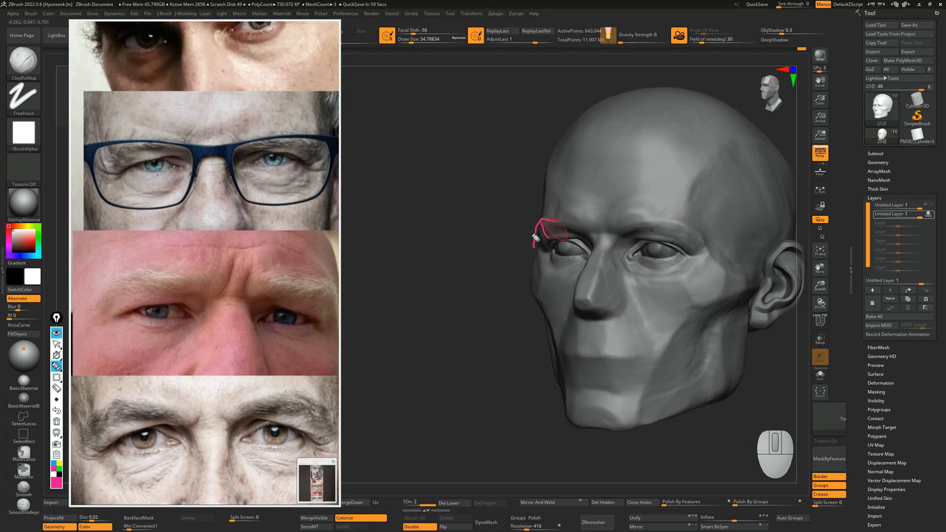
mouse_move(479, 273)
left_mouse_down()
mouse_move(704, 252)
mouse_move(540, 233)
mouse_move(580, 228)
mouse_move(552, 233)
mouse_move(564, 227)
left_mouse_up()
key("ctrl+z")
Step: Carve along the outer end of the upper-lid fold with ClayBuildup at a draw size of about 25
key("s")
left_click(549, 234)
key("s")
left_click_drag(557, 230, 532, 245, "alt")
left_click(542, 235, "alt")
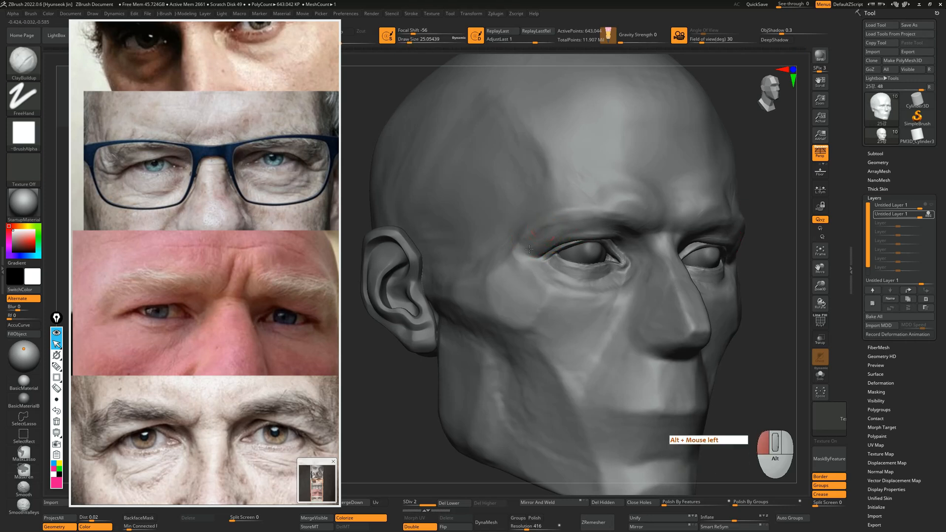
left_click_drag(530, 254, 551, 229, "alt")
left_click_drag(534, 241, 538, 250)
Step: Smooth the outer end of the fold and recut the crease beneath it with ClayBuildup
left_click_drag(532, 246, 541, 236, "shift")
mouse_move(530, 245)
left_mouse_down("shift")
mouse_move(522, 238)
mouse_move(537, 232)
left_mouse_up("shift")
left_click_drag(530, 245, 544, 232, "alt")
mouse_move(769, 305)
left_mouse_down()
mouse_move(426, 341)
mouse_move(394, 353)
mouse_move(454, 341)
left_mouse_up()
left_click_drag(534, 247, 555, 229, "alt")
left_click_drag(533, 246, 548, 232, "alt")
mouse_move(442, 356)
left_mouse_down()
mouse_move(414, 364)
mouse_move(426, 355)
left_mouse_up()
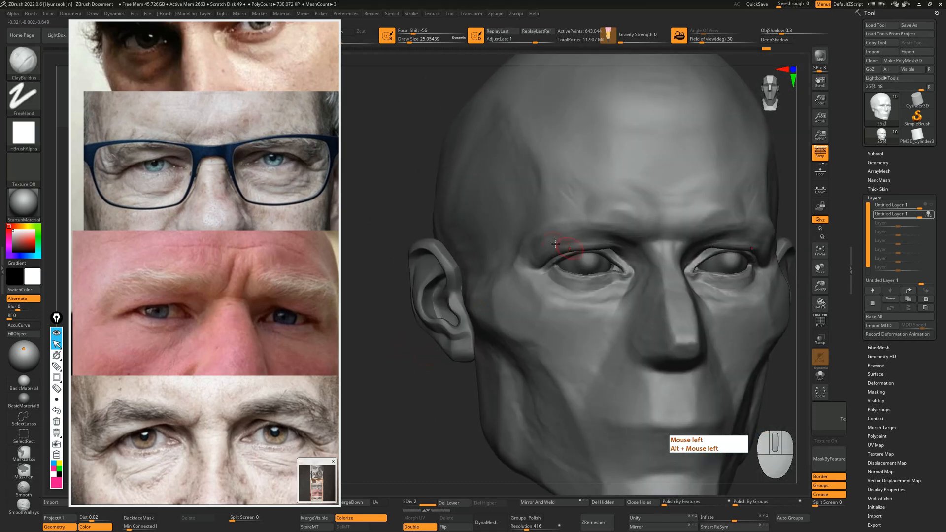
Step: Adjust the shape of the fold at the outer eye corner with the Move brush
left_click_drag(460, 380, 413, 370, "shift")
left_click_drag(429, 362, 452, 345, "alt")
key("4")
left_click_drag(553, 270, 559, 268)
key("s")
mouse_move(417, 341)
left_mouse_down("alt")
mouse_move(426, 335)
mouse_move(433, 352)
left_mouse_up("alt")
left_click_drag(546, 276, 545, 273)
key("s")
Step: Mask the face below the brow with Transpose topological masking, leaving the hooded upper-lid fold unmasked
left_click_drag(422, 359, 464, 320)
key("w")
left_click_drag(527, 267, 538, 246, "ctrl")
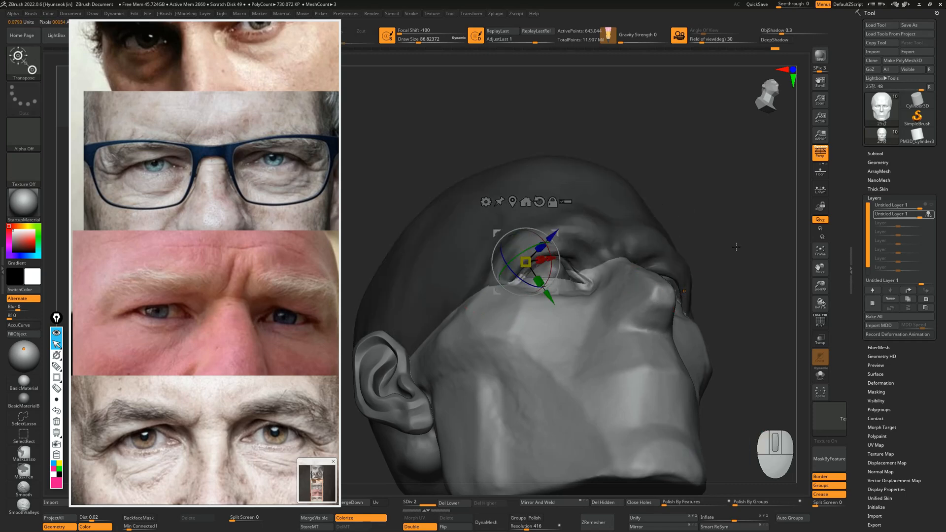
left_click_drag(791, 240, 783, 266)
left_click(586, 239, "alt")
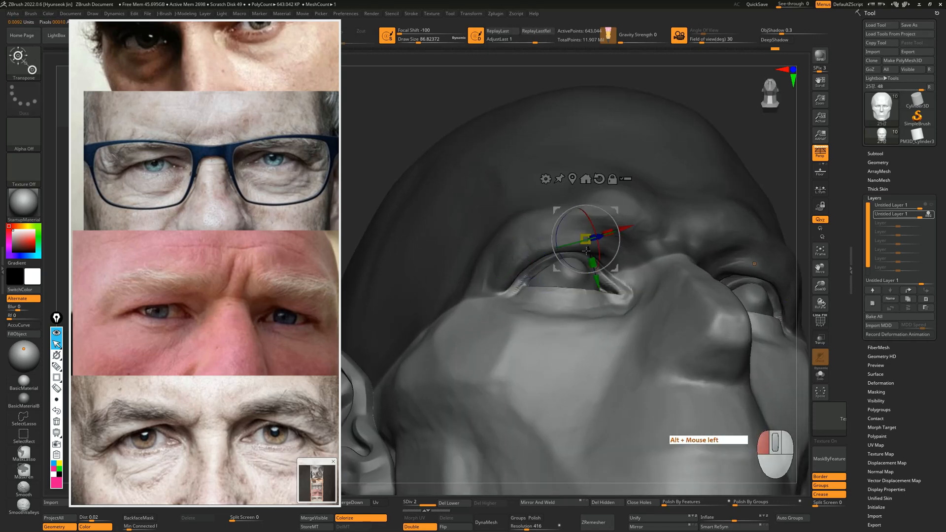
left_click_drag(522, 258, 648, 244, "ctrl")
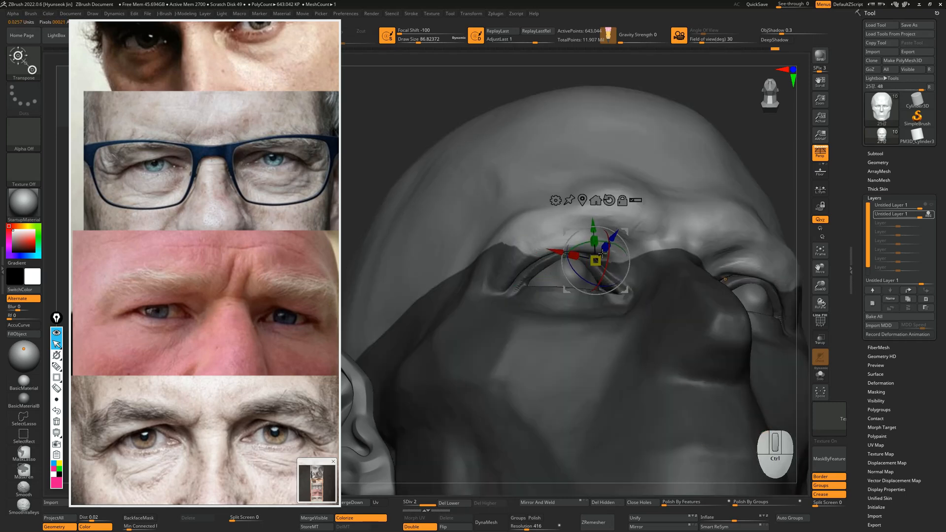
left_click_drag(538, 266, 531, 255, "ctrl")
left_click(530, 256, "ctrl")
key("q")
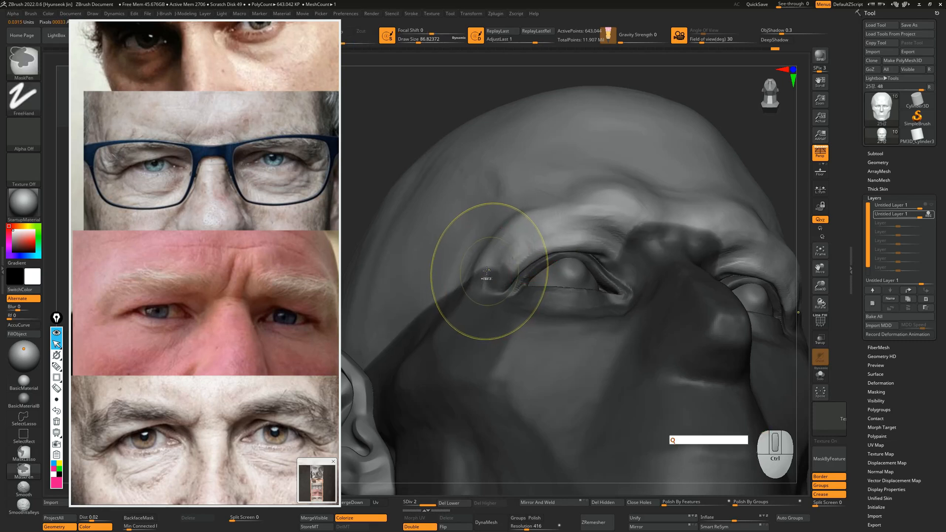
Step: Refine the mask around the outer eye corner and lids with the MaskPen brush
key("s")
mouse_move(490, 277)
left_mouse_down()
mouse_move(471, 281)
mouse_move(493, 275)
mouse_move(499, 258)
mouse_move(492, 290)
mouse_move(526, 277)
mouse_move(506, 298)
mouse_move(515, 286)
mouse_move(507, 298)
mouse_move(524, 293)
mouse_move(503, 300)
mouse_move(574, 259)
mouse_move(555, 257)
left_mouse_up()
key("s")
left_click(522, 294)
key("s")
left_click_drag(794, 180, 781, 158)
left_click_drag(776, 168, 763, 205)
mouse_move(776, 197)
left_mouse_down("alt")
mouse_move(765, 182)
mouse_move(758, 202)
left_mouse_up("alt")
Step: Try to pull the unmasked outer fold over the lid with the Move brush at a draw size of about 59, and undo
key("q")
key("s")
mouse_move(516, 241)
left_mouse_down()
mouse_move(530, 242)
mouse_move(518, 252)
left_mouse_up()
key("s")
key("s")
left_click_drag(420, 336, 470, 331)
key("ctrl+z")
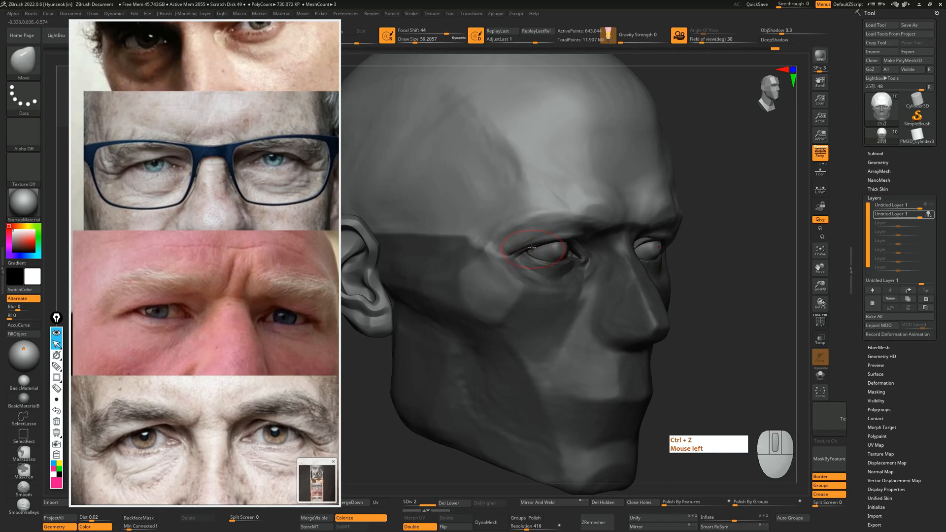
left_click_drag(734, 248, 692, 250, "shift")
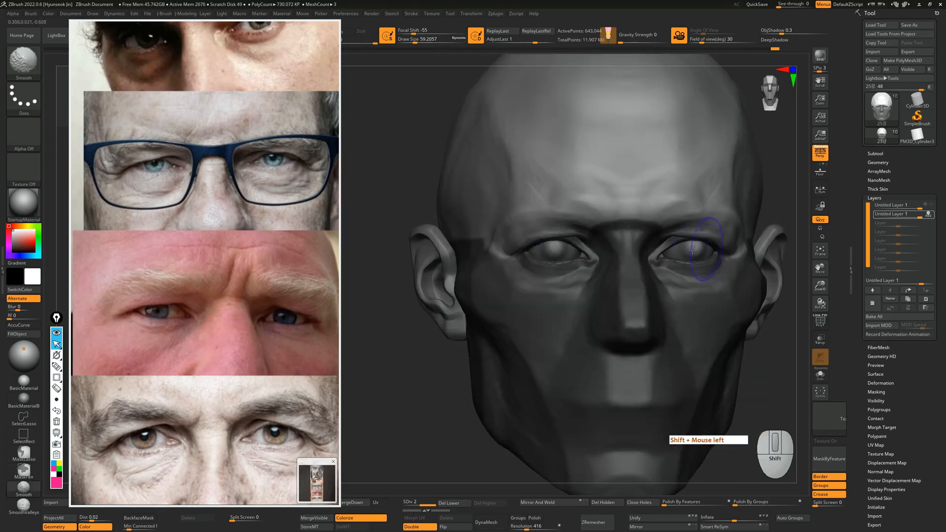
key("ctrl+z")
key("ctrl+z")
Step: Reshape the unmasked fold above the outer half of the upper lid with the Move brush
left_click_drag(537, 243, 557, 242)
key("1")
mouse_move(420, 360)
left_mouse_down("alt")
mouse_move(408, 361)
mouse_move(493, 367)
left_mouse_up("alt")
Step: Build up the outer fold with the Standard brush at a draw size of about 35, and clear the mask
key("b")
key("s")
key("t")
key("s")
left_click_drag(531, 243, 529, 243)
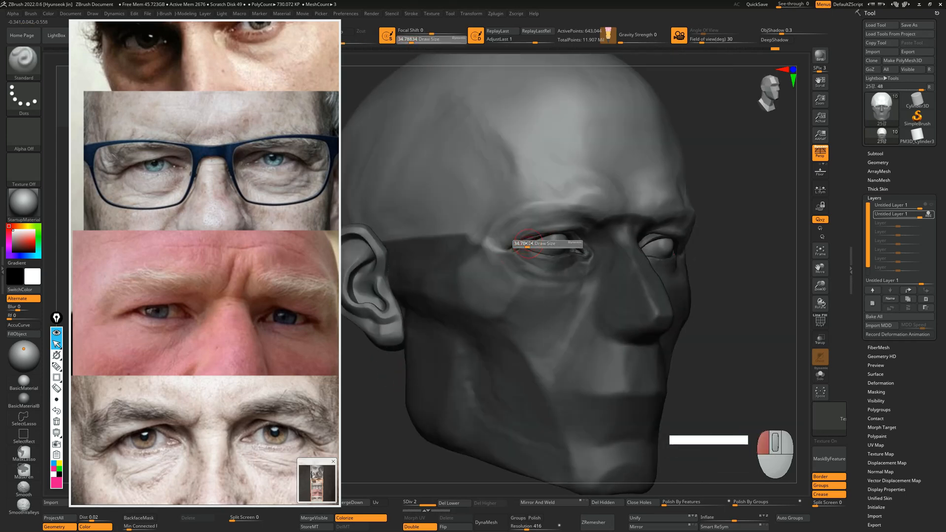
left_click_drag(766, 230, 784, 234, "alt")
key("s")
left_click_drag(551, 237, 560, 233)
key("s")
key("ctrl+z")
left_click_drag(745, 236, 685, 236)
mouse_move(531, 247)
left_mouse_down()
mouse_move(564, 234)
mouse_move(553, 229)
left_mouse_up()
mouse_move(417, 366)
left_mouse_down("ctrl")
mouse_move(408, 389)
mouse_move(421, 329)
mouse_move(444, 316)
left_mouse_up("ctrl")
Step: Adjust the hooded fold and outer eye corner with the Move brush at a draw size of about 59
key("4")
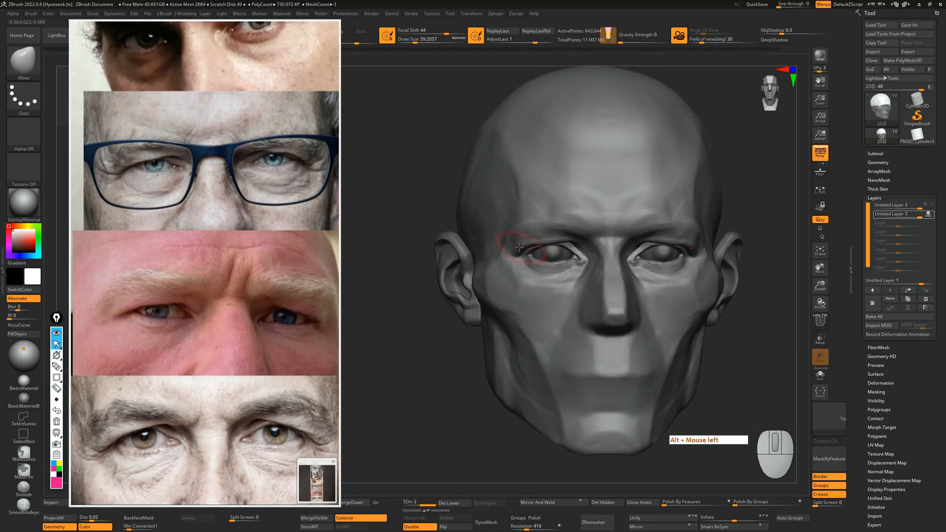
left_click_drag(518, 246, 521, 251)
left_click_drag(411, 359, 400, 379)
left_click(536, 265)
left_click_drag(682, 268, 732, 292)
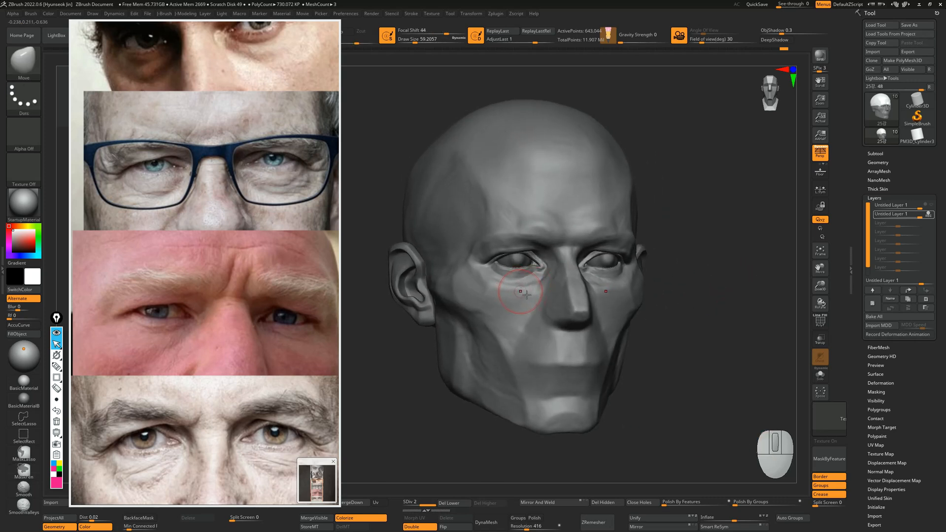
key("BackSpace")
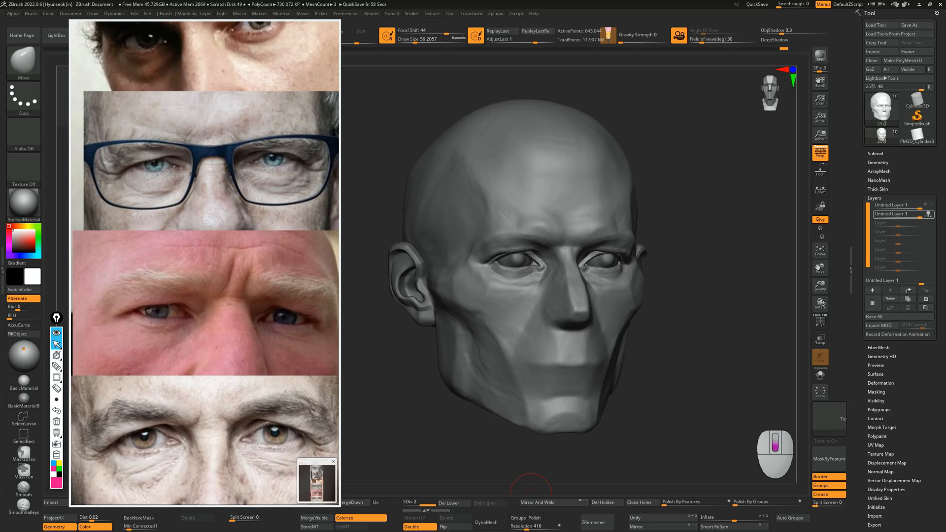
left_click(531, 493)
key("BackSpace")
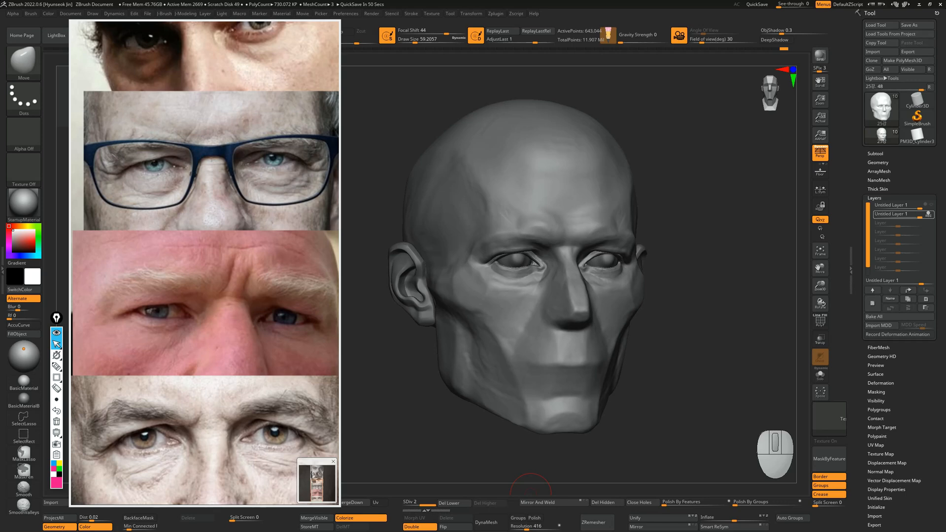
left_click(531, 494)
left_click(531, 494)
Step: Bring up the image viewer with the three-view Triplegangers photo reference and place it over the lower viewport
left_click_drag(304, 264, 501, 270)
scroll(517, 350, "up", 3)
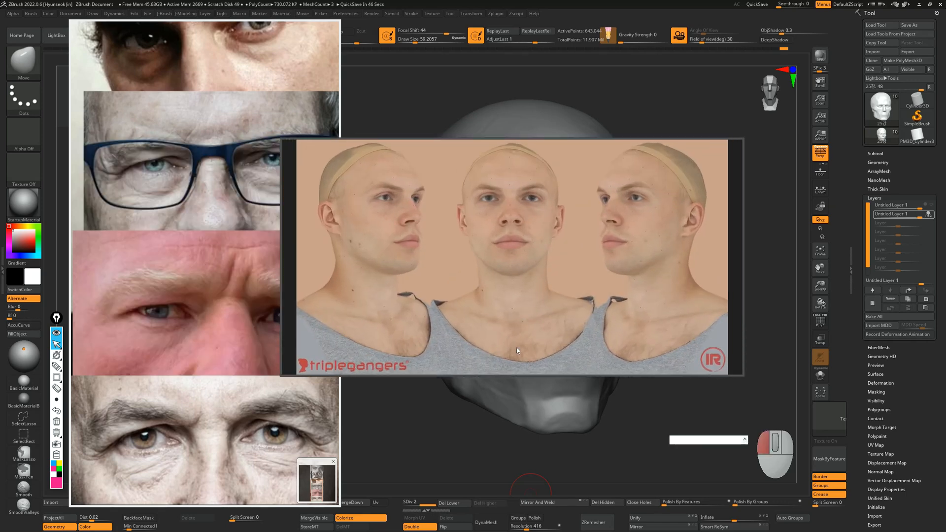
left_click_drag(517, 351, 500, 416)
left_click(500, 416)
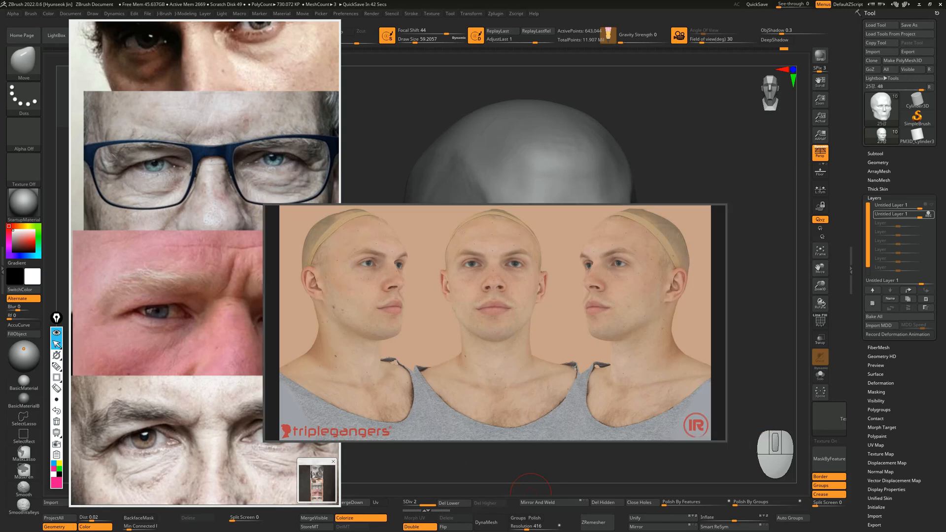
Step: Show the grey scan render of the three-view head reference, and reposition and resize its window beside the eye photos
left_click(527, 408)
key("Right")
left_click_drag(466, 327, 585, 329)
left_click_drag(380, 367, 402, 369)
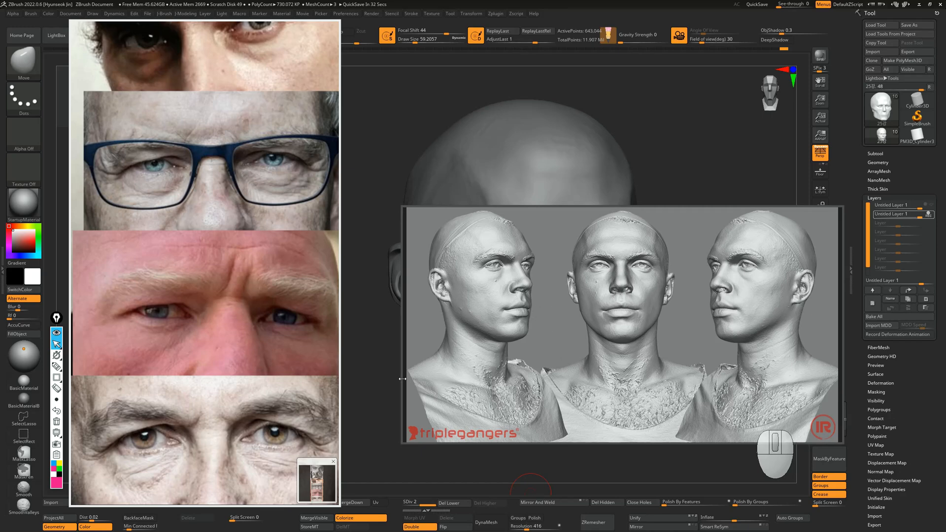
left_click_drag(402, 377, 409, 380)
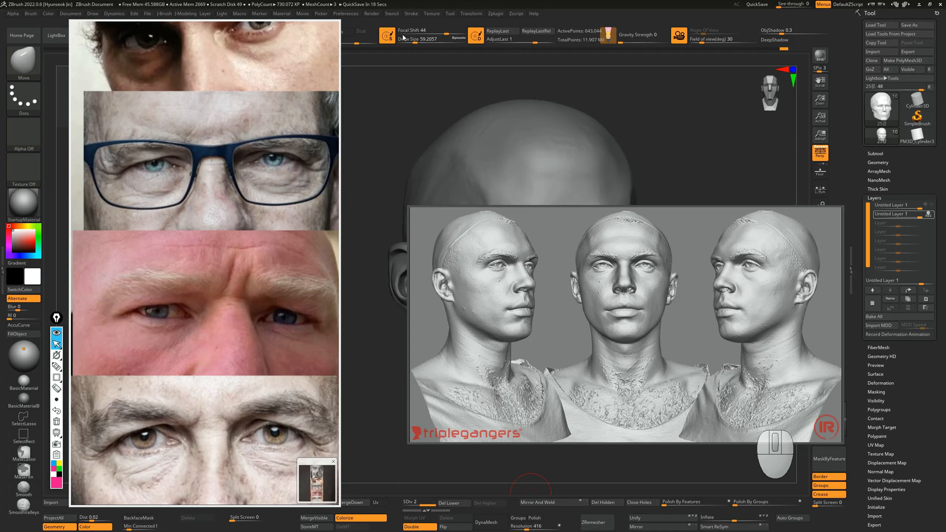
Step: Circle the face in each of the three scan views with the annotation pen
key("shift+ctrl+9")
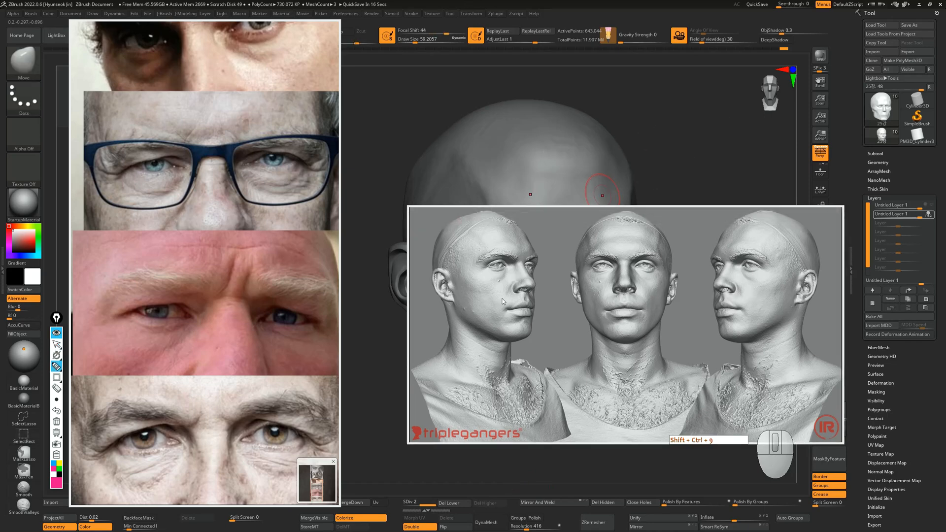
left_click_drag(517, 333, 509, 337)
left_click_drag(641, 232, 700, 291)
mouse_move(709, 357)
left_mouse_down()
mouse_move(828, 296)
mouse_move(749, 347)
left_mouse_up()
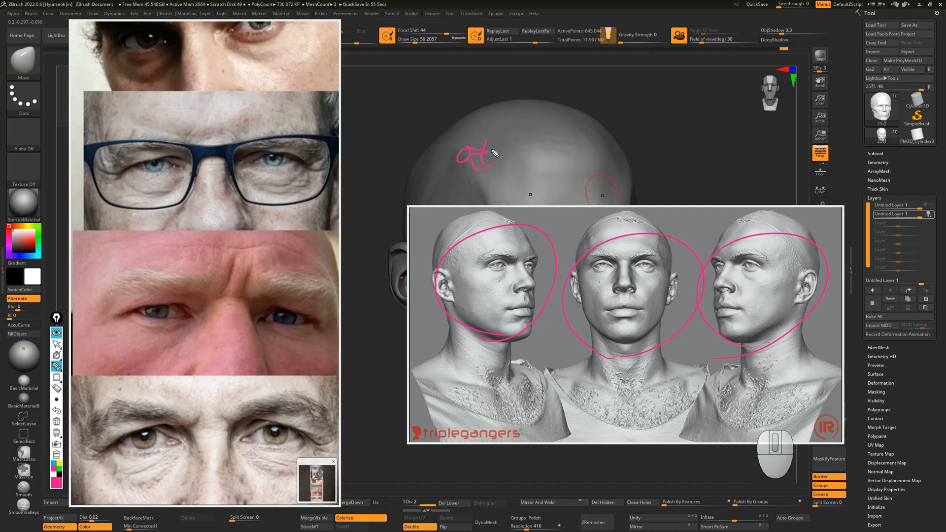
Step: Write 연기, 보이스 and 얼굴 above the three scan views, and clear all annotations
left_click_drag(582, 143, 586, 171)
left_click_drag(576, 174, 607, 158)
left_click_drag(642, 142, 659, 167)
left_click_drag(723, 148, 736, 167)
mouse_move(728, 164)
left_mouse_down()
mouse_move(750, 173)
mouse_move(759, 154)
left_mouse_up()
left_click_drag(746, 157, 762, 171)
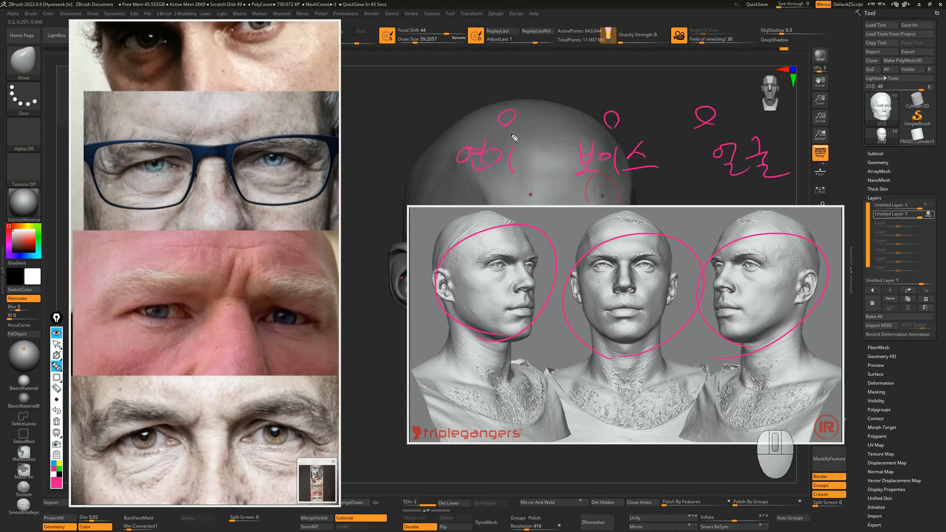
key("ctrl+shift+7")
key("ctrl+shift+2")
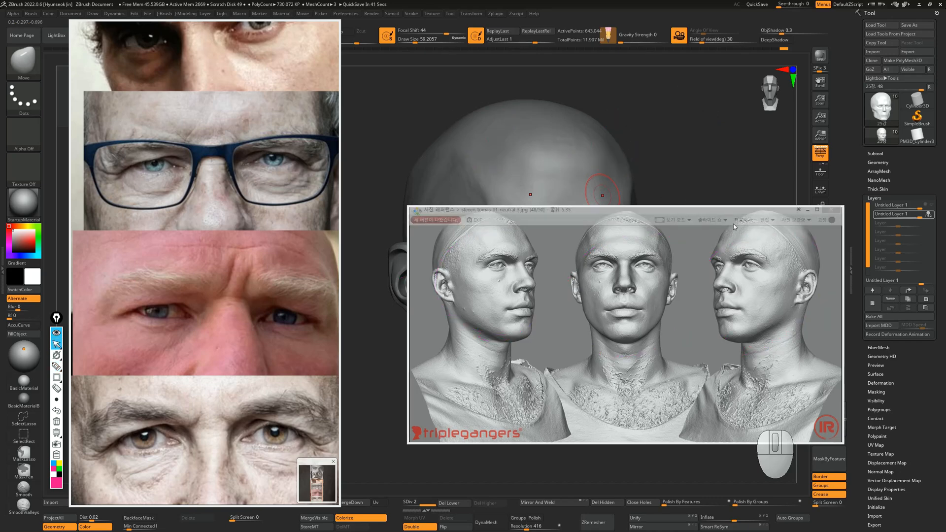
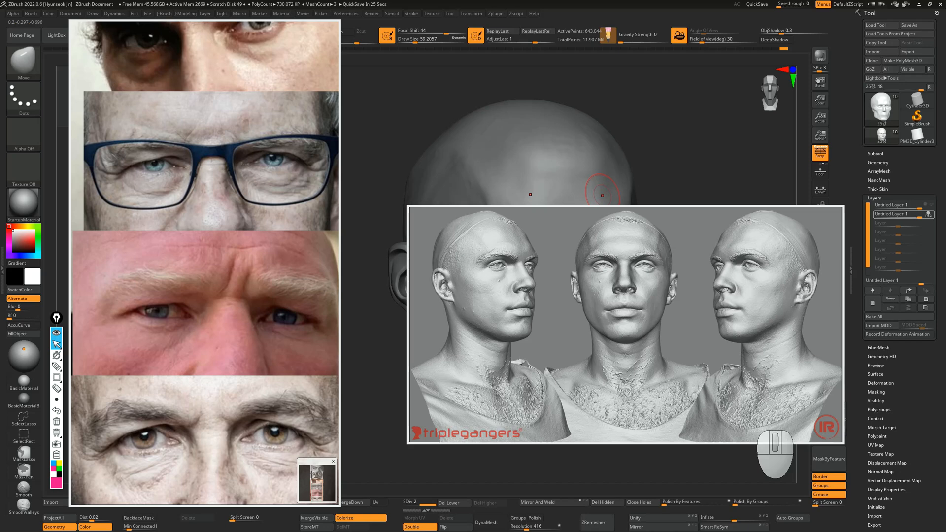
Step: Browse the other grey head scans for comparison and return to the first scan reference
left_click(475, 388)
left_click(606, 291)
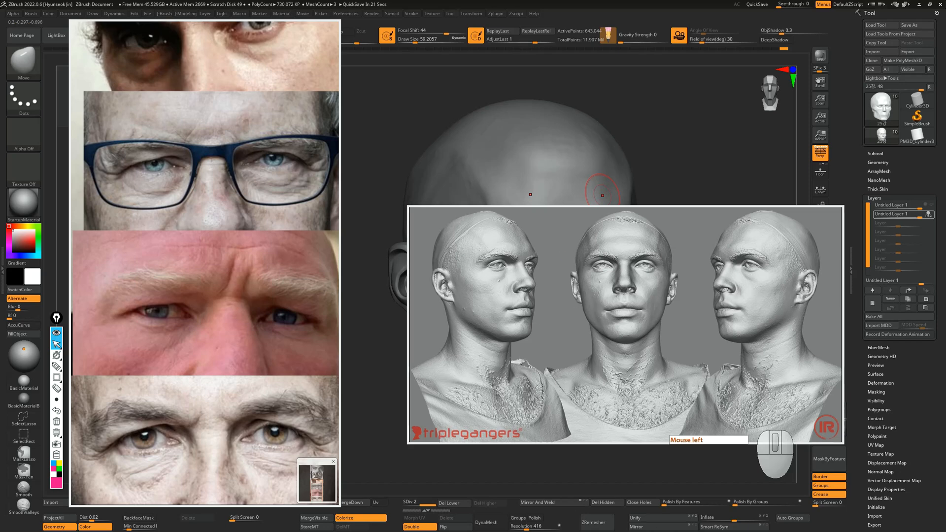
left_click(602, 195)
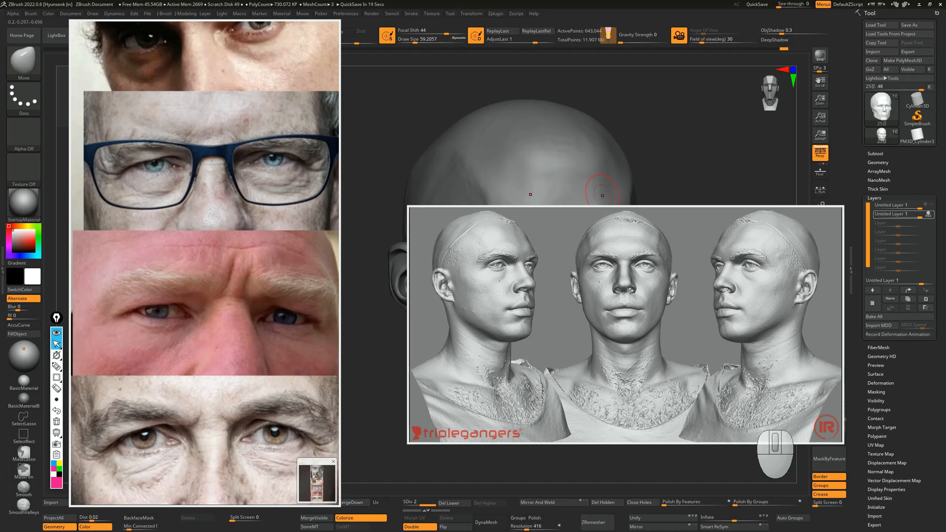
left_click(602, 195)
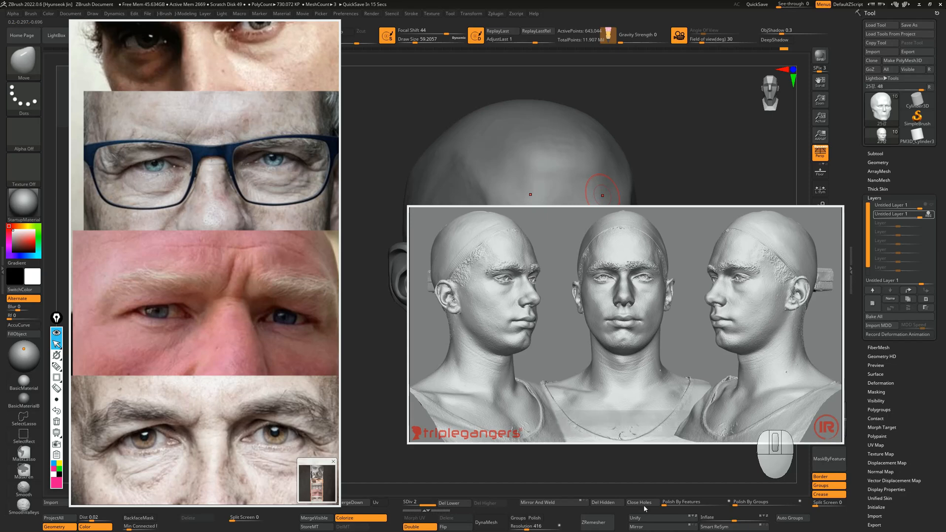
left_click(602, 195)
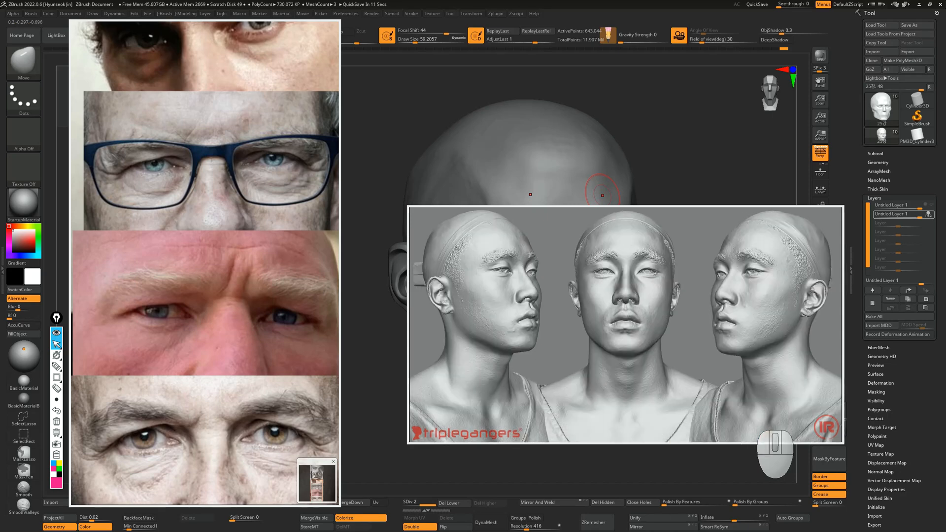
left_click(595, 429)
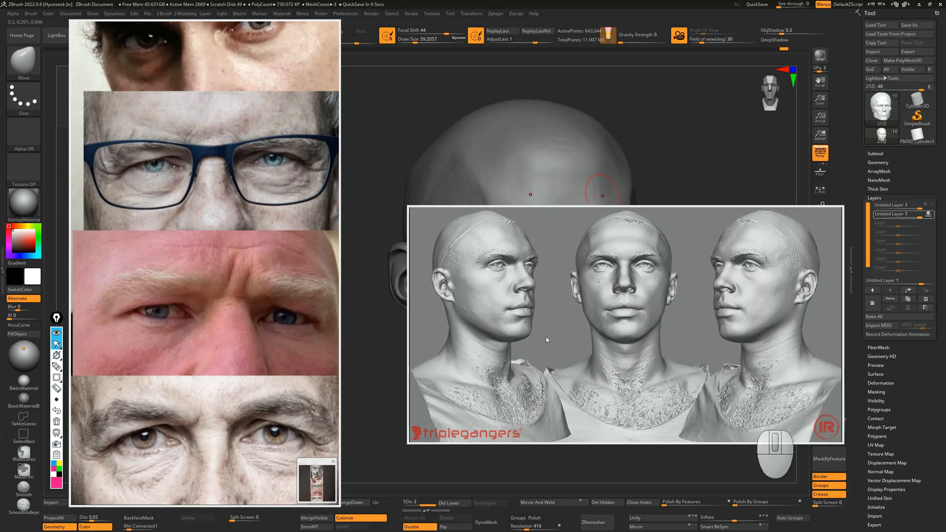
Step: Outline the forehead, brow, eye socket, nose, cheekbone and jaw planes on the first three-quarter head scan with the annotation pen
key("ctrl+shift+3")
mouse_move(526, 260)
left_mouse_down()
mouse_move(538, 258)
mouse_move(538, 284)
left_mouse_up()
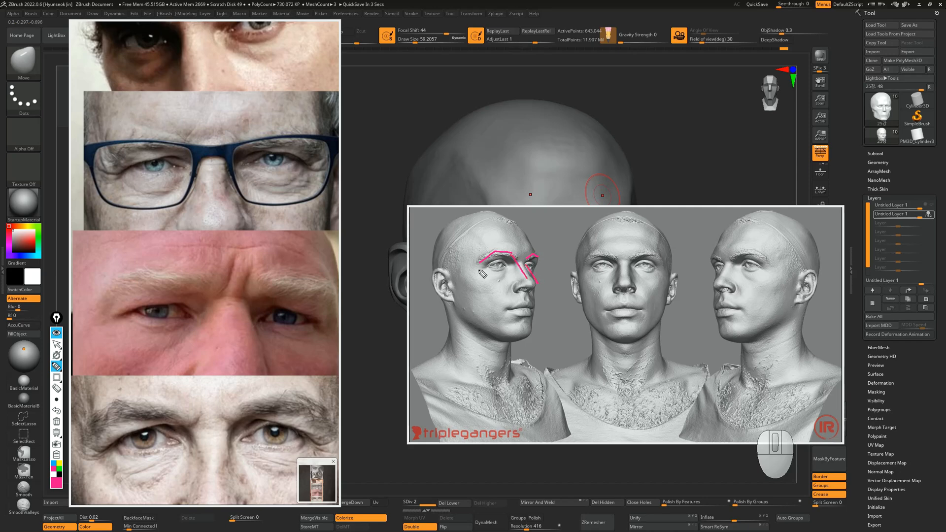
mouse_move(479, 271)
left_mouse_down()
mouse_move(507, 277)
mouse_move(487, 297)
mouse_move(512, 340)
left_mouse_up()
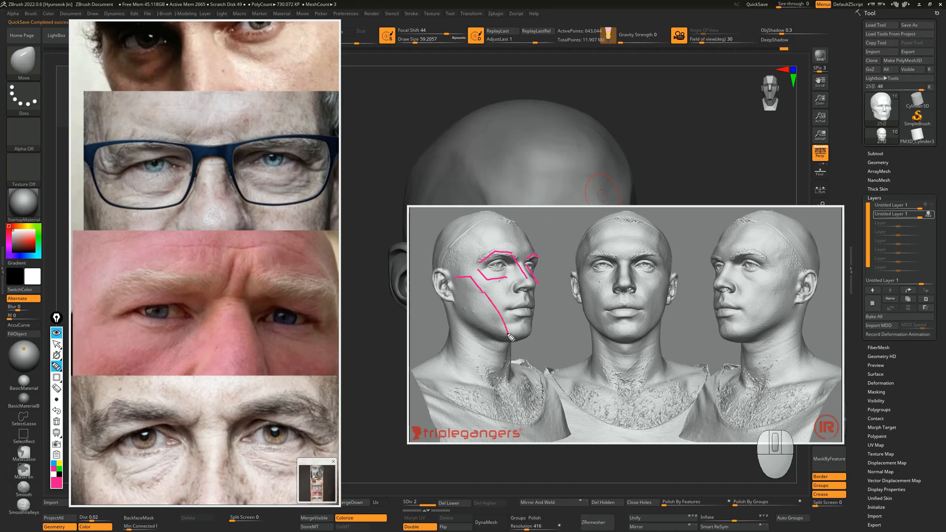
left_click_drag(539, 277, 529, 337)
left_click_drag(449, 289, 512, 340)
left_click_drag(447, 274, 477, 269)
left_click_drag(484, 226, 525, 233)
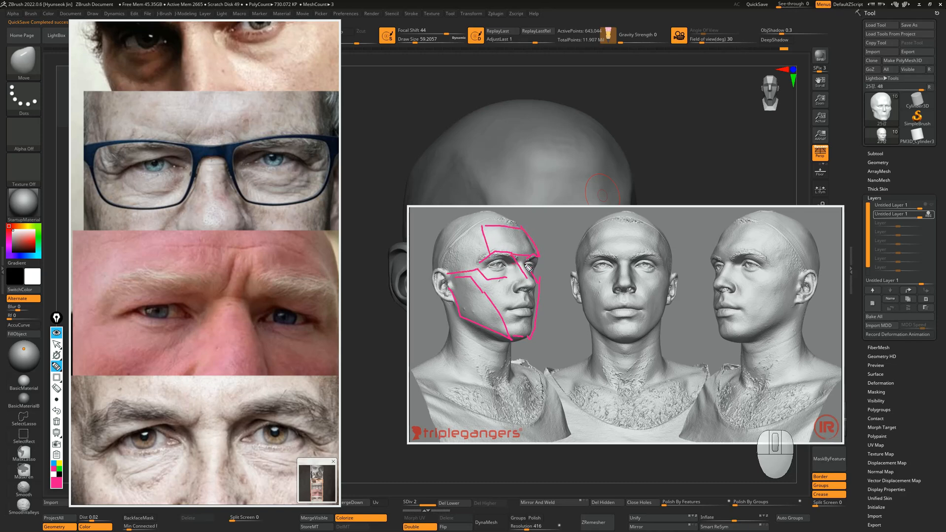
mouse_move(530, 285)
left_mouse_down()
mouse_move(517, 291)
mouse_move(526, 294)
left_mouse_up()
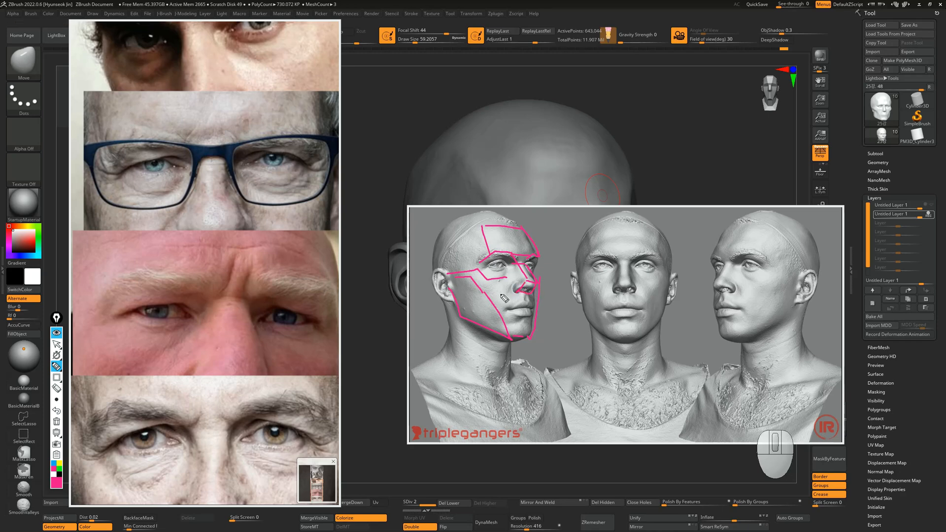
Step: Clear all annotations and close the head scan reference window
key("ctrl+shift+7")
key("ctrl+shift+2")
left_click(828, 211)
Step: Stop recording on the lower layer and toggle its visibility to compare the upper-eyelid folds on the whole head
mouse_move(694, 264)
left_mouse_down()
mouse_move(678, 305)
mouse_move(662, 312)
mouse_move(710, 311)
left_mouse_up()
key("s")
mouse_move(710, 310)
left_mouse_down("alt")
mouse_move(700, 295)
mouse_move(741, 291)
left_mouse_up("alt")
left_click(926, 214)
left_click(933, 213)
left_click(931, 215)
left_click(931, 216)
left_click(932, 216)
mouse_move(706, 319)
left_mouse_down("shift")
mouse_move(703, 330)
mouse_move(715, 311)
mouse_move(704, 316)
left_mouse_up("shift")
key("s")
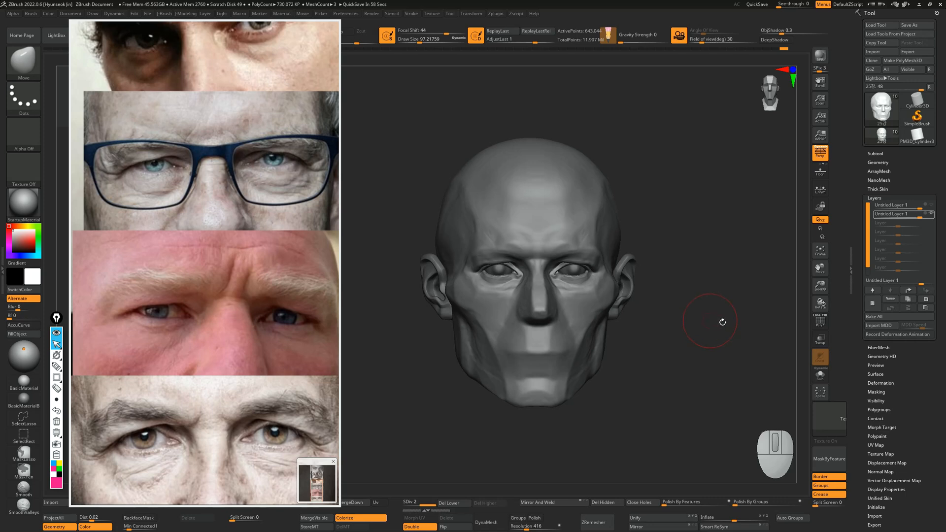
Step: Examine the eyelids from three-quarter and front views, and toggle the upper layer to compare the fold variations
left_click_drag(686, 338, 699, 340, "alt")
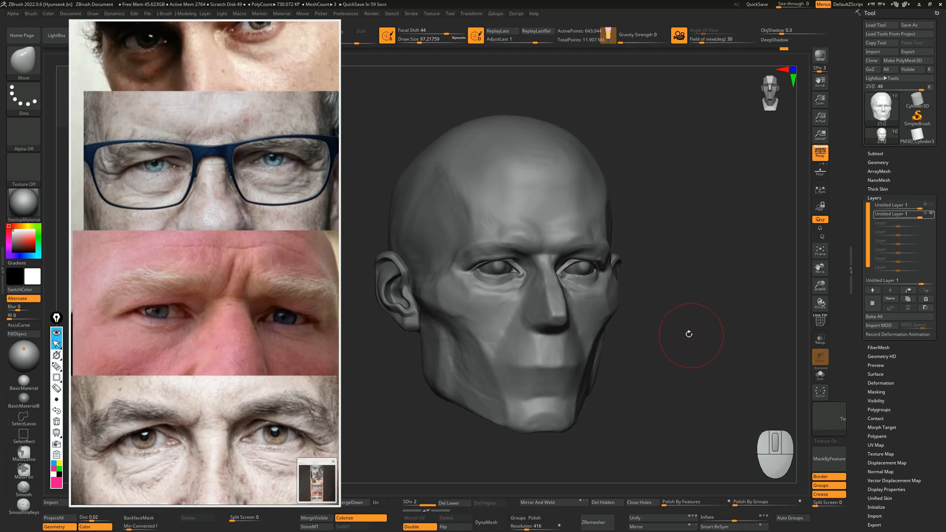
left_click_drag(687, 333, 684, 334)
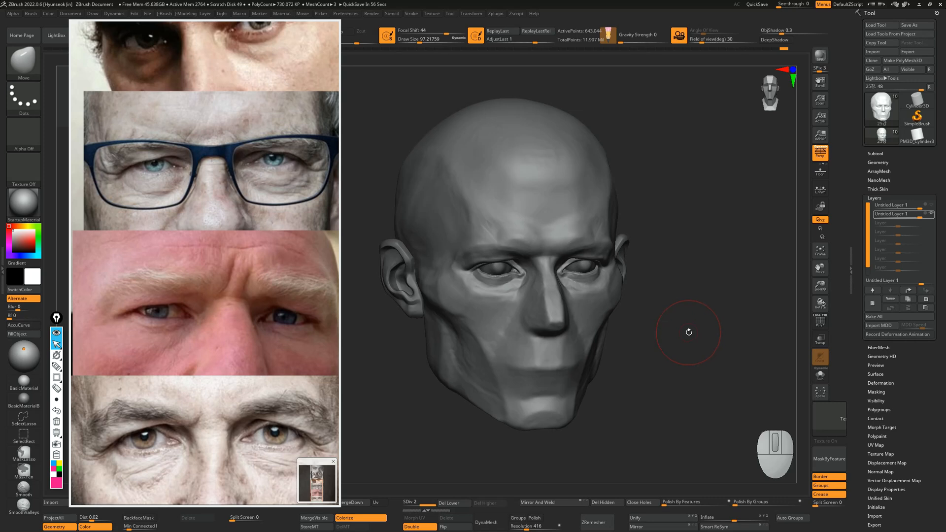
left_click_drag(682, 318, 635, 315)
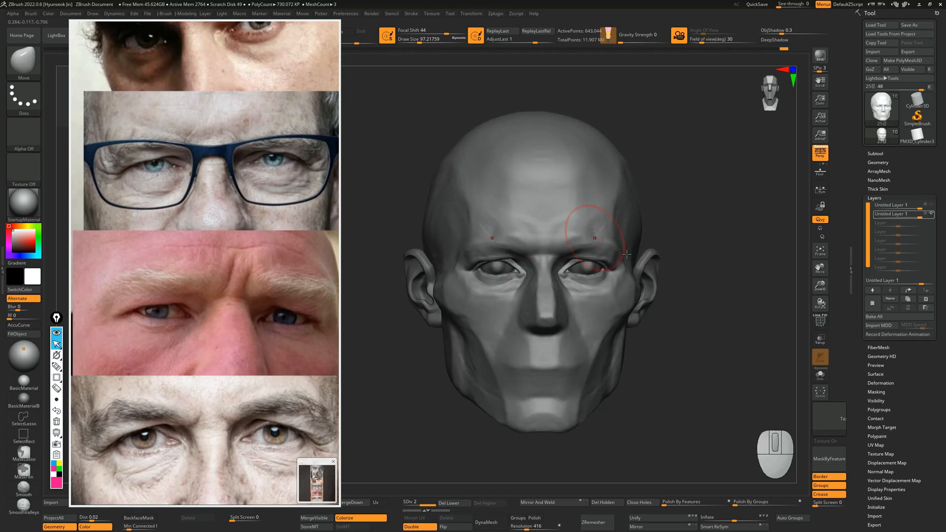
left_click_drag(735, 258, 666, 274)
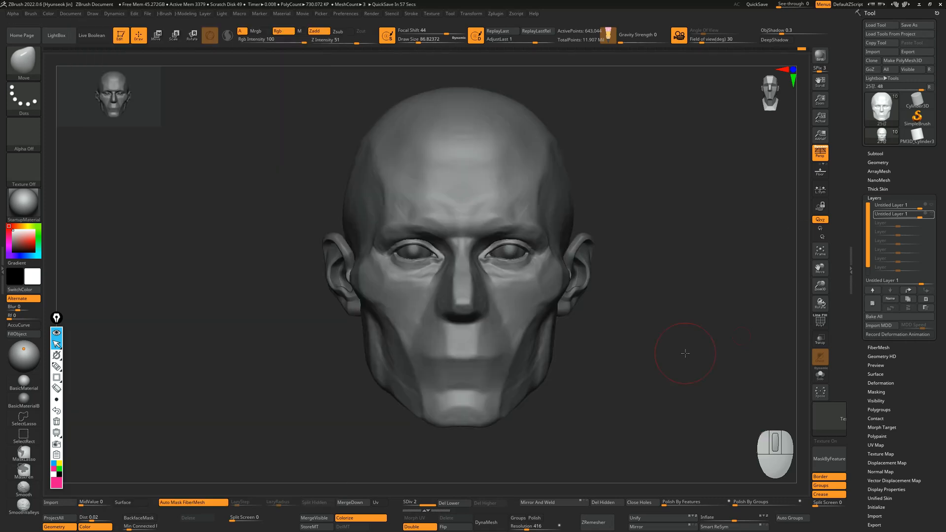
mouse_move(685, 354)
left_mouse_down("alt")
mouse_move(655, 365)
mouse_move(672, 342)
mouse_move(691, 339)
left_mouse_up("alt")
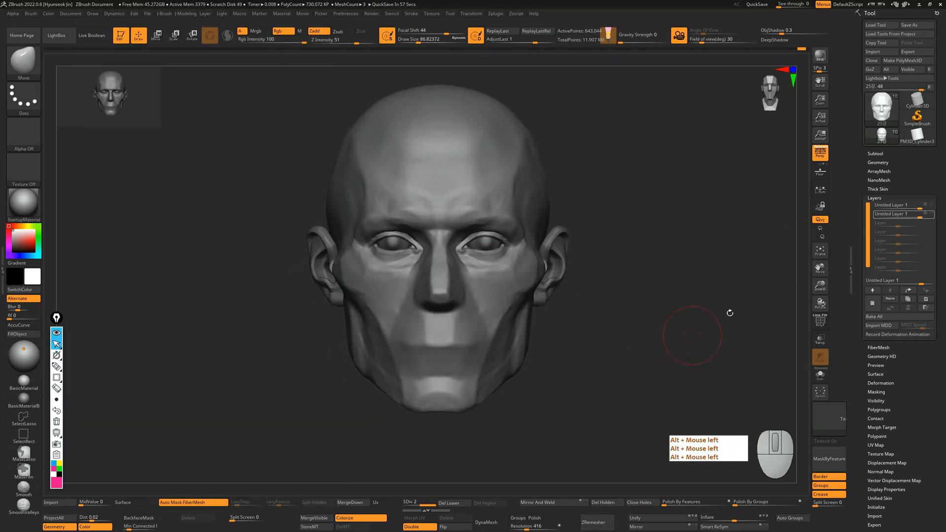
left_click(930, 206)
left_click(931, 206)
left_click(931, 205)
Step: Mark the brow and upper lid of one eye with the annotation pen, and clear the marks
left_click_drag(722, 302, 740, 298, "alt")
key("s")
left_click_drag(690, 255, 699, 257)
left_click_drag(685, 215, 621, 240, "alt")
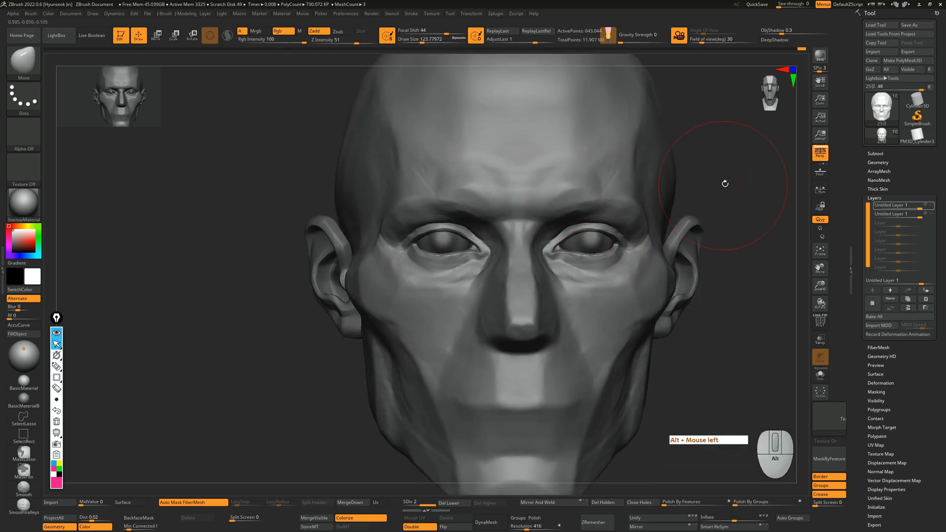
left_click_drag(721, 182, 663, 183, "alt")
key("f")
key("s")
left_click(430, 240)
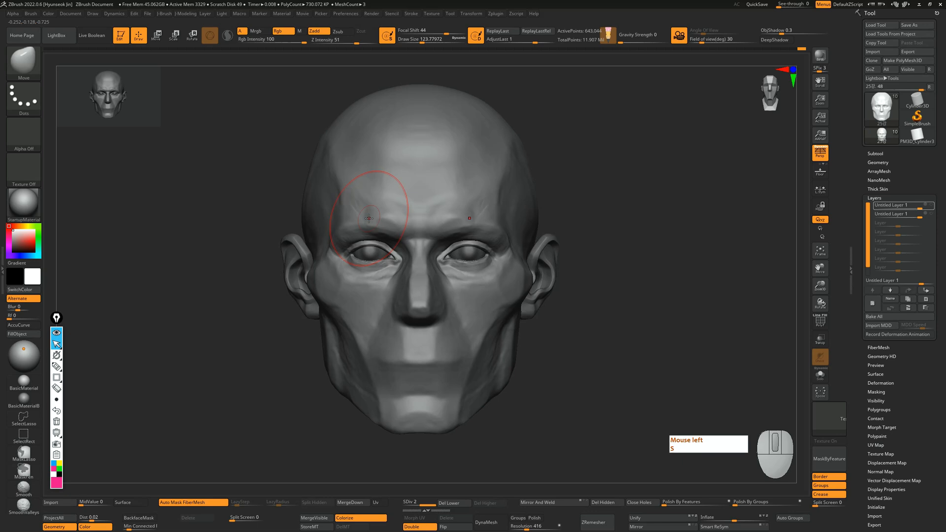
key("ctrl+shift+9")
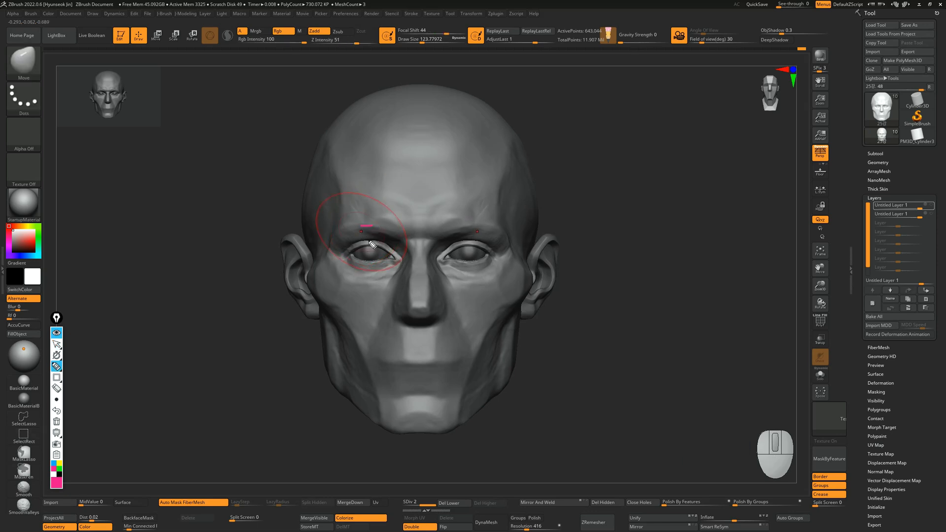
key("ctrl+shift+5")
left_click_drag(380, 247, 365, 226)
key("ctrl+shift+2")
Step: Reshape the brow above the upper eyelids from a raised view with the Move brush at a draw size of 112
left_click_drag(598, 222, 589, 222)
key("4")
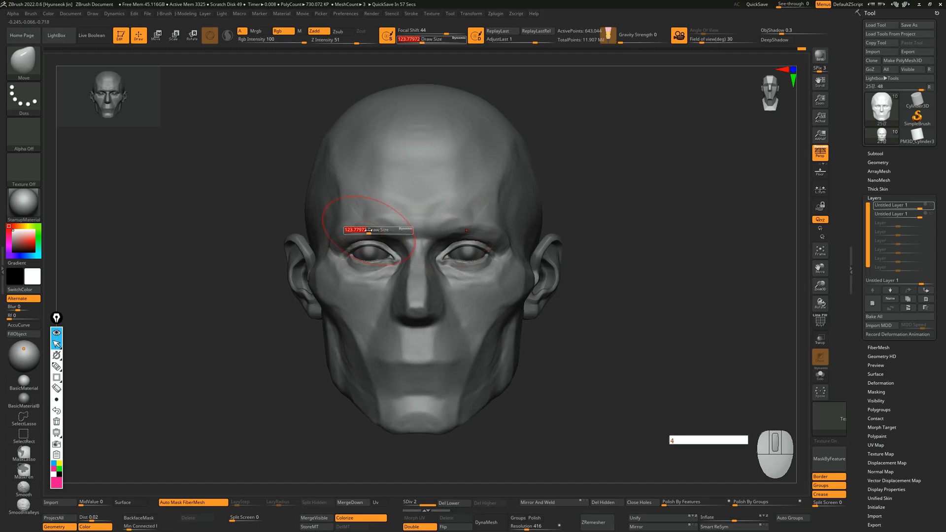
left_click(368, 231)
left_click_drag(271, 217, 269, 265)
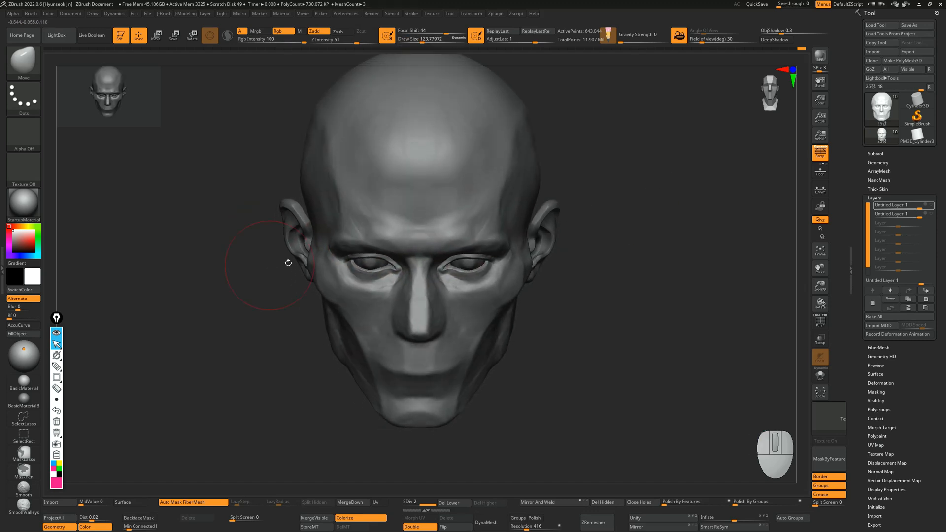
left_click_drag(364, 236, 367, 241)
key("[")
left_click_drag(393, 233, 378, 226)
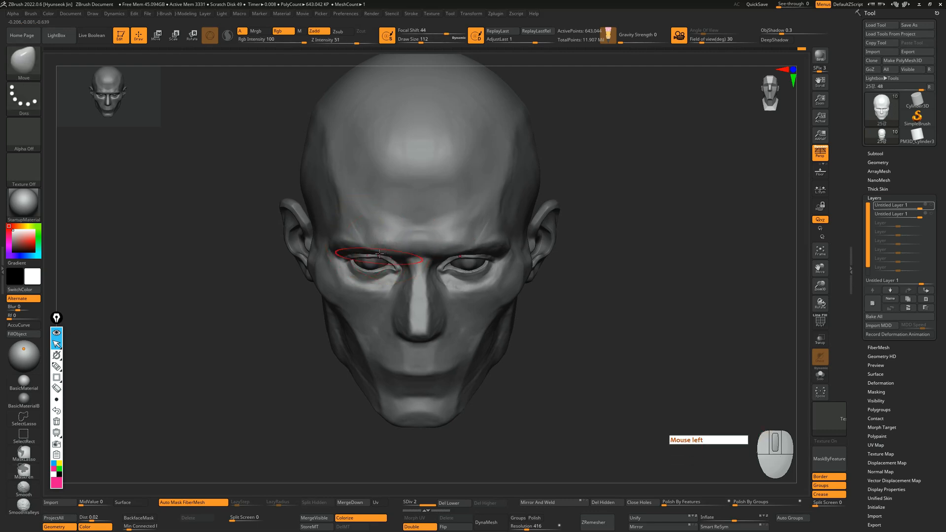
Step: Try another Move stroke on the brow above the eye, and undo the last two strokes
left_click_drag(232, 335, 236, 313, "shift")
left_click_drag(605, 221, 640, 202)
left_click_drag(373, 233, 398, 243)
key("ctrl+z")
key("ctrl+z")
left_click_drag(622, 206, 625, 228)
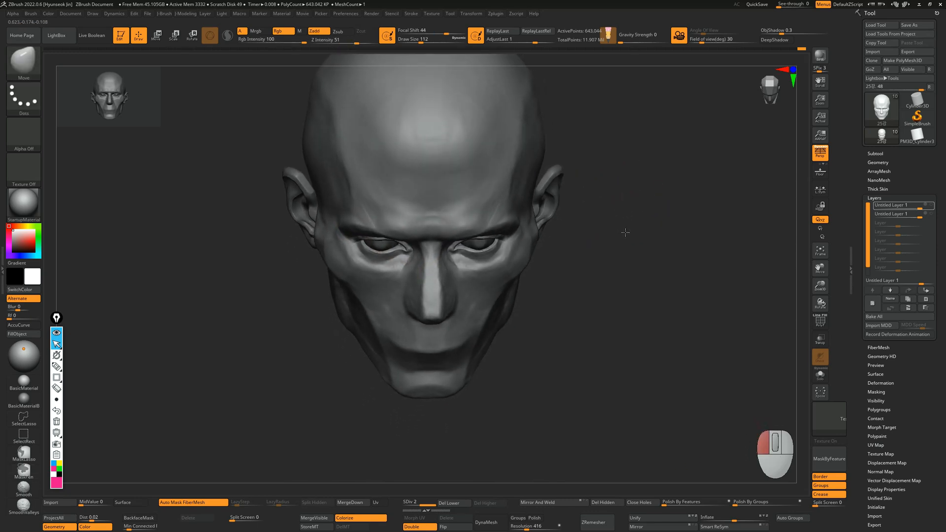
Step: Trace the brow ridge from the temple to the nose bridge with the annotation pen, and clear the line
key("ctrl+shift+3")
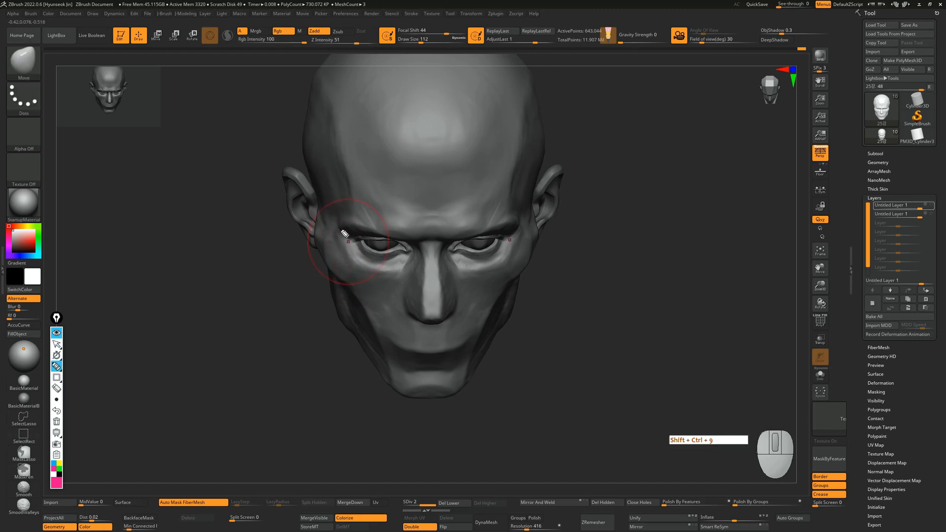
left_click_drag(341, 229, 350, 227)
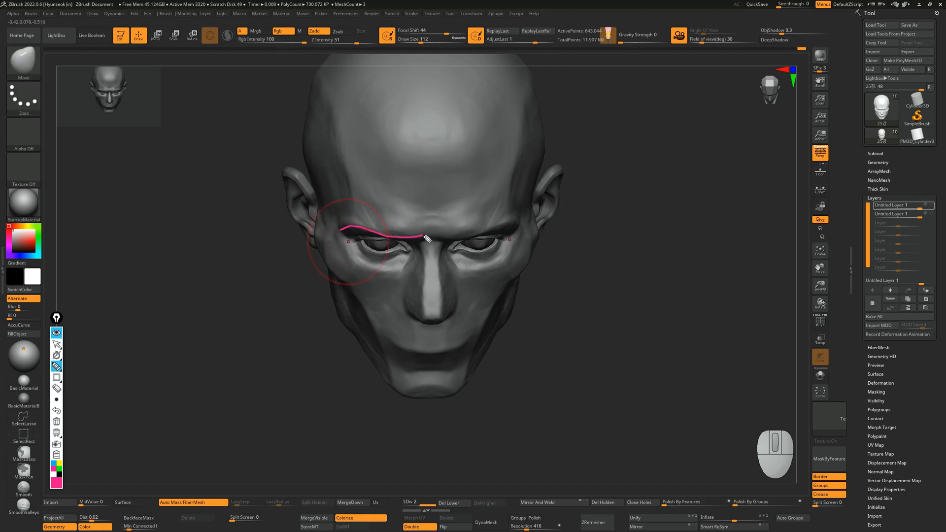
key("ctrl+shift+1")
Step: Adjust the brow and the inner upper-eyelid area from the front with the Move brush
key("s")
key("s")
left_click_drag(428, 236, 437, 239)
key("s")
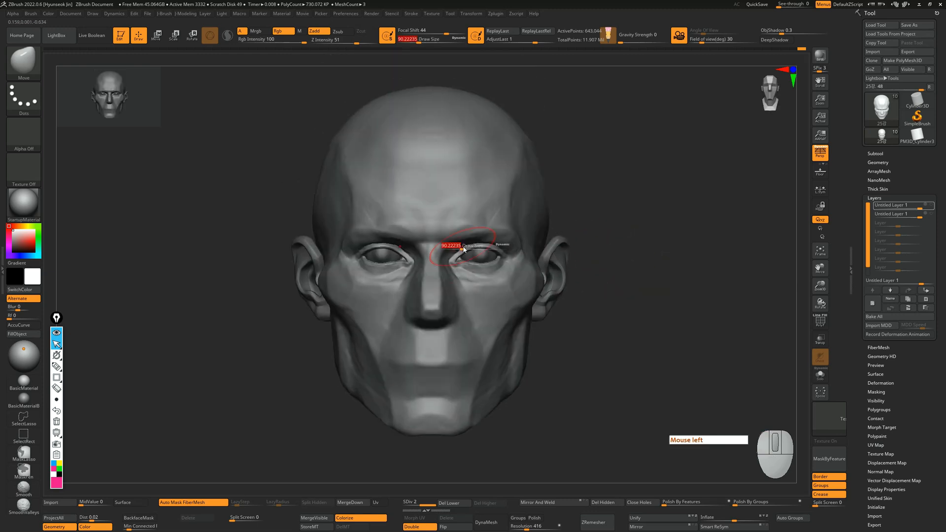
left_click(461, 217)
mouse_move(461, 217)
left_mouse_down()
mouse_move(400, 245)
mouse_move(411, 240)
mouse_move(363, 246)
left_mouse_up()
Step: Stop recording on the upper layer and make the lower layer active
mouse_move(276, 306)
left_mouse_down("alt")
mouse_move(260, 332)
mouse_move(253, 296)
left_mouse_up("alt")
mouse_move(671, 271)
left_mouse_down()
mouse_move(682, 264)
mouse_move(630, 271)
mouse_move(692, 256)
mouse_move(660, 269)
left_mouse_up()
left_click(931, 205)
left_click(932, 206)
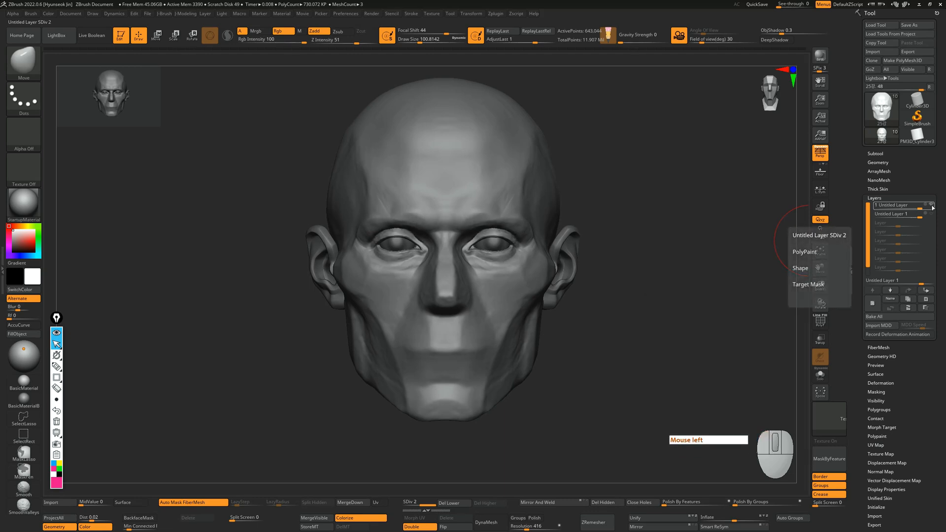
left_click_drag(932, 207, 935, 219)
Step: Turn on recording for the lower layer and prepare the Move brush over the upper eyelid at a draw size of about 90
left_click_drag(703, 257, 717, 270, "alt")
key("q")
key("s")
left_click_drag(407, 240, 401, 240)
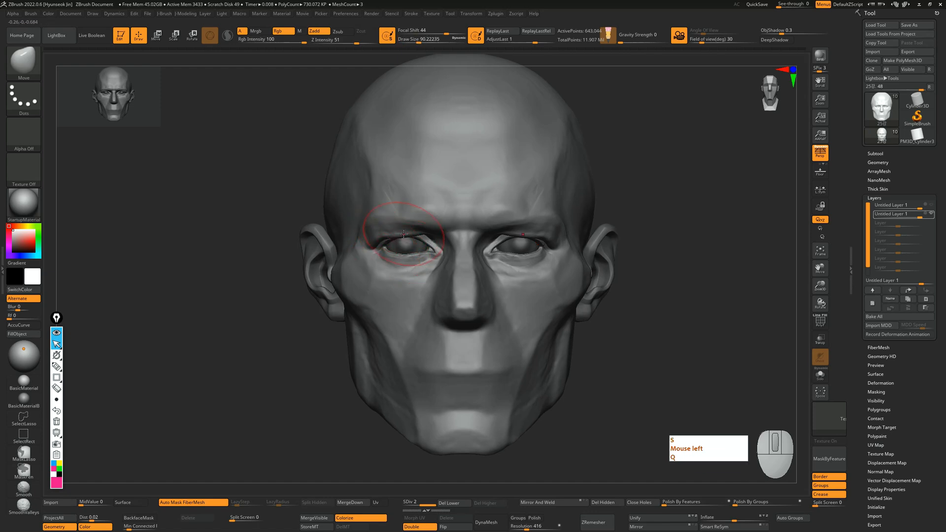
left_click(404, 234)
left_click(404, 236)
left_click(928, 215)
left_click(404, 237)
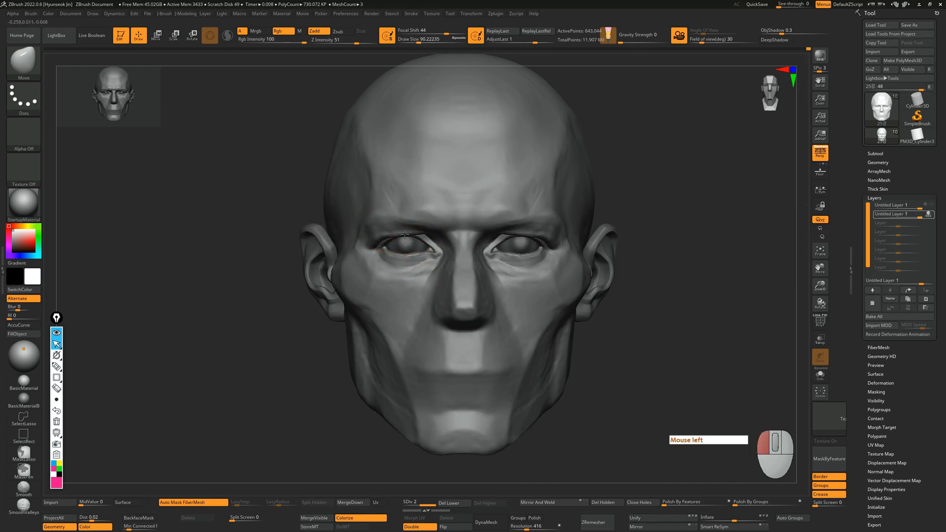
Step: Adjust the upper-eyelid fold beneath the brow with the Move brush at a draw size of about 77
key("s")
mouse_move(388, 239)
left_mouse_down()
mouse_move(368, 221)
mouse_move(378, 218)
mouse_move(380, 245)
mouse_move(375, 238)
mouse_move(387, 235)
left_mouse_up()
key("s")
key("ctrl+z")
key("s")
left_click_drag(665, 179, 704, 215)
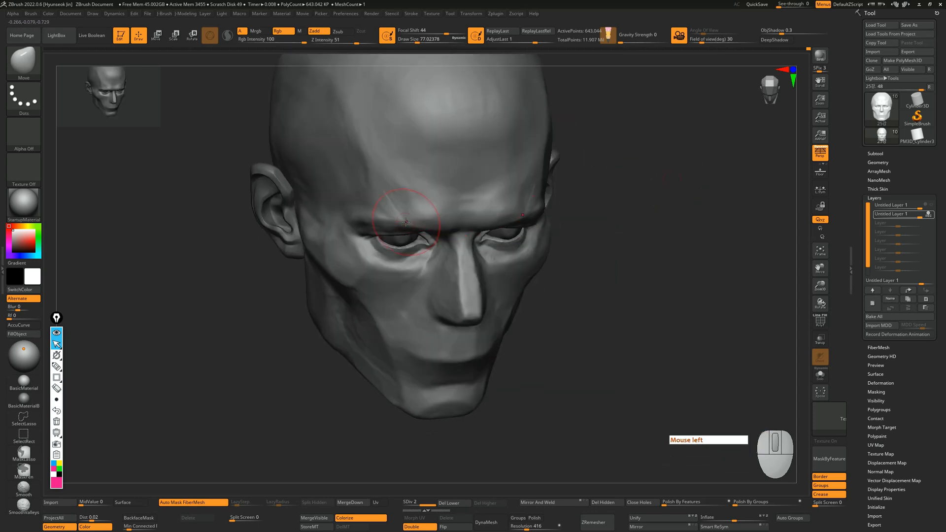
left_click_drag(640, 232, 429, 232)
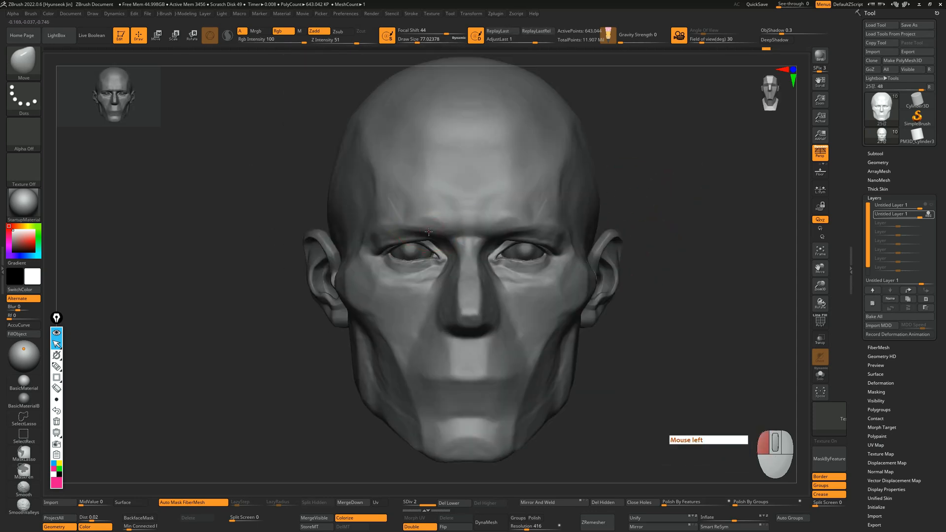
left_click_drag(691, 252, 683, 231, "alt")
mouse_move(715, 250)
left_mouse_down()
mouse_move(682, 258)
mouse_move(699, 261)
left_mouse_up()
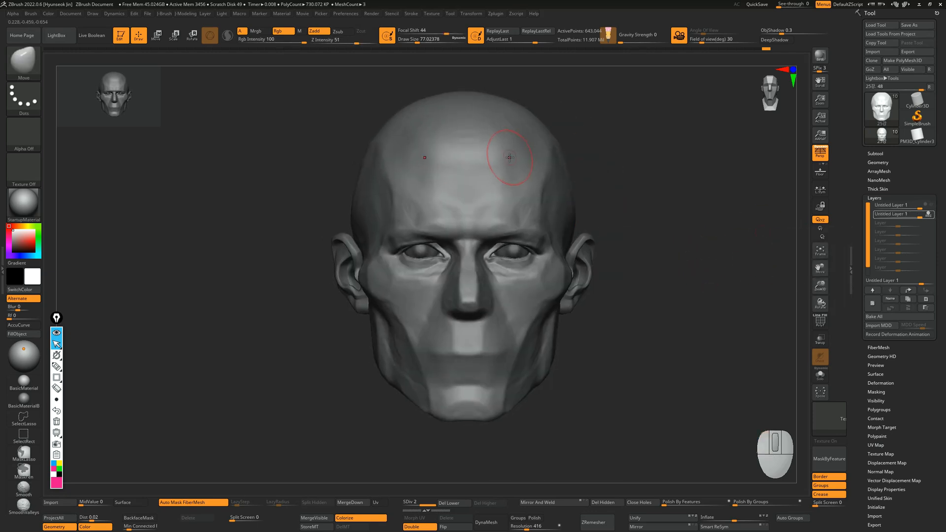
Step: Try carving the crease above the outer half of the upper eyelid, and undo the strokes
key("1")
mouse_move(691, 188)
left_mouse_down("alt")
mouse_move(690, 241)
mouse_move(611, 231)
left_mouse_up("alt")
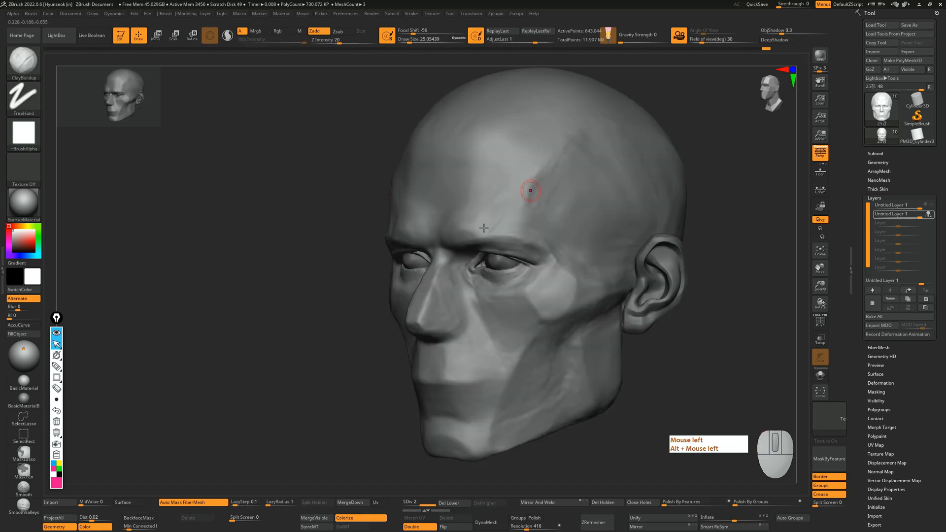
key("s")
key("1")
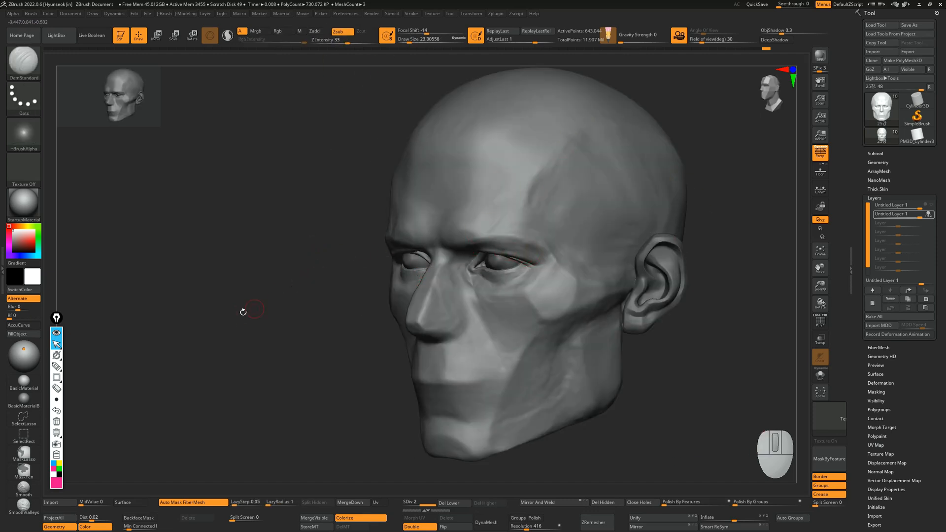
left_click_drag(243, 313, 323, 313)
left_click_drag(219, 294, 387, 247)
key("ctrl+z")
key("ctrl+alt+z")
left_click_drag(346, 253, 384, 247, "alt")
key("ctrl+z")
key("ctrl+z")
Step: Carve the outer upper-eyelid crease with the Standard brush and build up the fold along it with ClayBuildup
left_click_drag(347, 252, 387, 246, "alt")
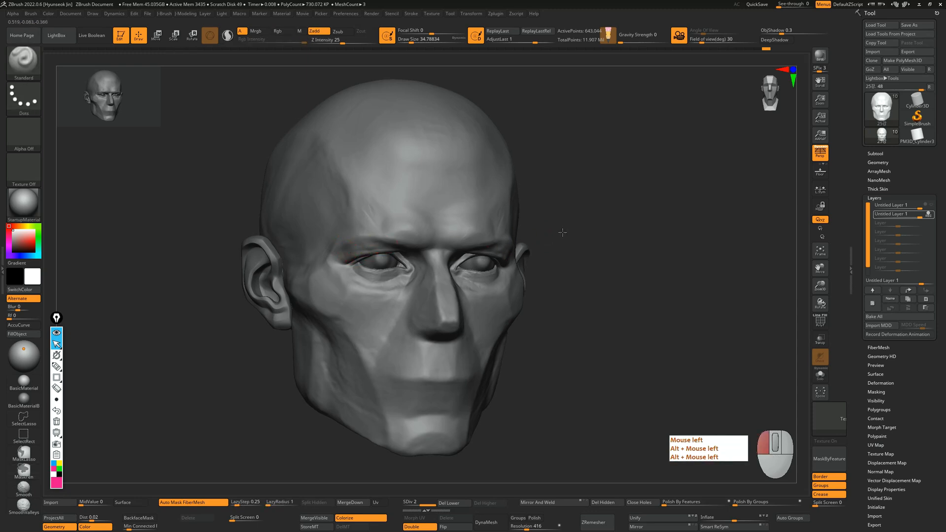
left_click_drag(555, 234, 608, 238)
key("b")
key("c")
key("b")
left_click_drag(346, 259, 378, 249)
left_click_drag(346, 258, 385, 246)
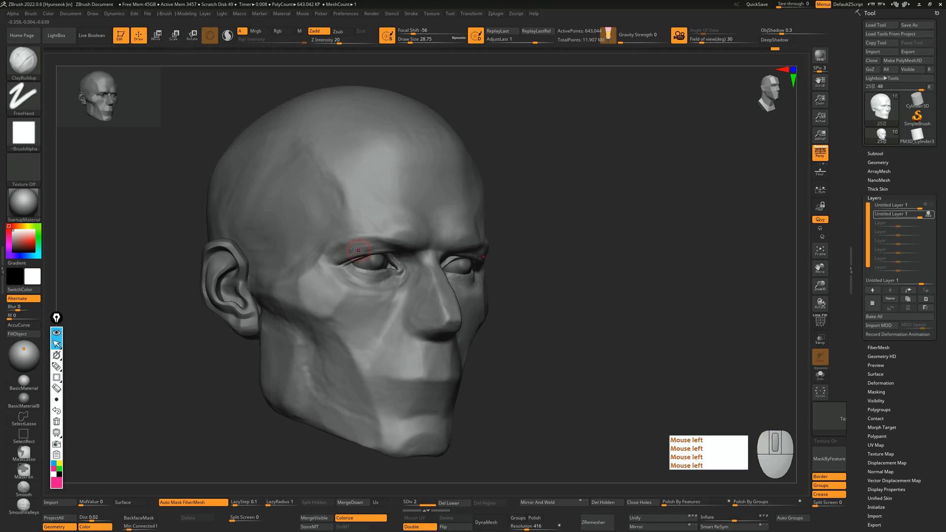
Step: Smooth the outer eyelid fold and refine its crease with ClayBuildup at a draw size of about 16
mouse_move(670, 264)
left_mouse_down("shift")
mouse_move(547, 262)
mouse_move(478, 247)
left_mouse_up("shift")
mouse_move(504, 253)
left_mouse_down()
mouse_move(483, 244)
mouse_move(620, 241)
mouse_move(459, 247)
mouse_move(475, 245)
left_mouse_up()
key("s")
key("s")
left_click_drag(473, 246, 467, 243, "alt")
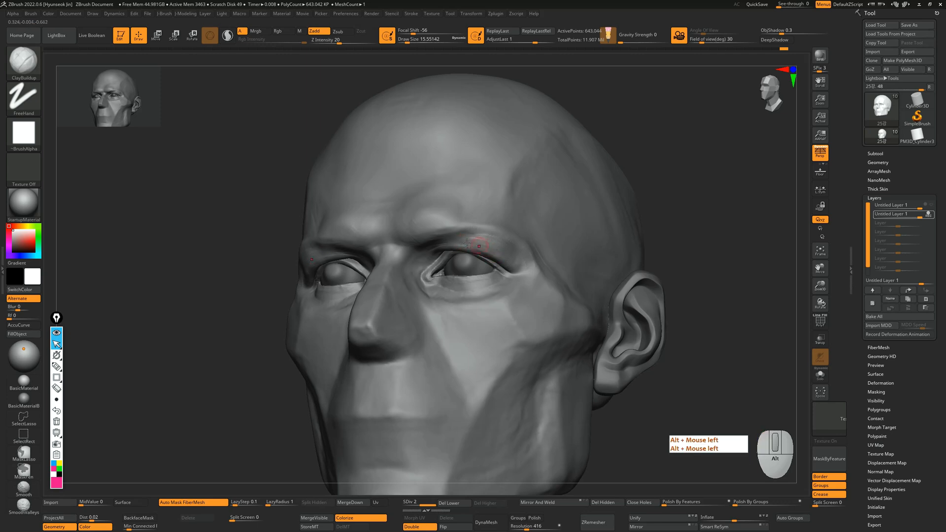
left_click_drag(679, 241, 673, 231, "alt")
left_click_drag(673, 237, 693, 244, "shift")
Step: Build up and smooth the fold around the outer corner of the upper eyelid with ClayBuildup
left_click_drag(675, 239, 599, 246, "alt")
key("s")
key("s")
left_click_drag(508, 249, 520, 252)
left_click_drag(522, 251, 519, 266)
left_click_drag(666, 245, 507, 244, "shift")
left_click_drag(740, 246, 690, 247, "shift")
left_click_drag(375, 251, 621, 246)
left_click_drag(635, 239, 628, 262, "alt")
left_click_drag(601, 246, 621, 243)
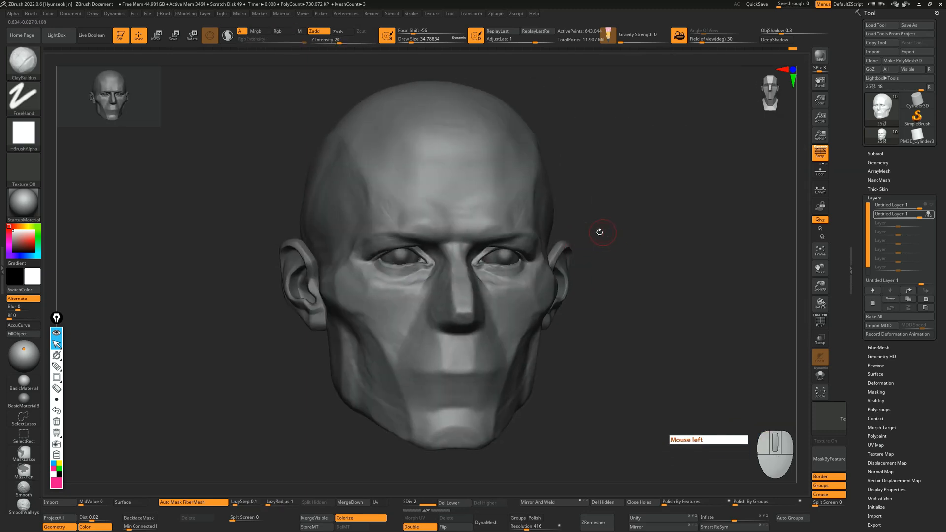
Step: Carve the hollow between the brow and upper eyelid with inverted strokes, undoing the last long stroke
key("7")
left_click_drag(371, 248, 405, 243, "alt")
left_click_drag(373, 249, 425, 242, "alt")
key("ctrl+z")
key("s")
left_click_drag(643, 241, 611, 250, "alt")
key("s")
left_click_drag(473, 253, 463, 252)
left_click_drag(606, 234, 543, 238)
Step: Carve the upper-eyelid crease further and blend the inner eye area beside the nose bridge
key("2")
left_click_drag(479, 239, 506, 234, "alt")
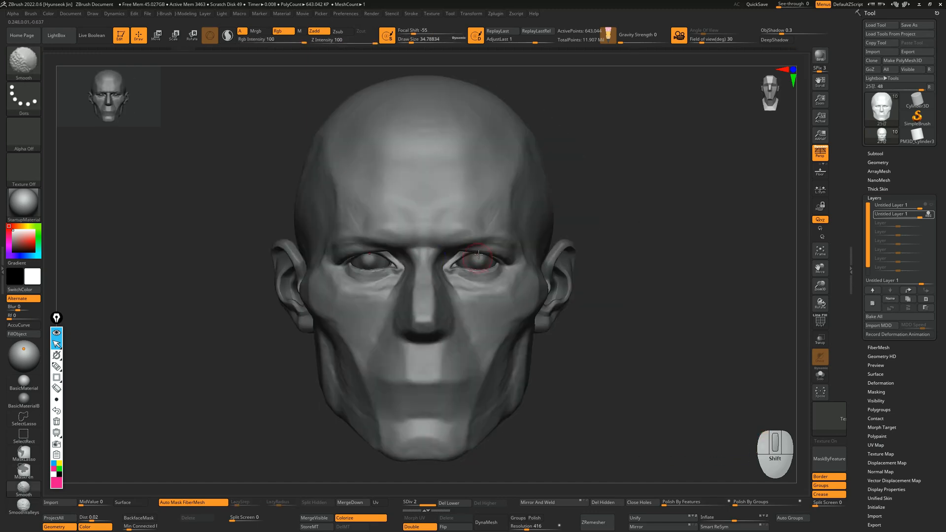
left_click_drag(433, 250, 439, 243)
left_click_drag(445, 246, 447, 250)
mouse_move(611, 242)
left_mouse_down("alt")
mouse_move(593, 245)
mouse_move(629, 243)
left_mouse_up("alt")
left_click_drag(570, 240, 585, 239)
Step: Switch to the Move brush with a draw size of about 51 for reshaping the eyelid fold
key("ctrl+shift+3")
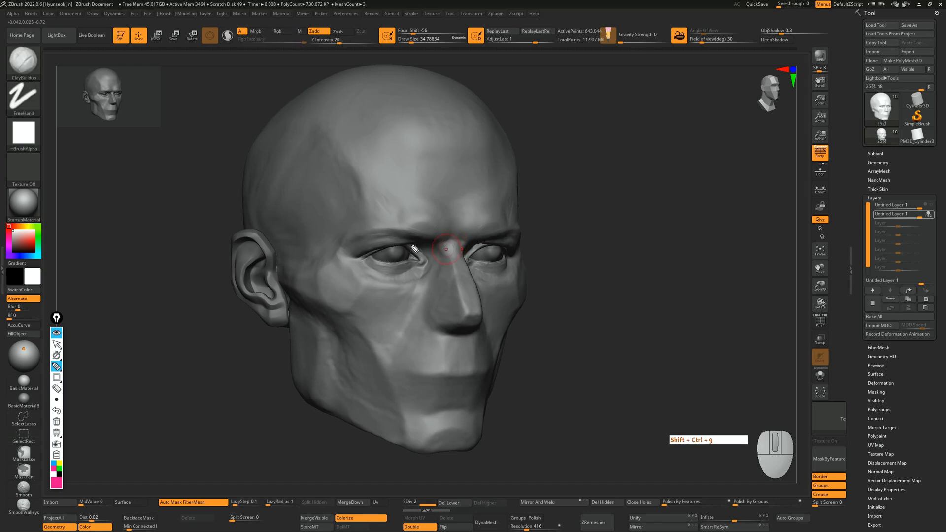
key("ctrl+shift+7")
key("ctrl+shift+2")
key("b")
key("m")
key("v")
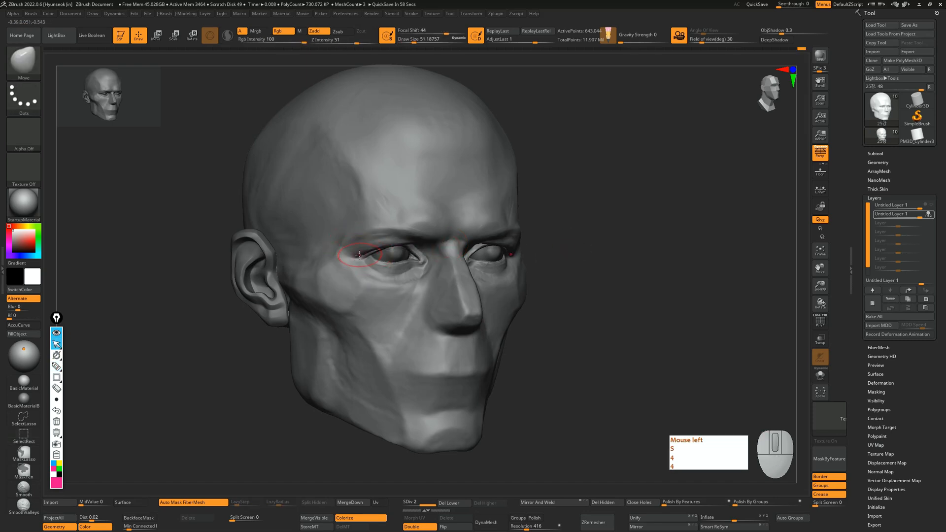
Step: Annotate the upper-eyelid fold with a pink line from the inner eye to the outer corner and erase it
key("ctrl+shift+9")
left_click_drag(413, 243, 361, 259)
key("ctrl+shift+5")
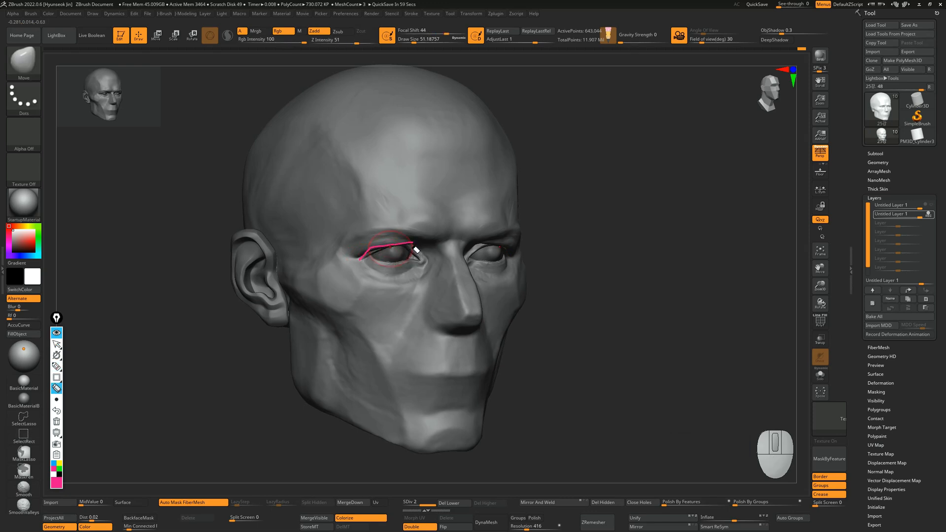
key("ctrl+shift+9")
key("ctrl+shift+9")
key("ctrl+shift+5")
key("ctrl+shift+5")
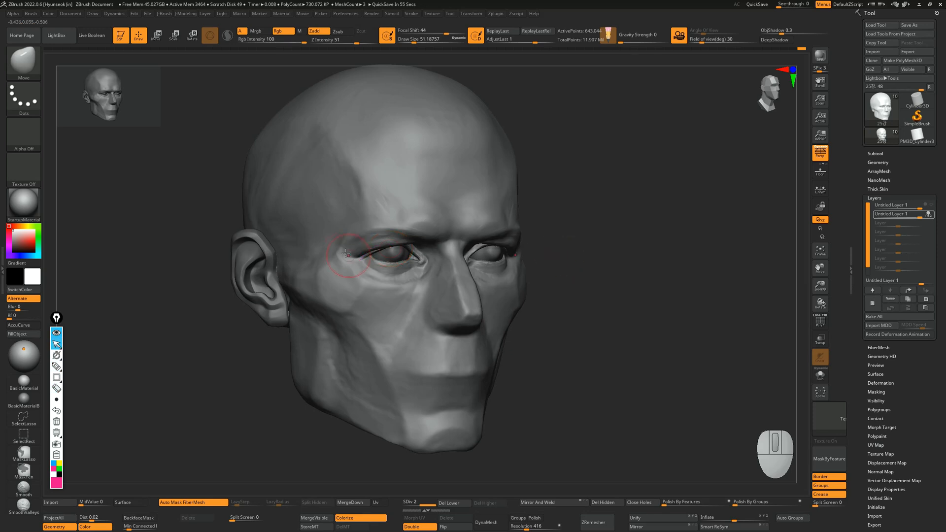
Step: Reshape the upper-eyelid fold near the outer corner with the Move brush, undoing the long stroke across the lid
key("4")
left_click(362, 252)
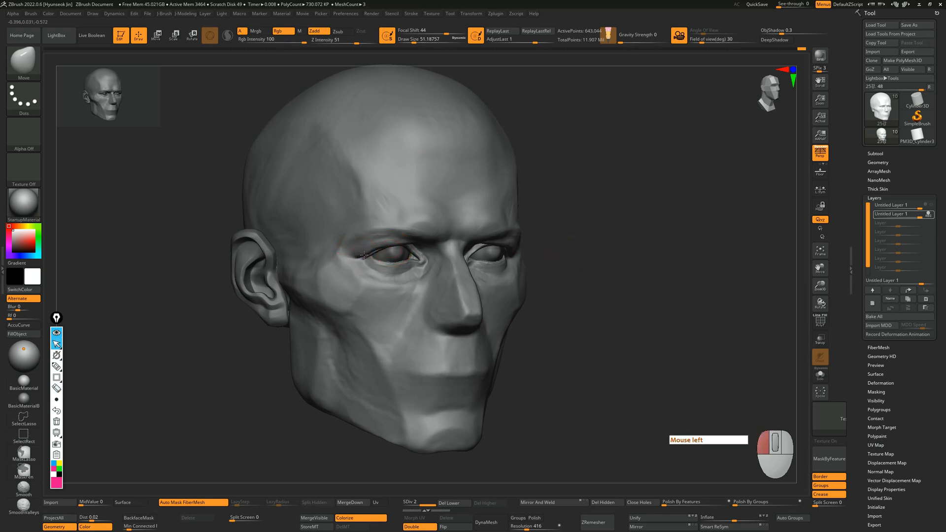
left_click_drag(364, 254, 420, 251)
key("ctrl+z")
left_click(361, 255)
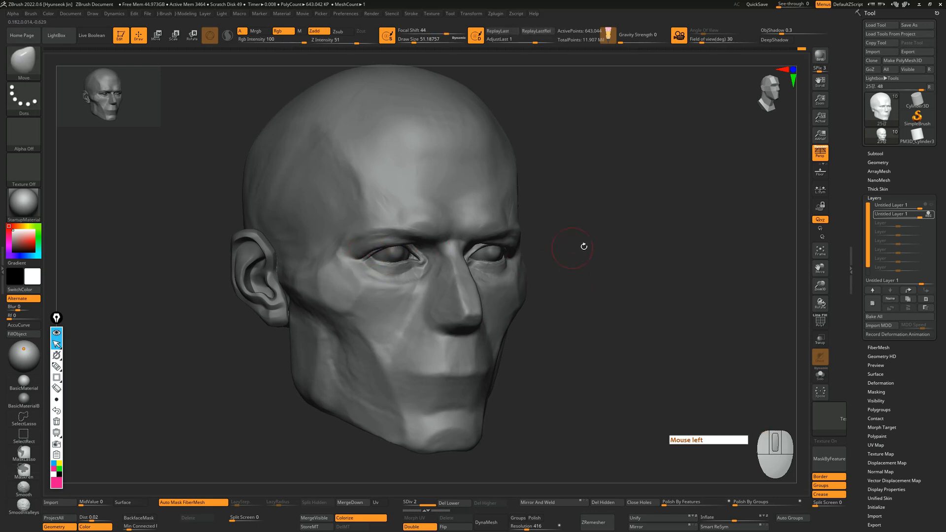
Step: Isolate the eye band of the head in front view and leave a canvas snapshot of it above the model
left_click_drag(592, 257, 709, 251)
mouse_move(682, 287)
left_mouse_down("alt")
mouse_move(660, 291)
mouse_move(694, 300)
left_mouse_up("alt")
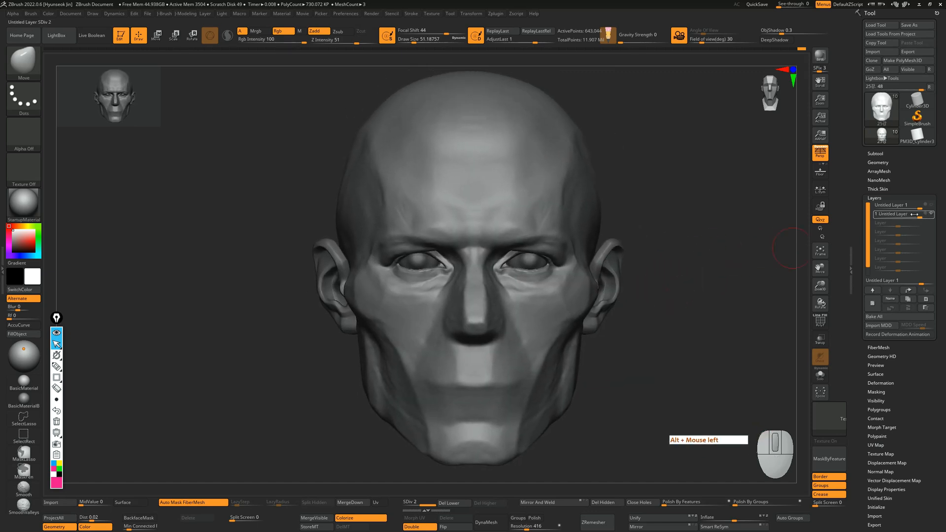
left_click_drag(710, 266, 685, 258, "alt")
mouse_move(316, 201)
left_mouse_down("ctrl+shift")
mouse_move(557, 281)
mouse_move(596, 278)
left_mouse_up("ctrl+shift")
left_click_drag(680, 279, 664, 209, "alt")
left_click_drag(665, 209, 663, 200)
left_click_drag(663, 213, 662, 199, "alt")
left_click_drag(662, 199, 646, 290)
key("shift+s")
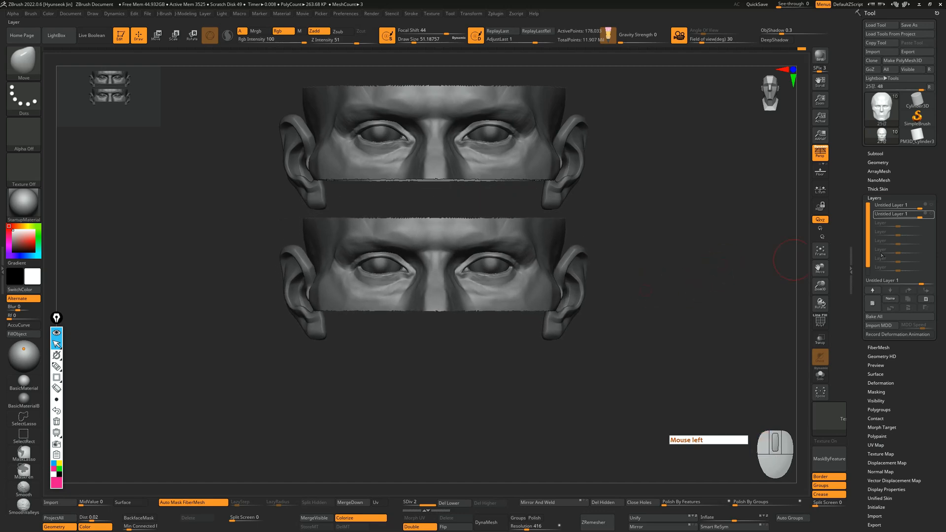
Step: Stack a canvas snapshot of the first layer's eyelid variation, cropped to the eye band, beneath the existing snapshot
left_click(932, 206)
left_click_drag(283, 218, 596, 314, "ctrl+shift")
mouse_move(631, 279)
left_mouse_down("alt")
mouse_move(624, 275)
mouse_move(648, 273)
left_mouse_up("alt")
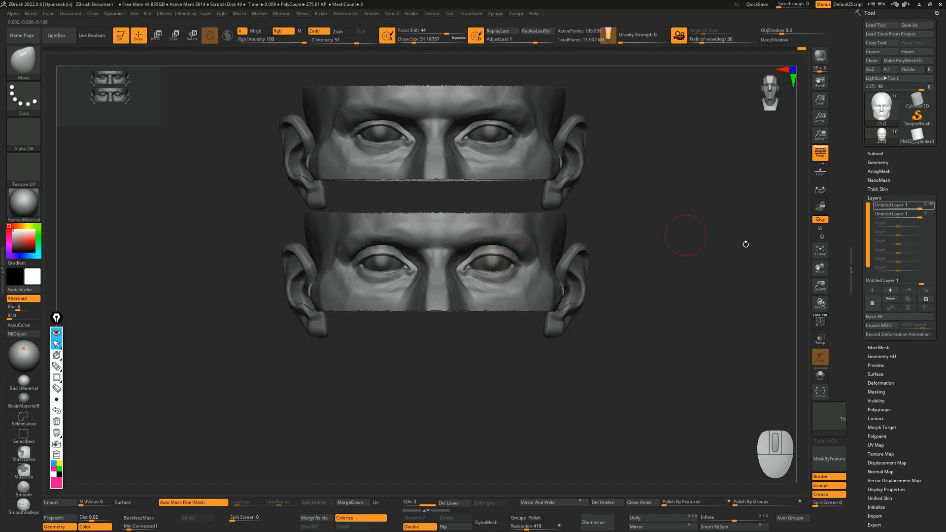
left_click_drag(684, 249, 677, 340, "alt")
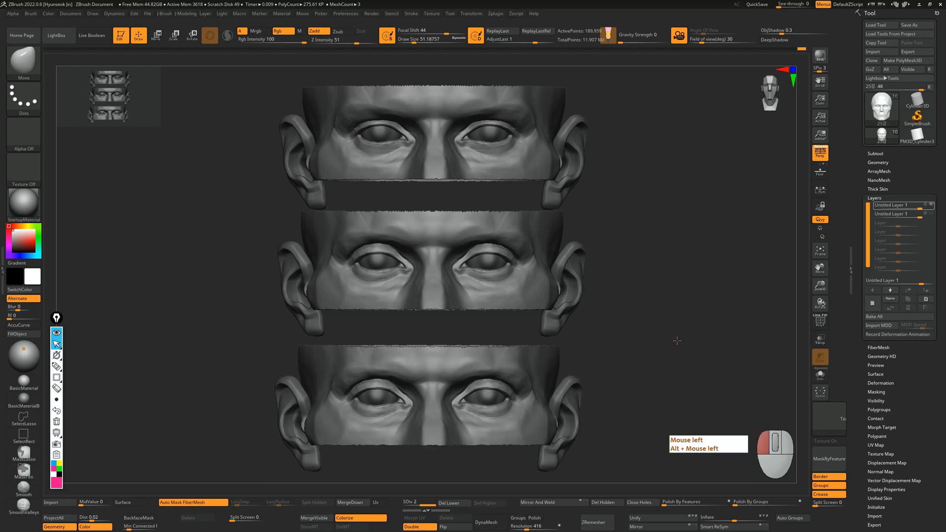
Step: Switch to the second layer's hooded variation, crop it to the eye band and align it as the third strip
left_click(928, 217)
left_click(929, 215)
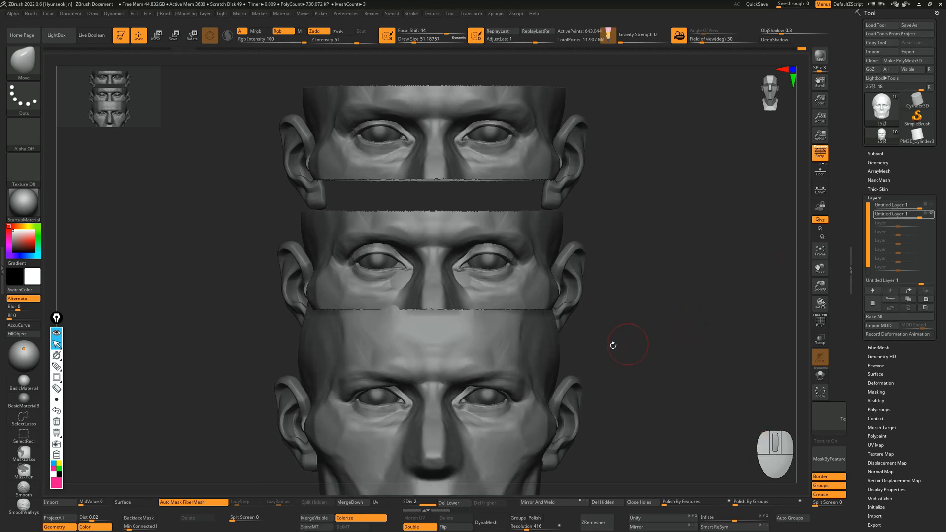
key("ctrl+shift")
left_click_drag(269, 337, 577, 454, "ctrl+shift")
left_click_drag(629, 411, 696, 363, "alt")
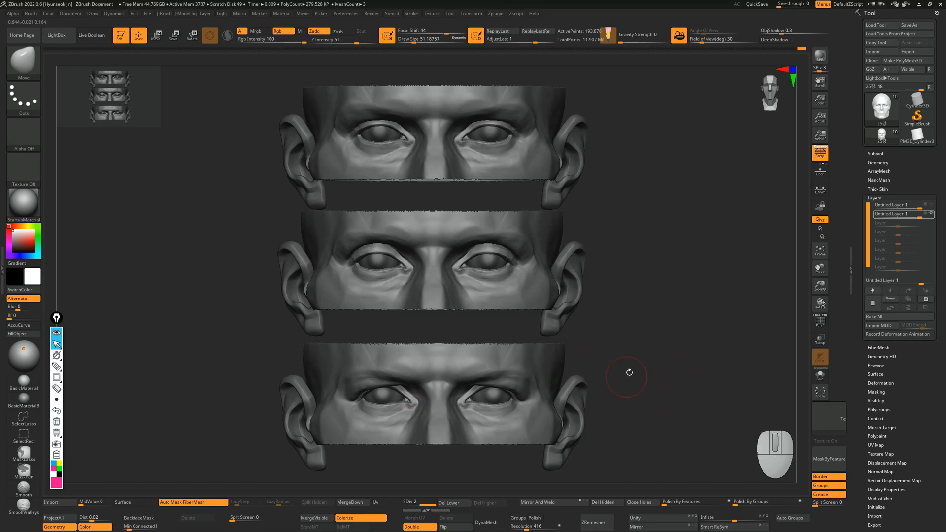
left_click_drag(631, 378, 640, 387, "alt")
Step: Label the three eye strips in pink as "1 PC", "2 NPC" and "3 PC, NPC" from the upper strip down
key("ctrl+shift+9")
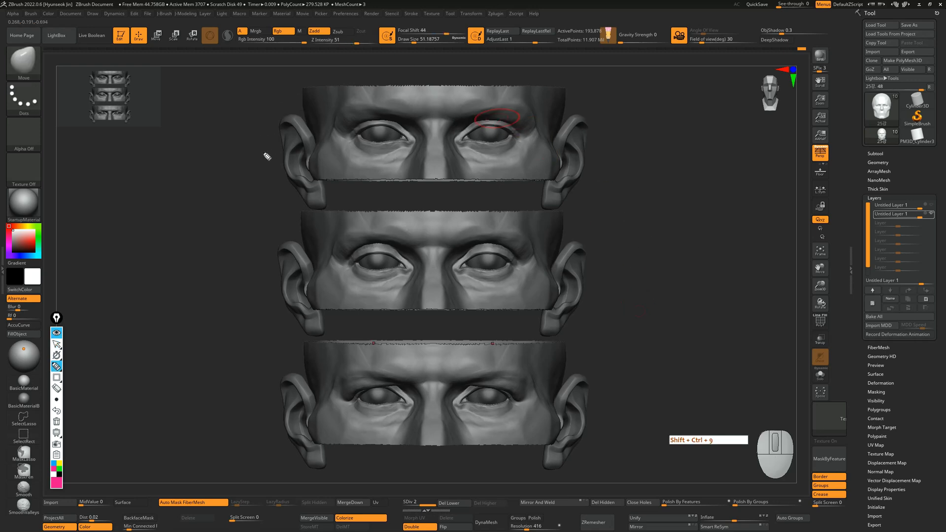
key("ctrl+shift+8")
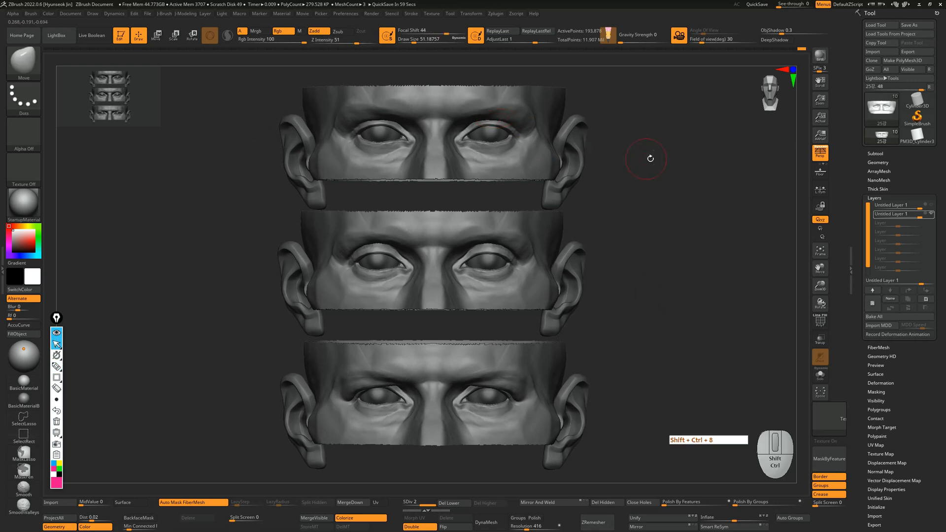
key("ctrl+shift+9")
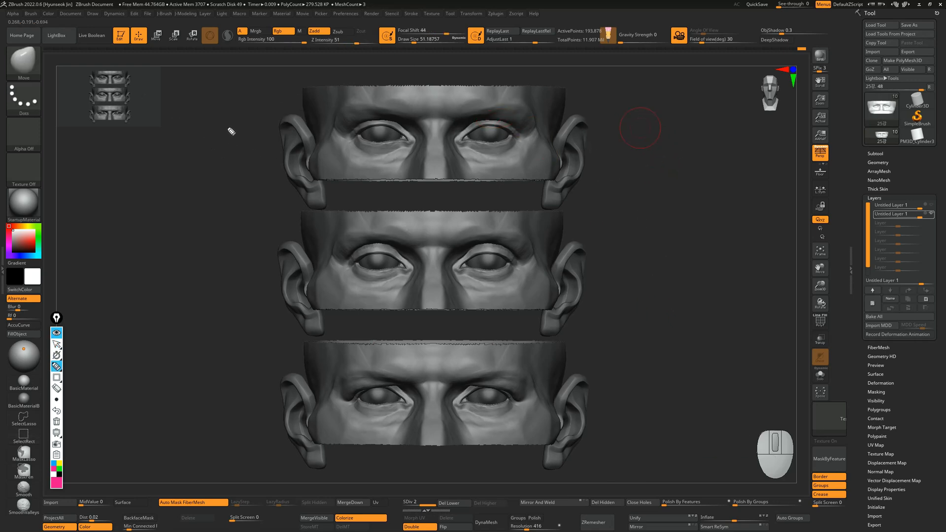
left_click_drag(241, 132, 225, 157)
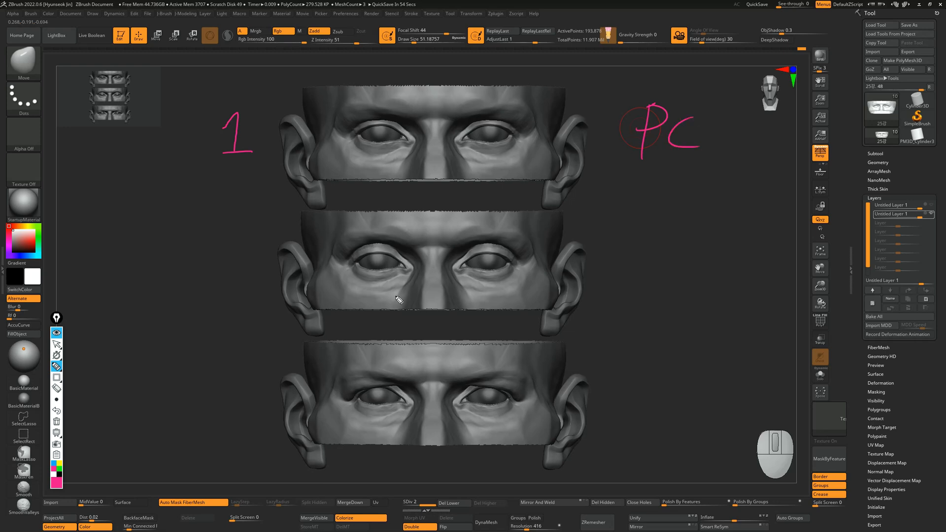
left_click_drag(213, 248, 249, 270)
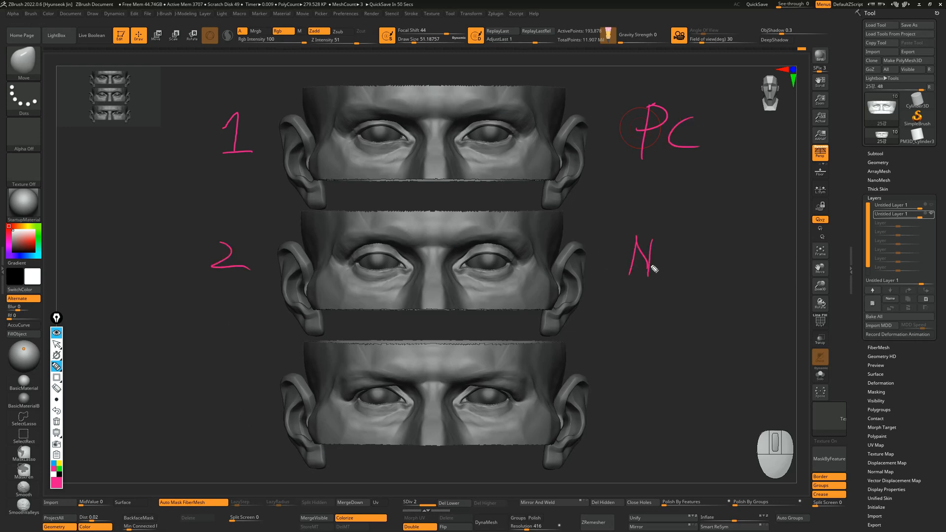
left_click_drag(666, 238, 666, 261)
left_click_drag(685, 268, 704, 245)
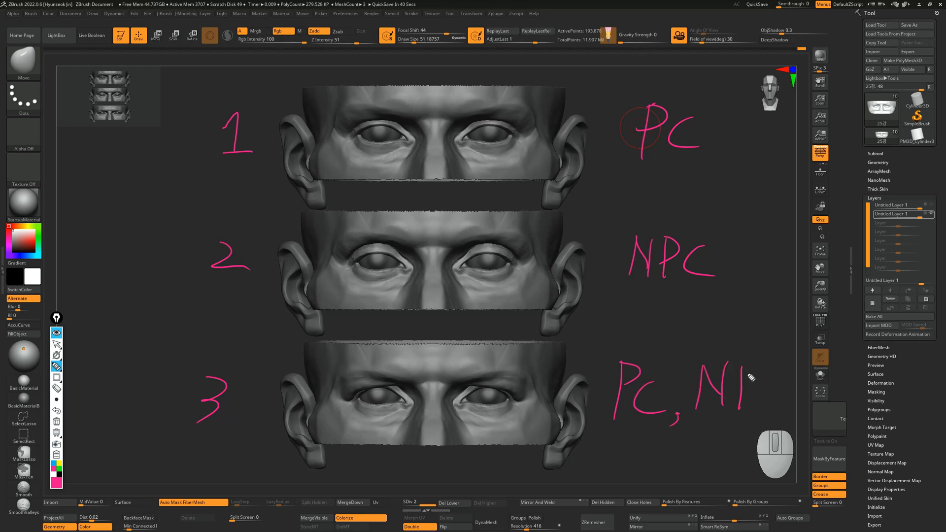
left_click_drag(783, 376, 787, 397)
Step: Circle the numbers 1 and 3 in green, connect them with an angled line and add three stars beside it
left_click_drag(232, 178, 219, 177)
mouse_move(217, 362)
left_mouse_down()
mouse_move(212, 444)
mouse_move(154, 449)
left_mouse_up()
left_click_drag(106, 244, 191, 385)
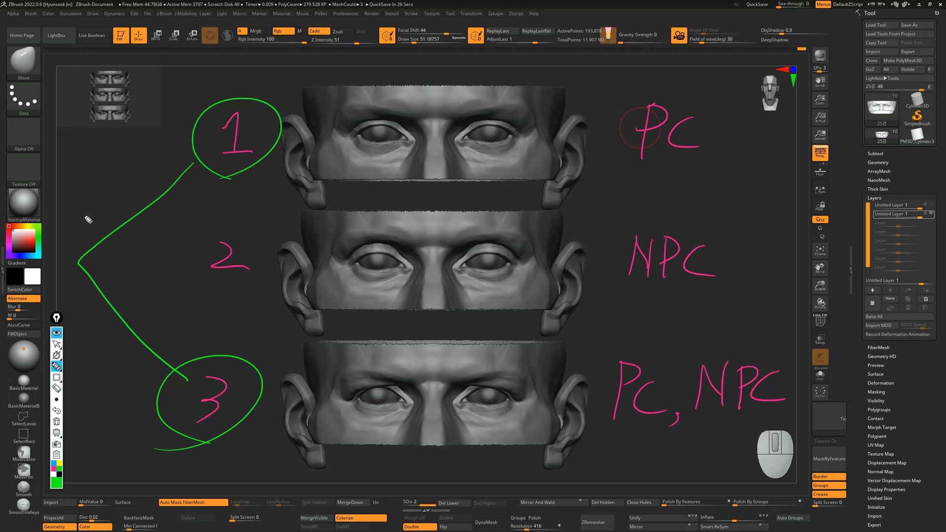
left_click_drag(78, 226, 86, 231)
mouse_move(109, 276)
left_mouse_down()
mouse_move(130, 245)
mouse_move(118, 259)
left_mouse_up()
mouse_move(106, 337)
left_mouse_down()
mouse_move(108, 381)
mouse_move(73, 393)
left_mouse_up()
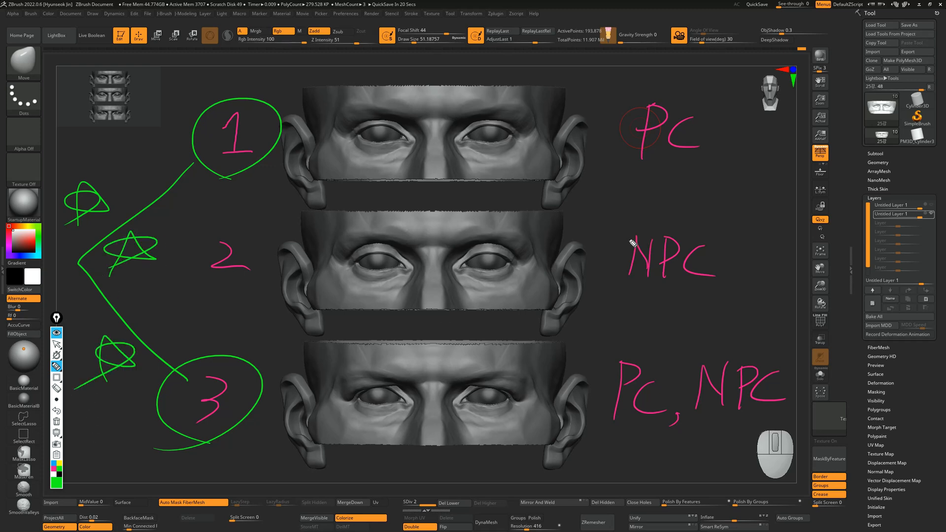
key("ctrl+shift+1")
left_click(644, 202)
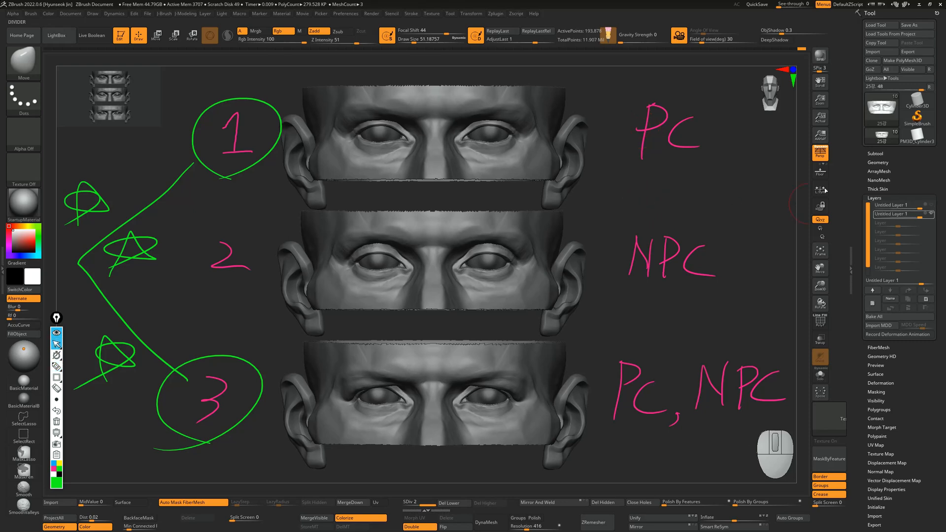